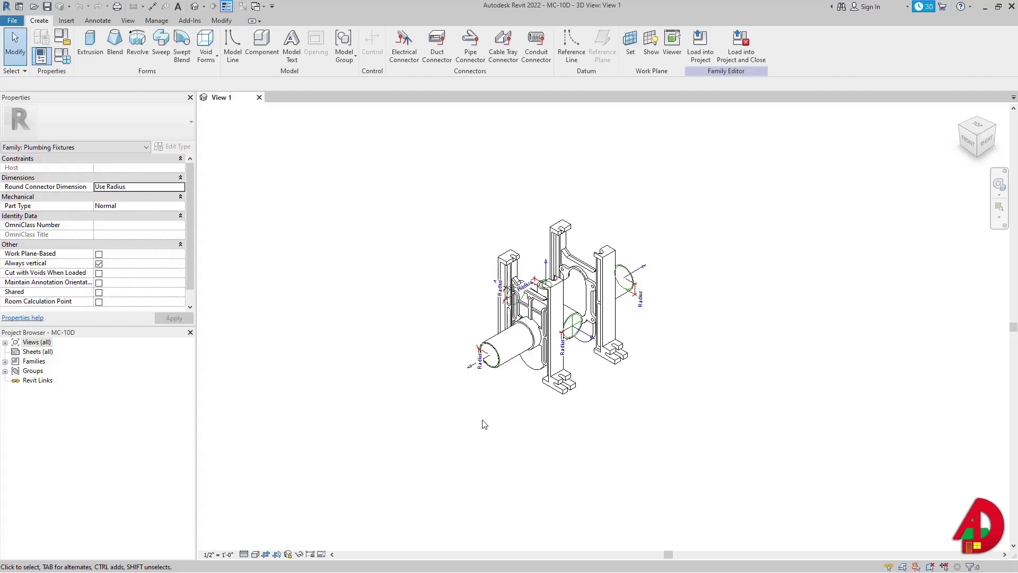
# Step: Set the flow direction of the pipe connector on the central fitting's front branch to Out
pyautogui.click(288, 554)
pyautogui.click(318, 540)
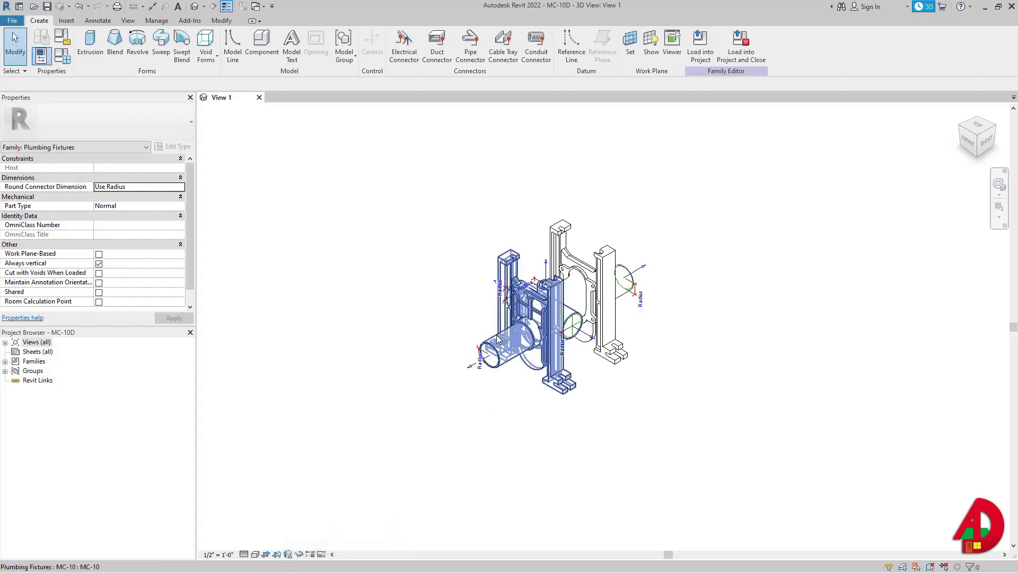
pyautogui.keyDown('shift'); pyautogui.moveTo(496, 335); pyautogui.dragTo(761, 498, button='middle'); pyautogui.keyUp('shift')
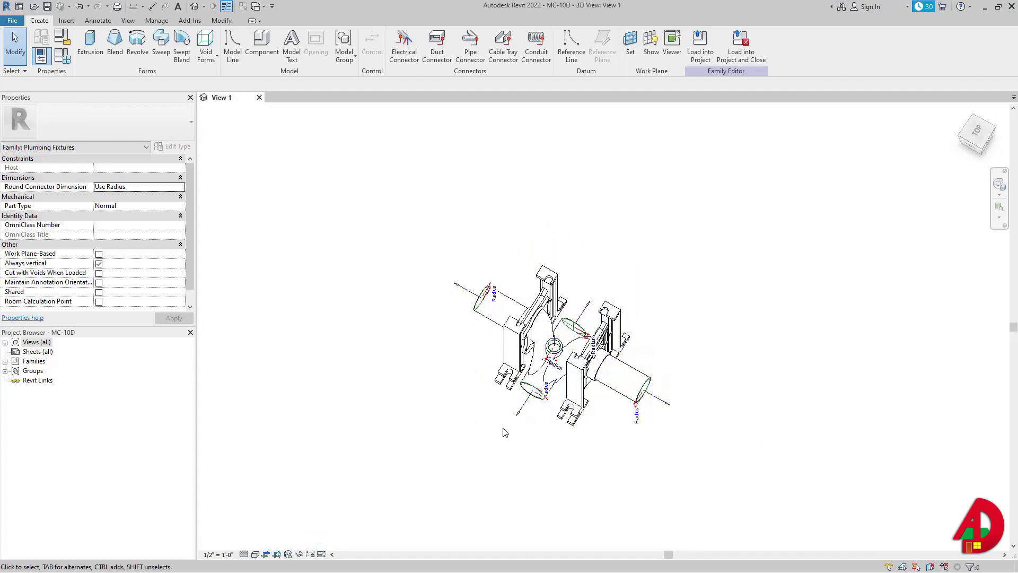
pyautogui.scroll(3, 506, 429)
pyautogui.click(512, 401)
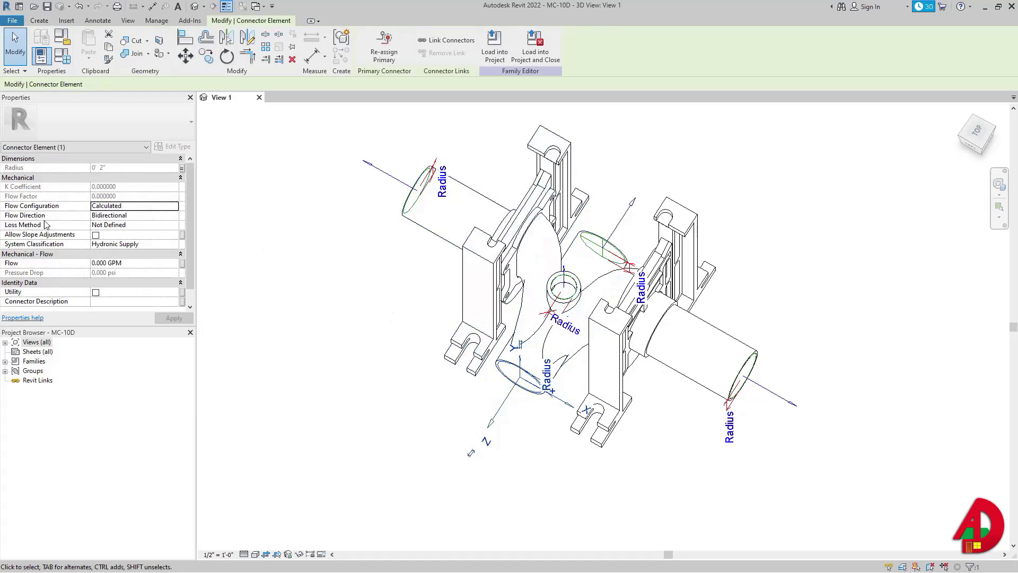
pyautogui.click(175, 216)
pyautogui.click(101, 237)
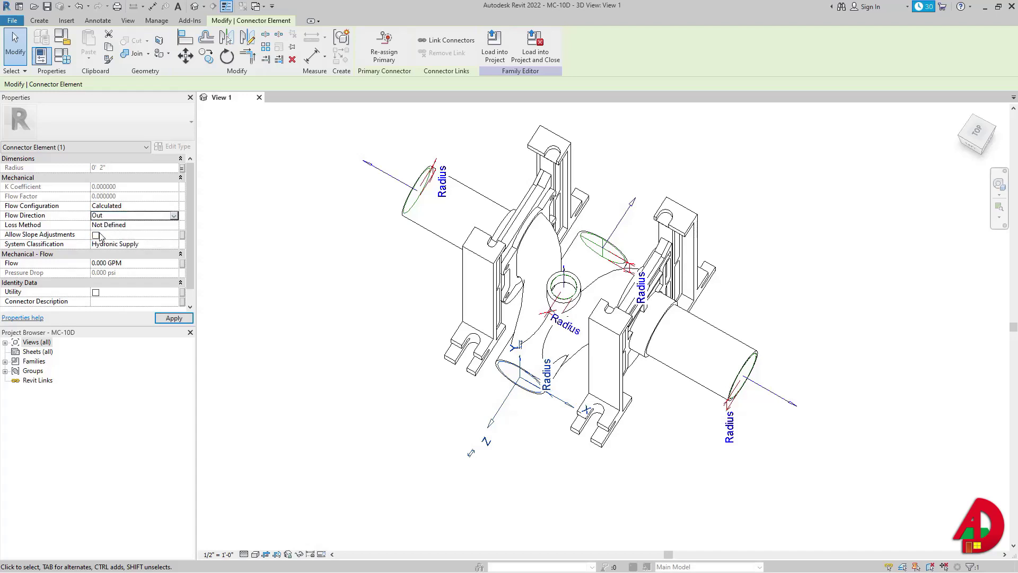
pyautogui.press('Escape')
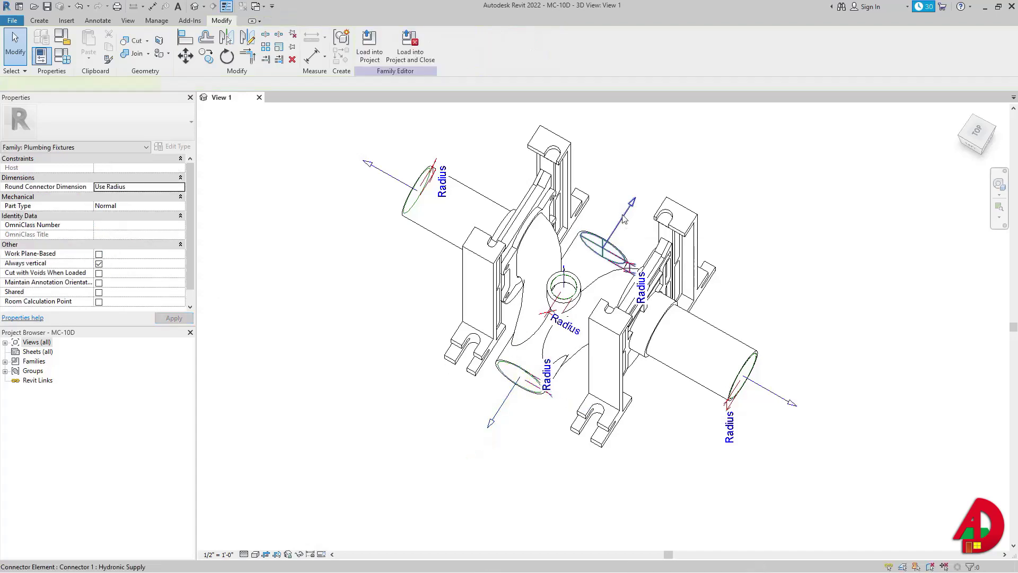
# Step: Set the flow direction to In for the rear branch connector and the connectors on both long carrier pipes
pyautogui.click(624, 219)
pyautogui.keyDown('ctrl'); pyautogui.click(419, 188); pyautogui.keyUp('ctrl')
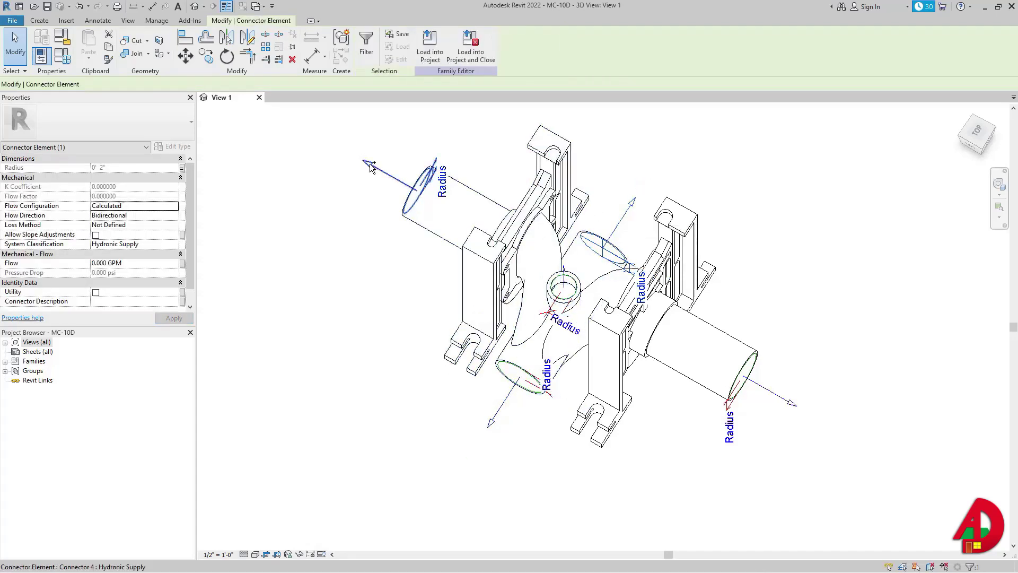
pyautogui.keyDown('ctrl'); pyautogui.click(769, 387); pyautogui.keyUp('ctrl')
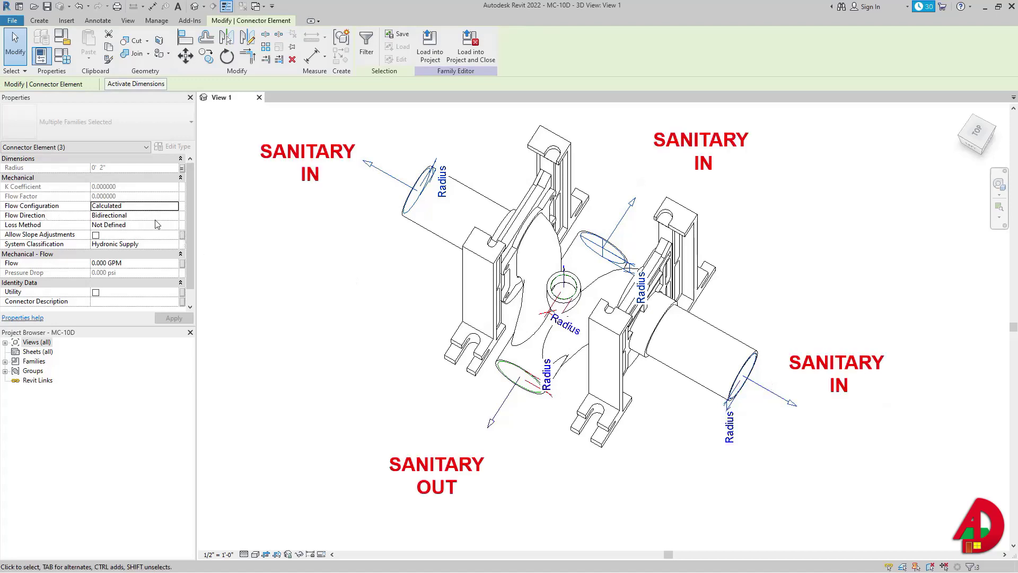
pyautogui.click(176, 218)
pyautogui.click(174, 216)
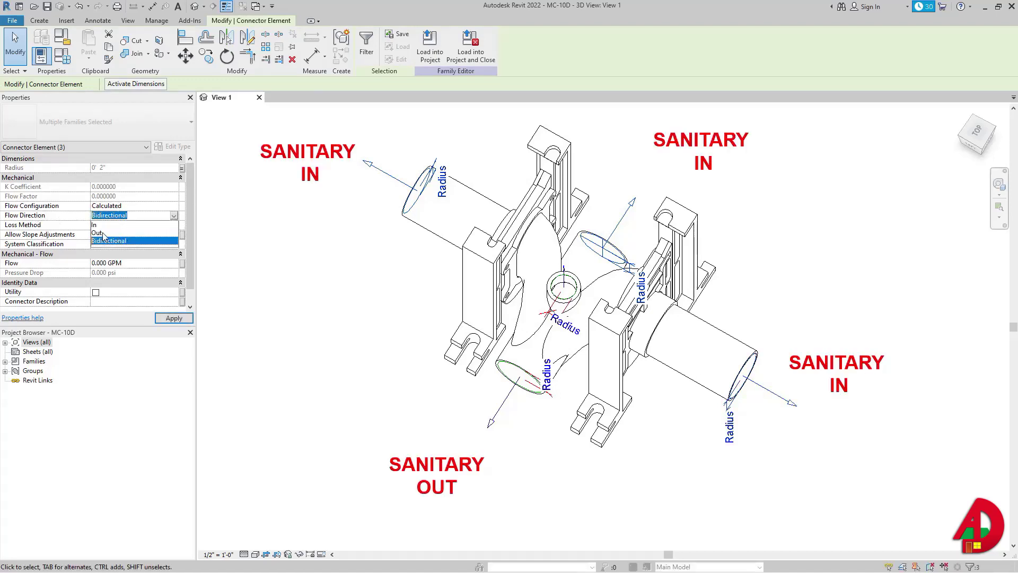
pyautogui.click(95, 224)
pyautogui.click(171, 319)
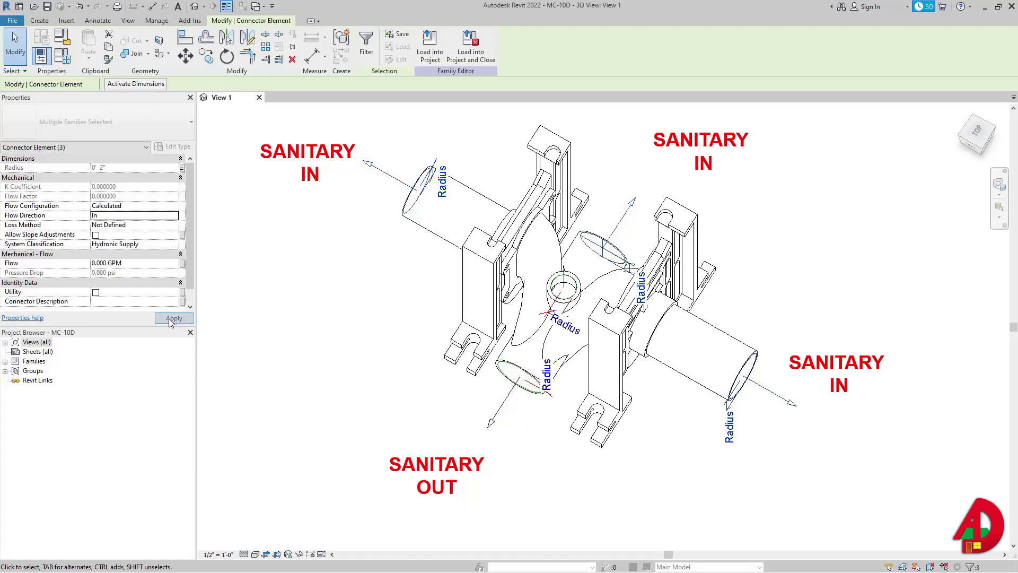
pyautogui.click(360, 293)
# Step: Set the system classification of the front branch, rear branch and both long-pipe connectors to Sanitary
pyautogui.click(509, 405)
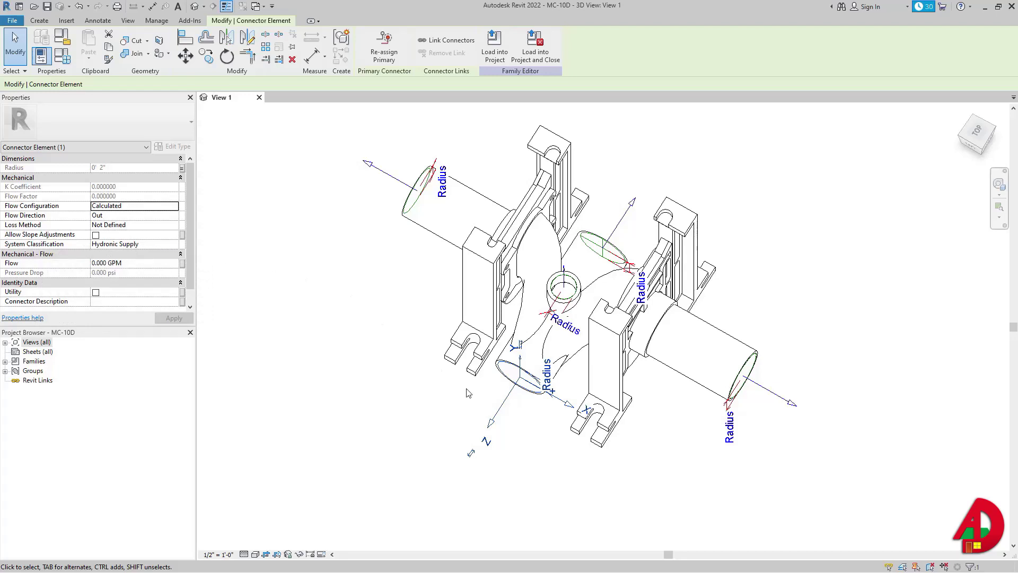
pyautogui.keyDown('ctrl'); pyautogui.click(385, 180); pyautogui.keyUp('ctrl')
pyautogui.keyDown('ctrl'); pyautogui.click(604, 248); pyautogui.keyUp('ctrl')
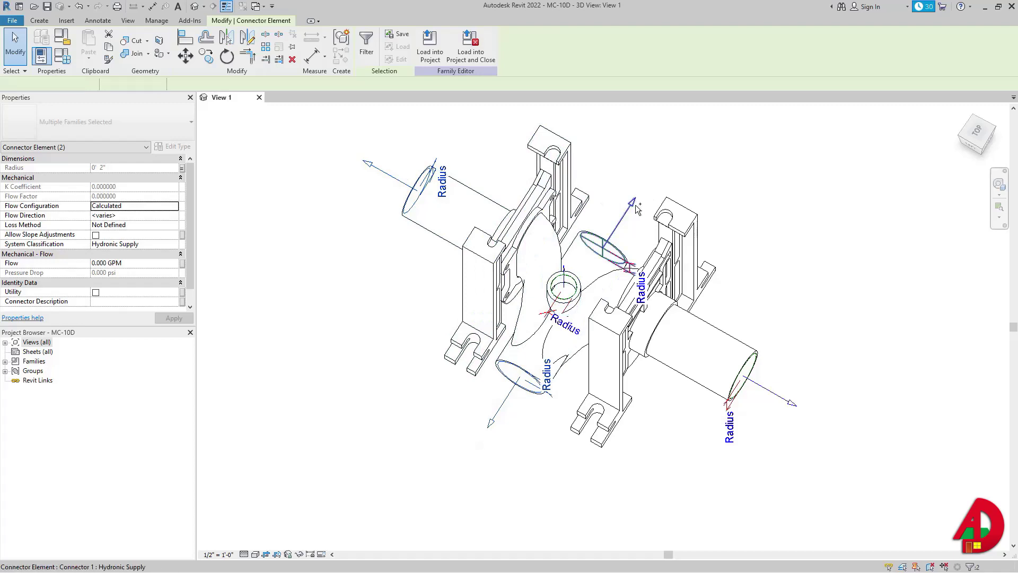
pyautogui.keyDown('ctrl'); pyautogui.click(774, 404); pyautogui.keyUp('ctrl')
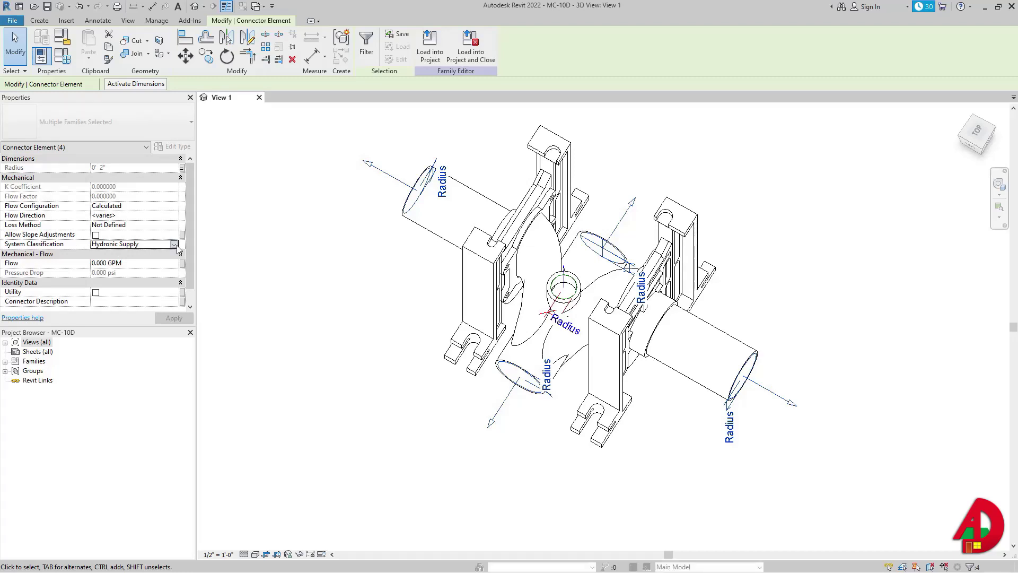
pyautogui.click(174, 244)
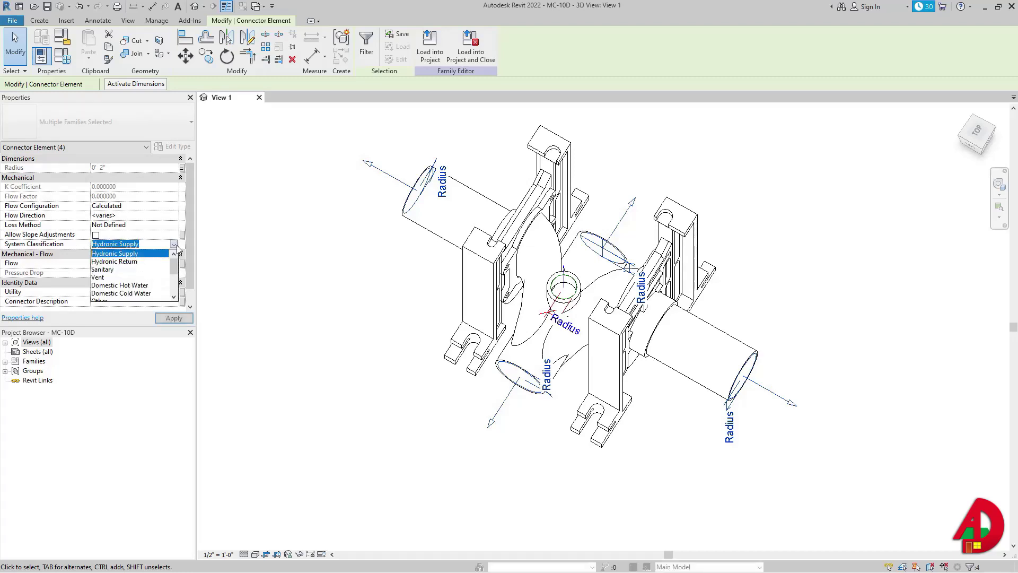
pyautogui.click(102, 270)
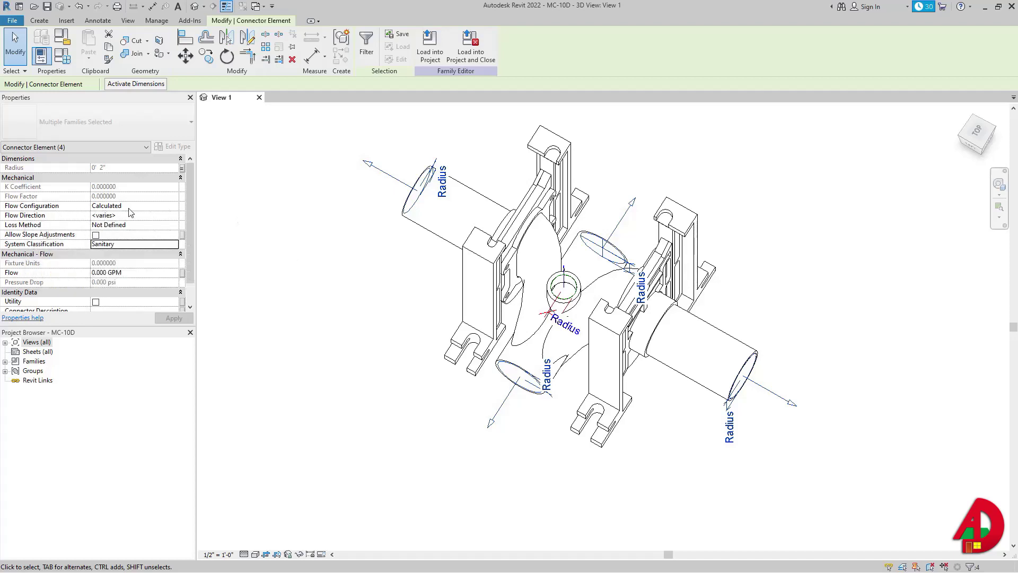
# Step: Set the flow configuration of the four sanitary connectors to Fixture Units
pyautogui.click(177, 207)
pyautogui.click(175, 206)
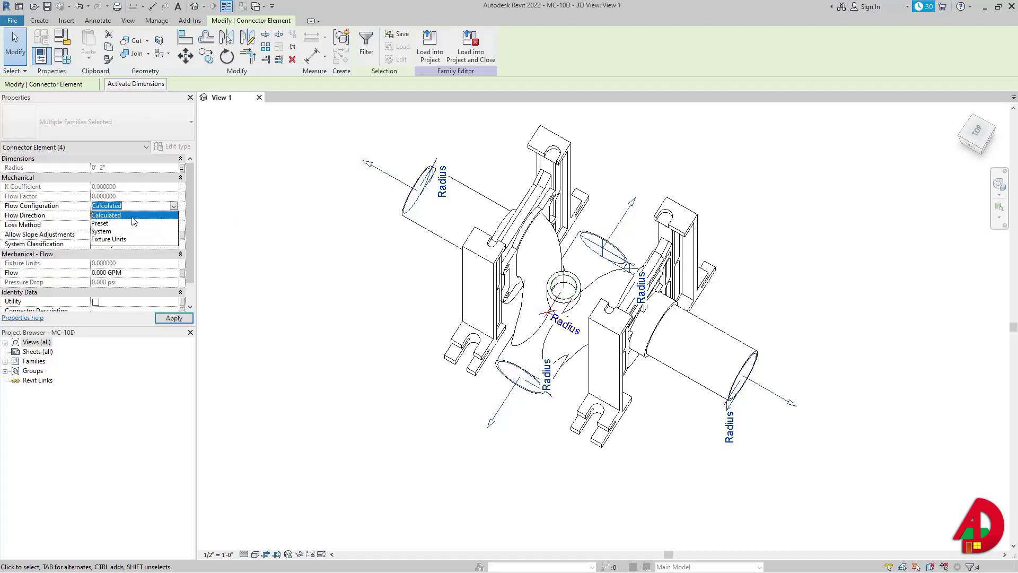
pyautogui.click(114, 239)
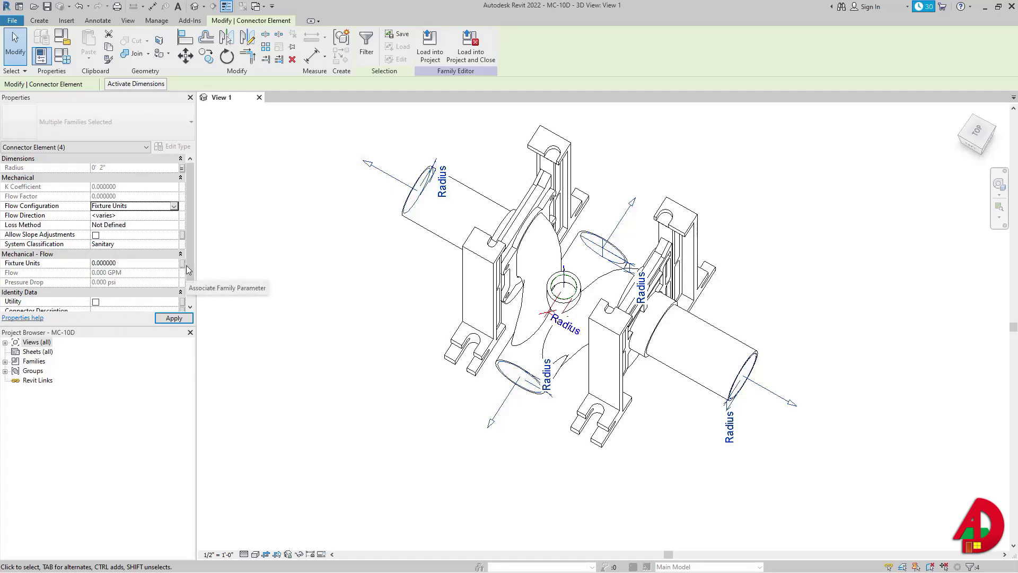
pyautogui.click(367, 279)
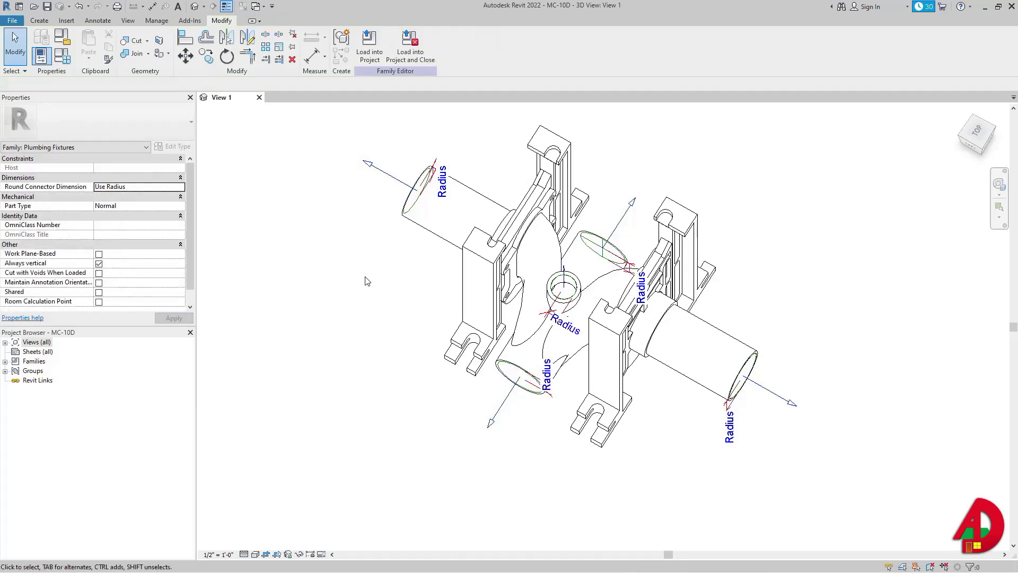
# Step: Associate the front branch outlet connector's Fixture Units with a new instance family parameter named WFU 1
pyautogui.click(498, 413)
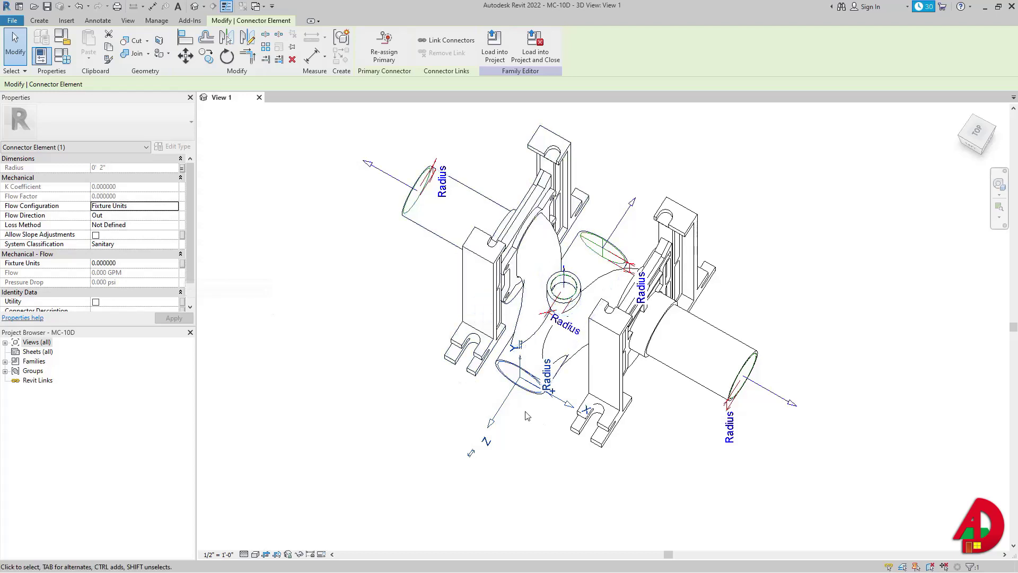
pyautogui.click(183, 263)
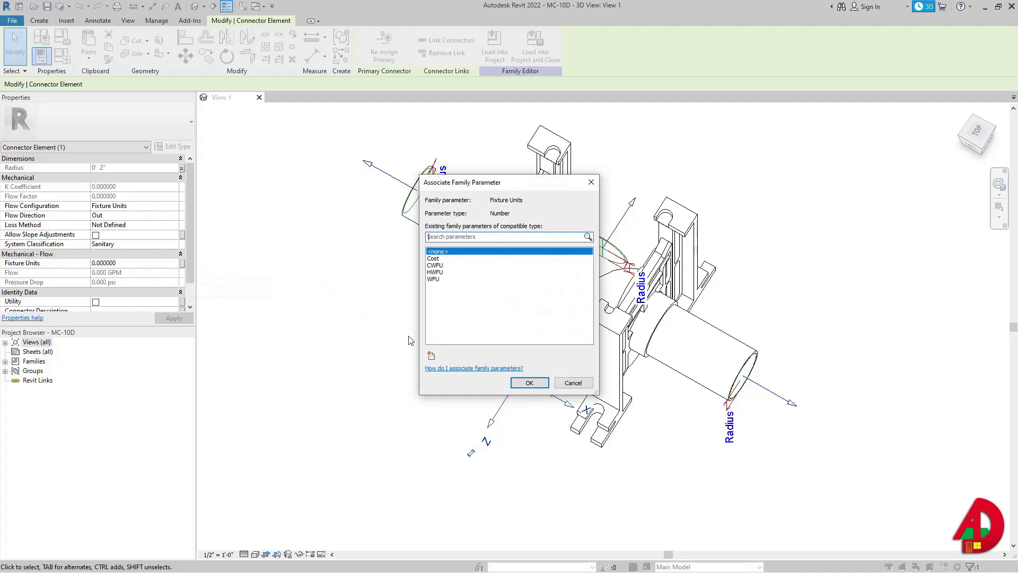
pyautogui.click(431, 356)
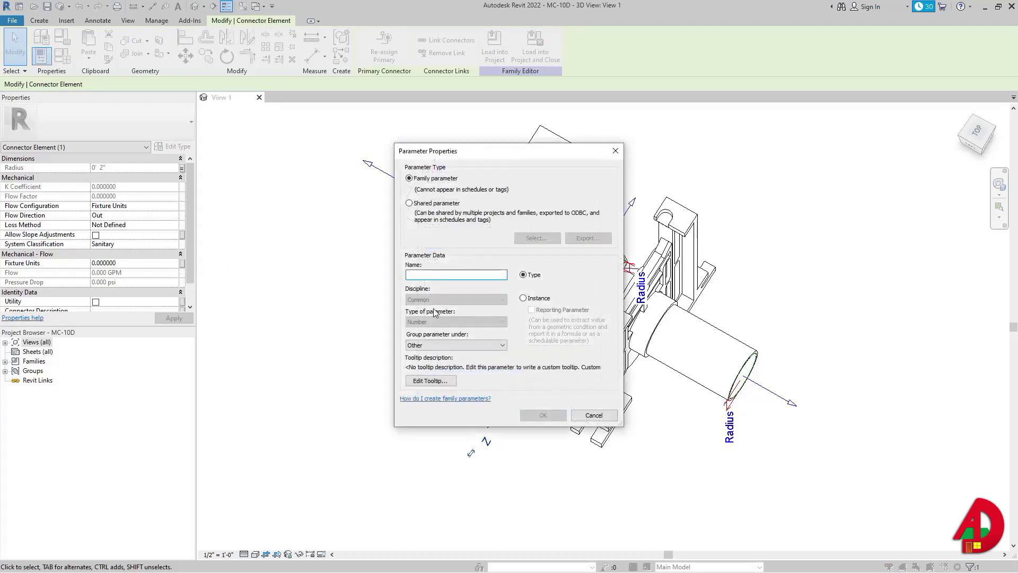
pyautogui.write('W')
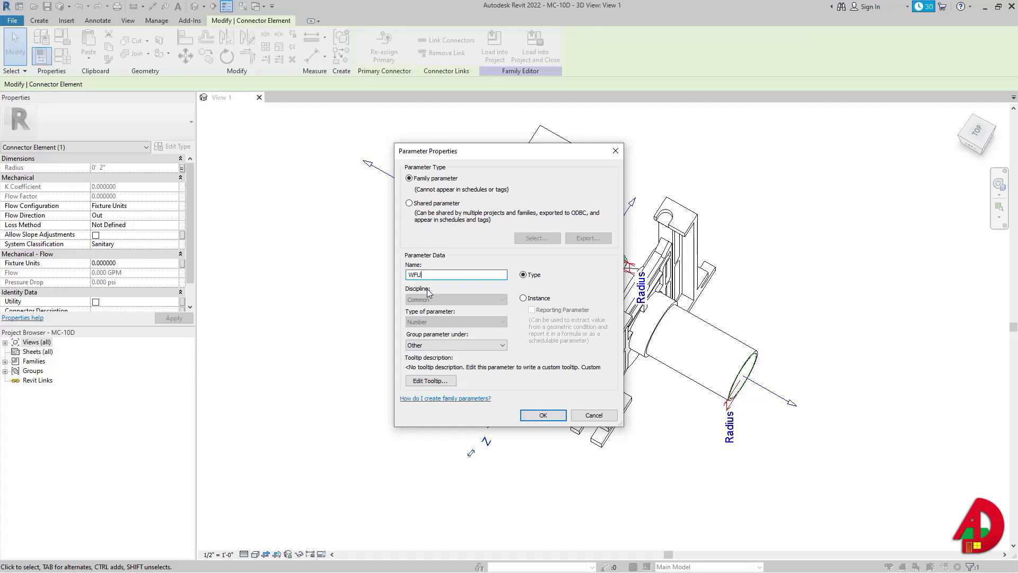
pyautogui.write('FU')
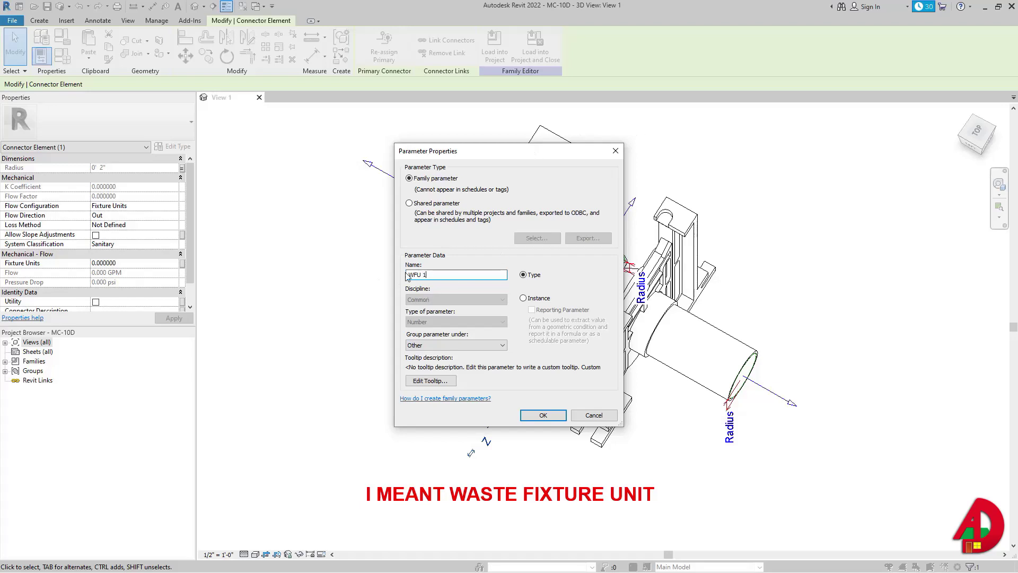
pyautogui.moveTo(421, 274); pyautogui.dragTo(404, 274)
pyautogui.click(524, 299)
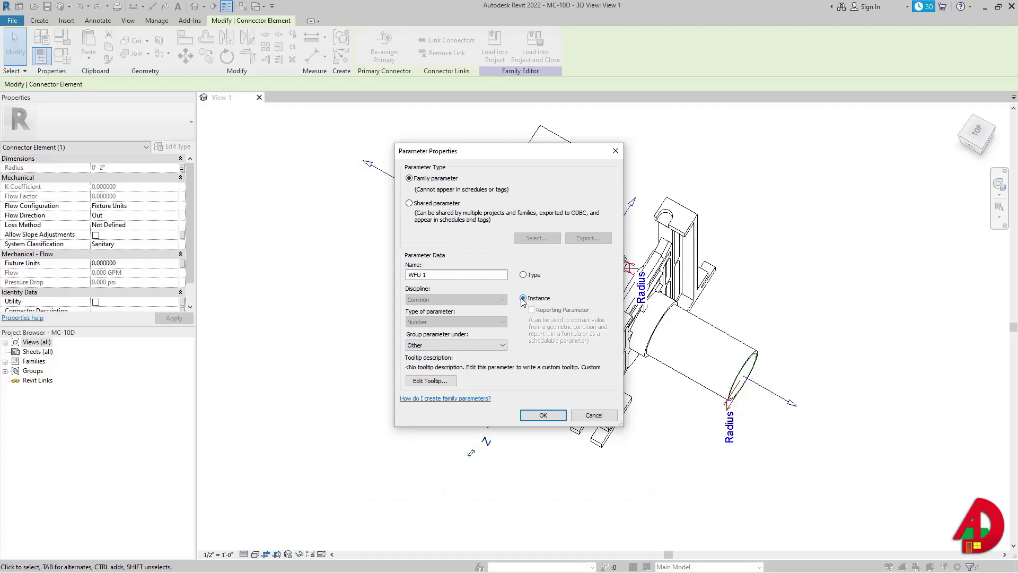
pyautogui.click(540, 417)
pyautogui.click(526, 382)
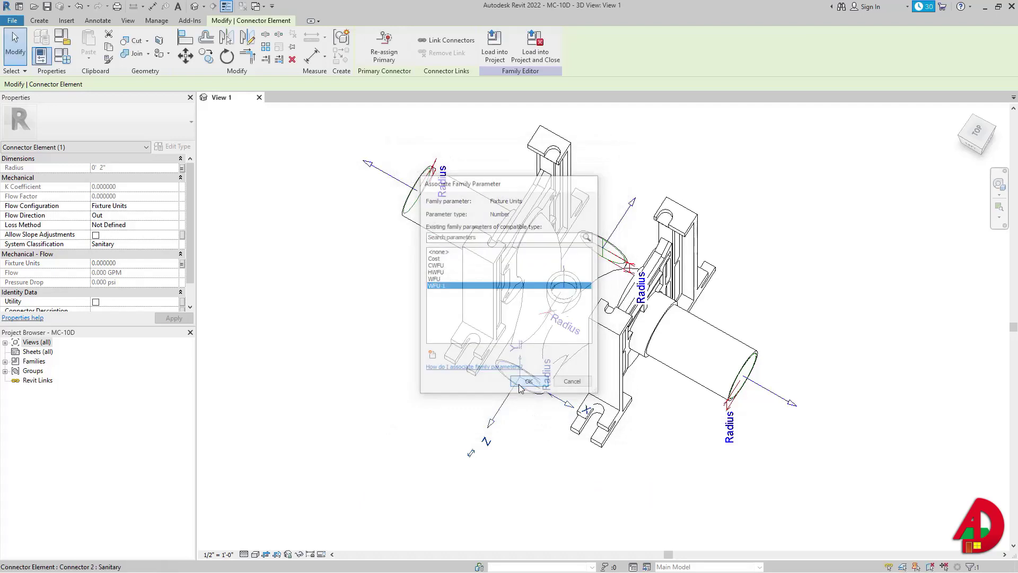
# Step: Link the Fixture Units of Connector 4, on the long pipe farther back, to a new instance parameter WFU 2
pyautogui.click(379, 171)
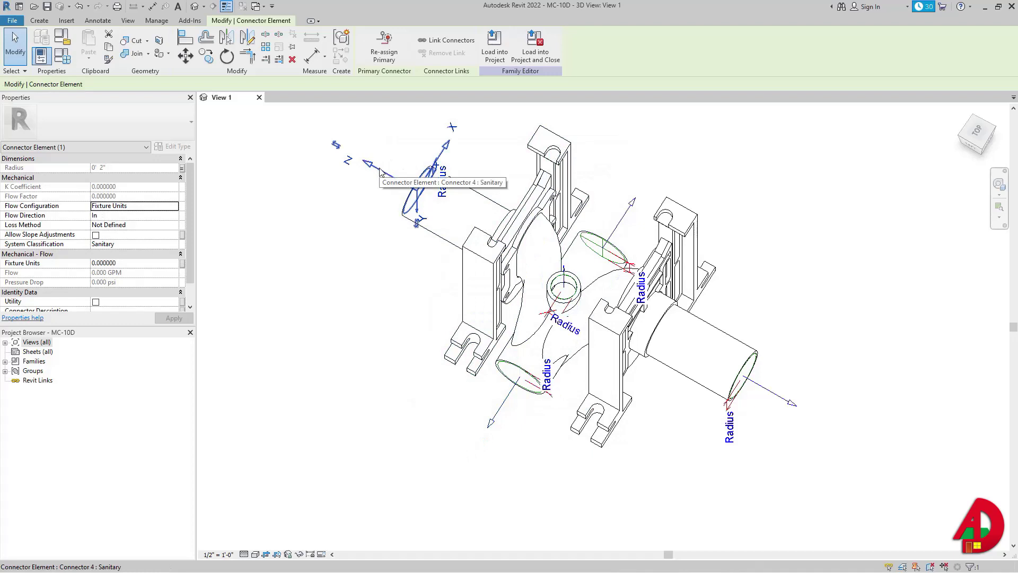
pyautogui.click(182, 263)
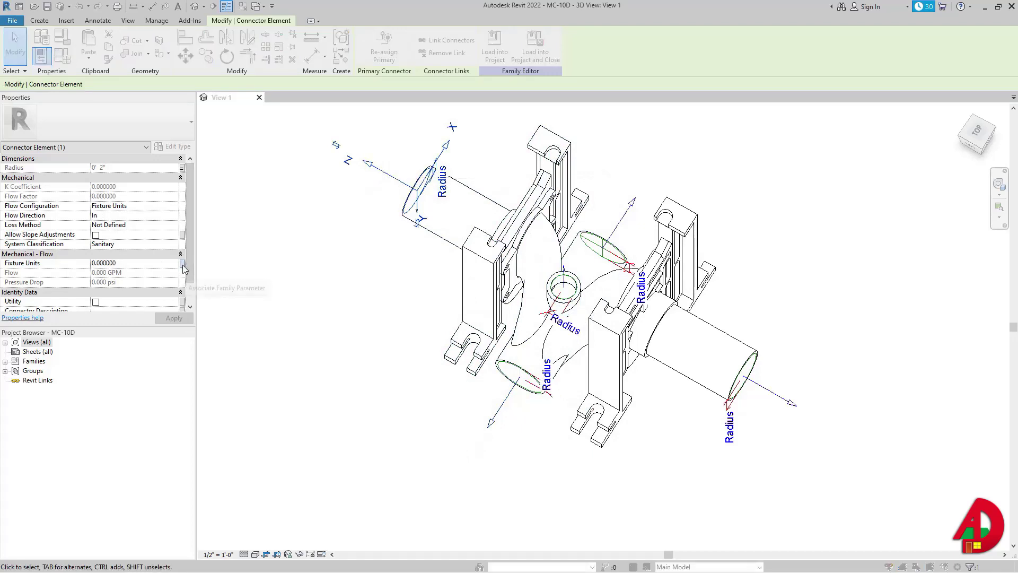
pyautogui.click(429, 359)
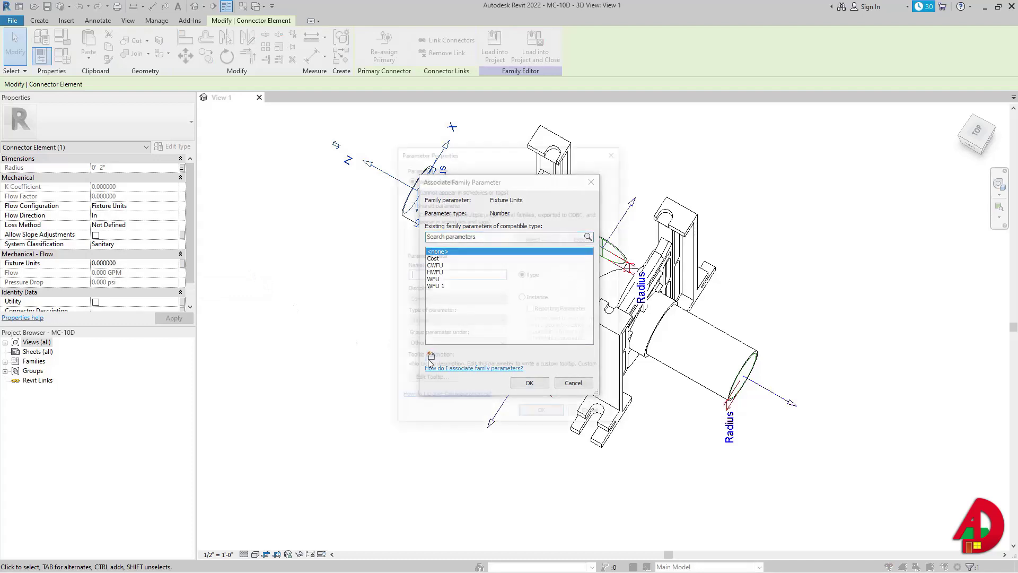
pyautogui.write('WFU 2')
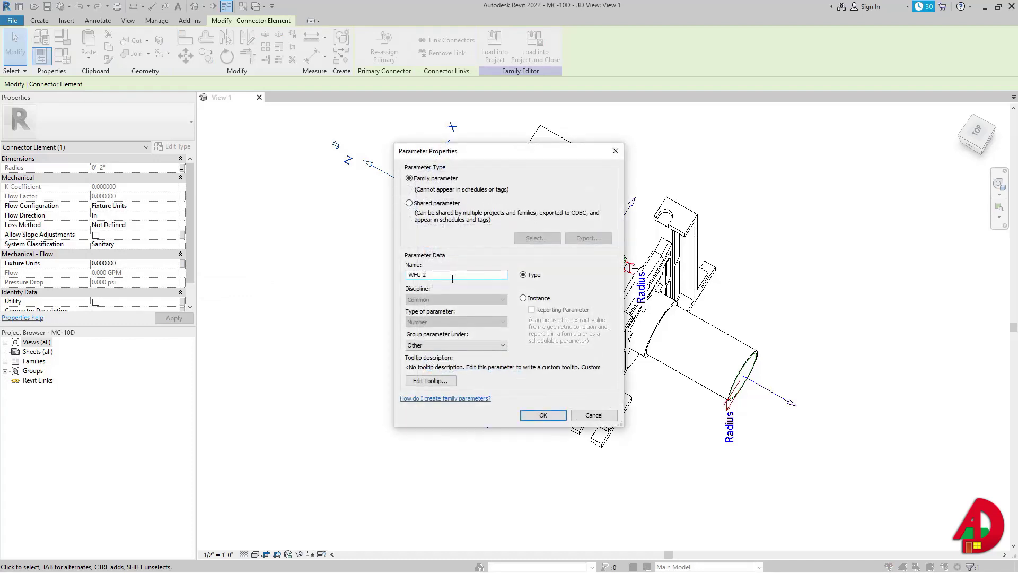
pyautogui.click(525, 298)
pyautogui.click(541, 415)
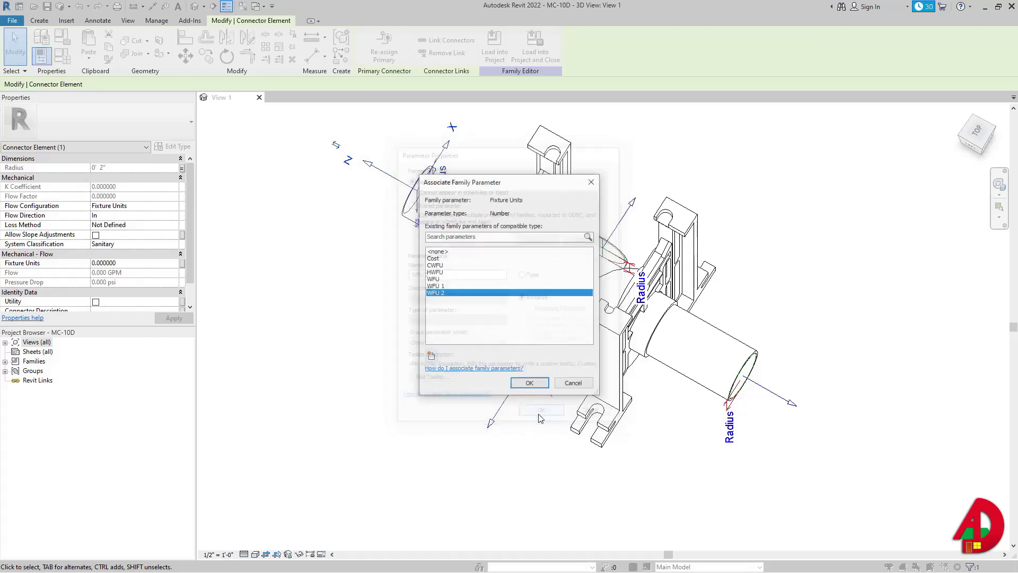
pyautogui.click(524, 382)
# Step: Create the instance parameter WFU 3 and associate it with the rear branch connector's Fixture Units
pyautogui.click(613, 236)
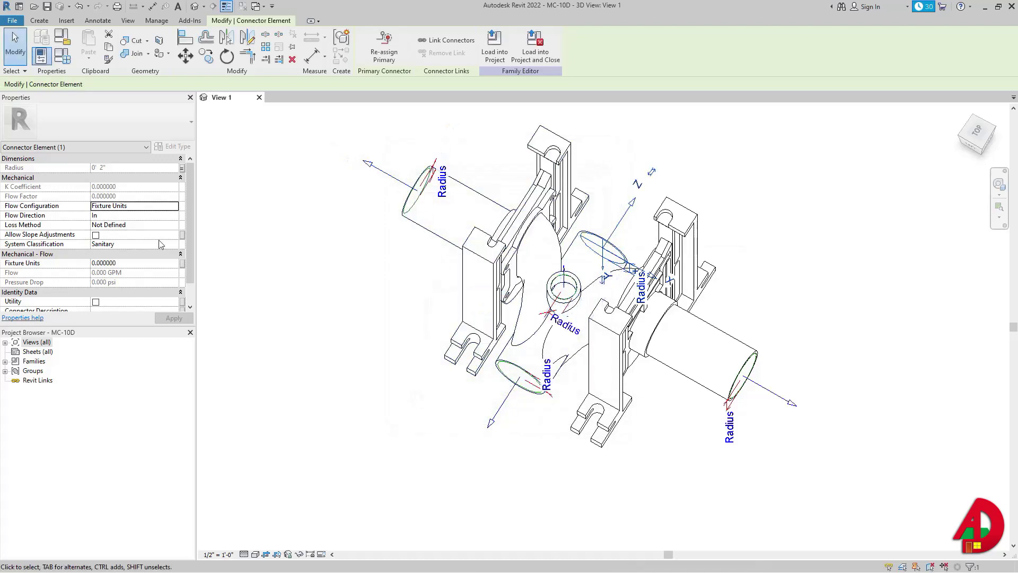
pyautogui.click(182, 263)
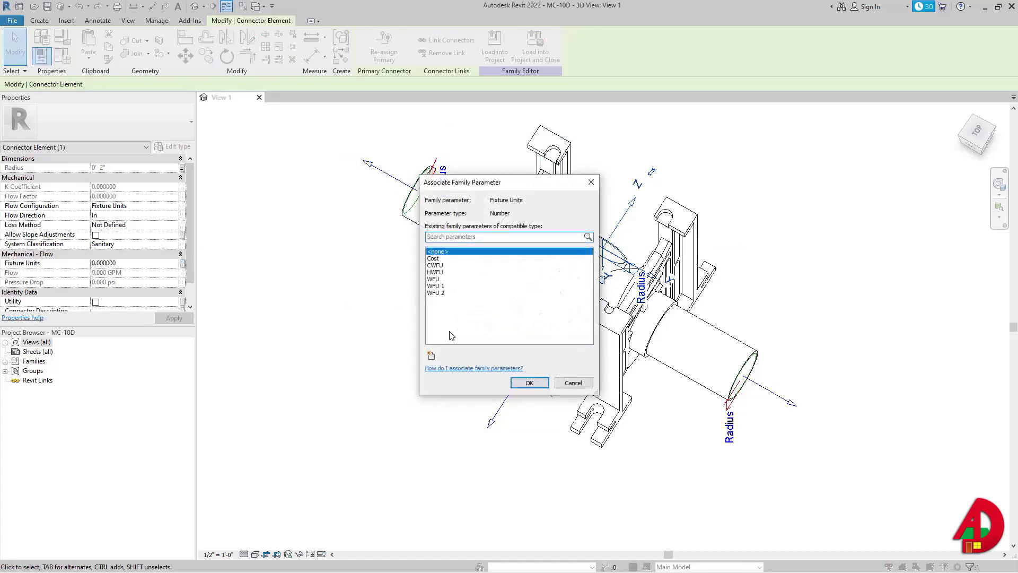
pyautogui.click(432, 353)
pyautogui.write('WFU')
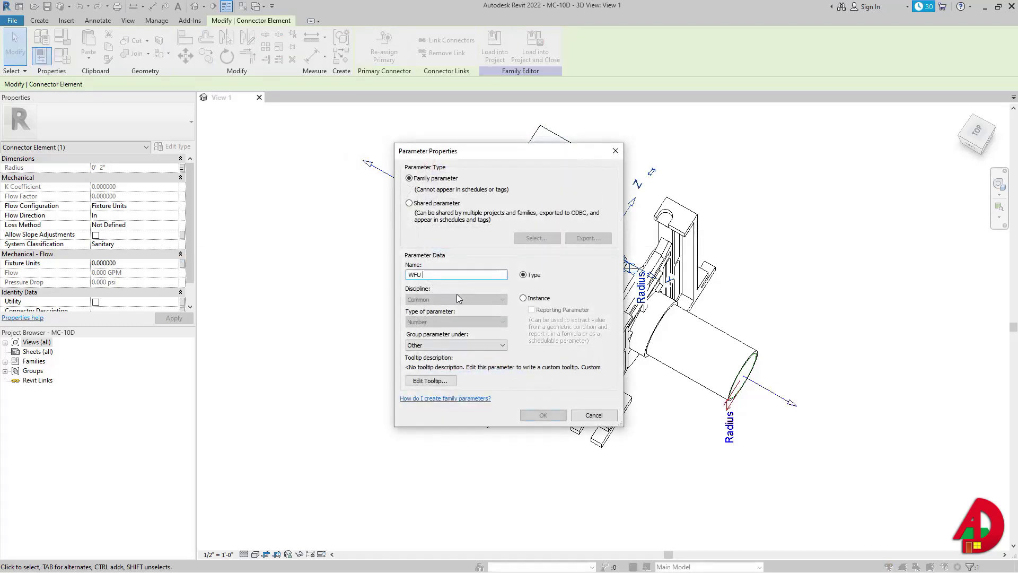
pyautogui.write(' 3')
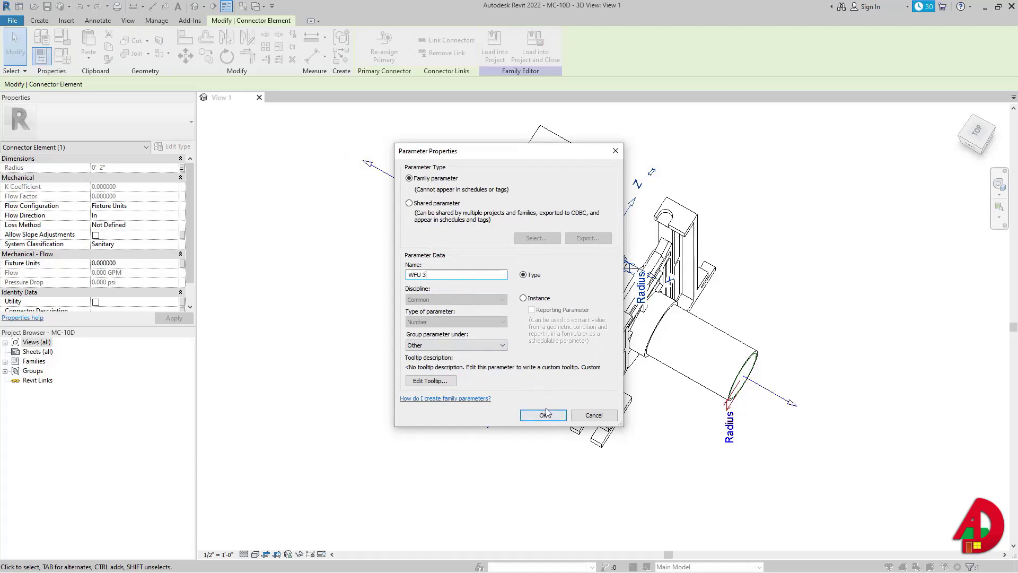
pyautogui.click(523, 298)
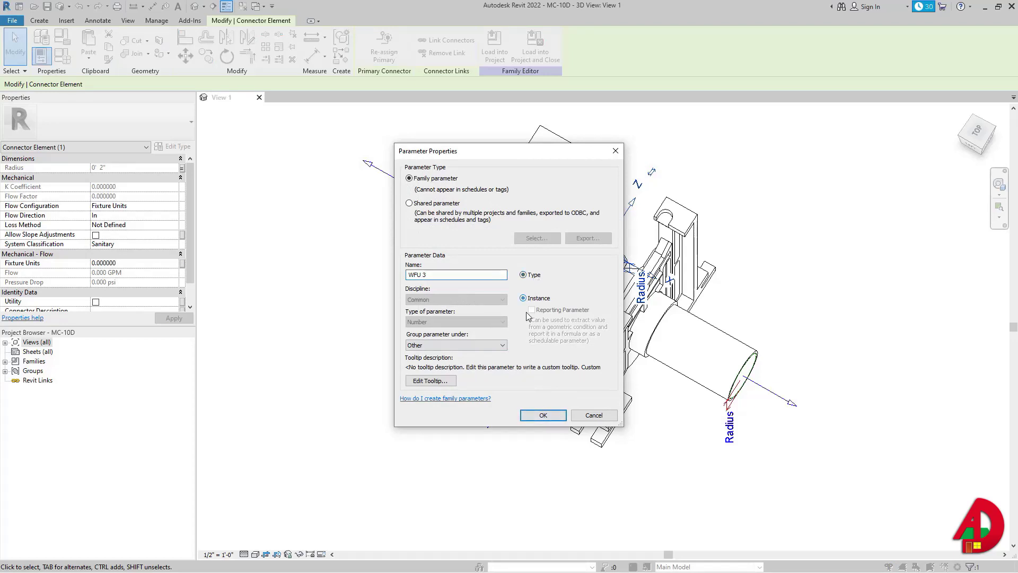
pyautogui.click(536, 416)
pyautogui.click(529, 382)
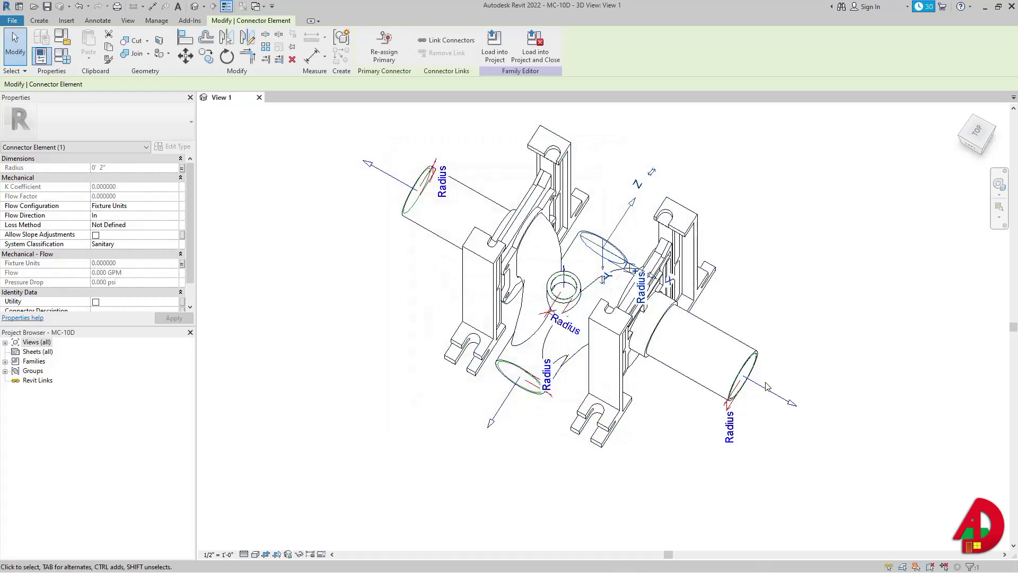
# Step: Create the instance parameter WFU 4 and associate it with the Fixture Units of Connector 3, on the nearer long pipe
pyautogui.click(182, 262)
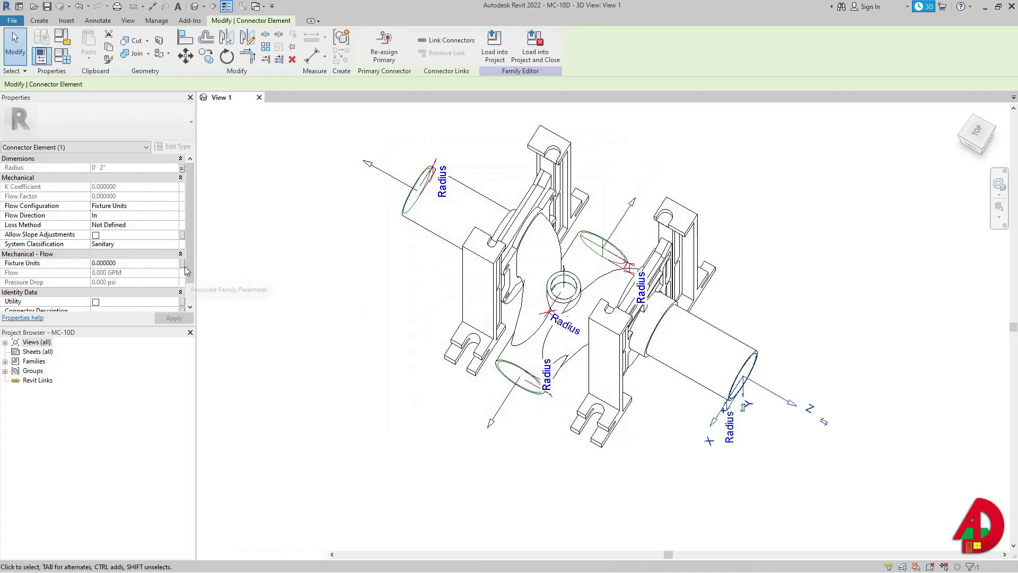
pyautogui.click(431, 355)
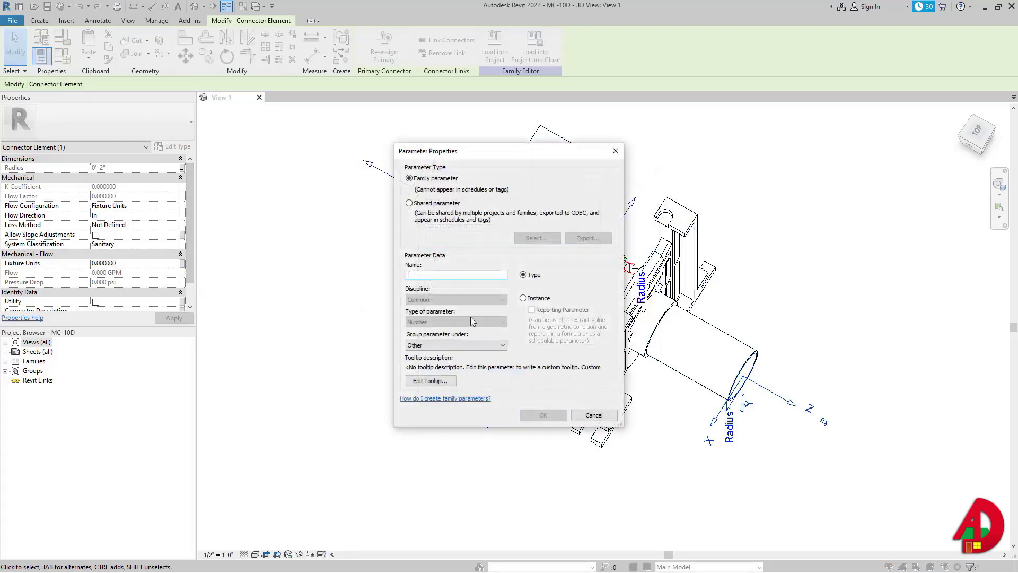
pyautogui.write('WFU 4')
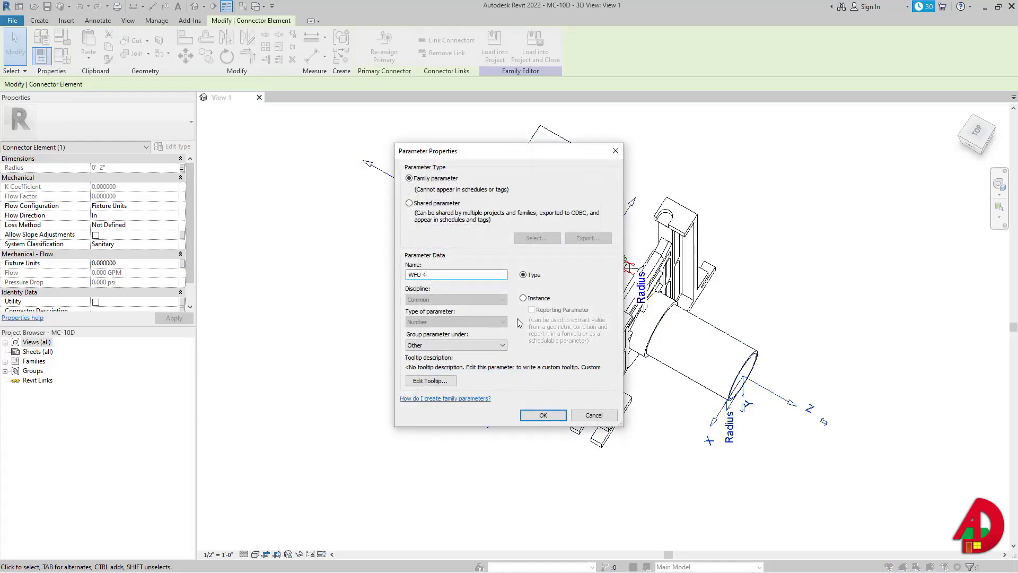
pyautogui.click(543, 415)
pyautogui.click(529, 383)
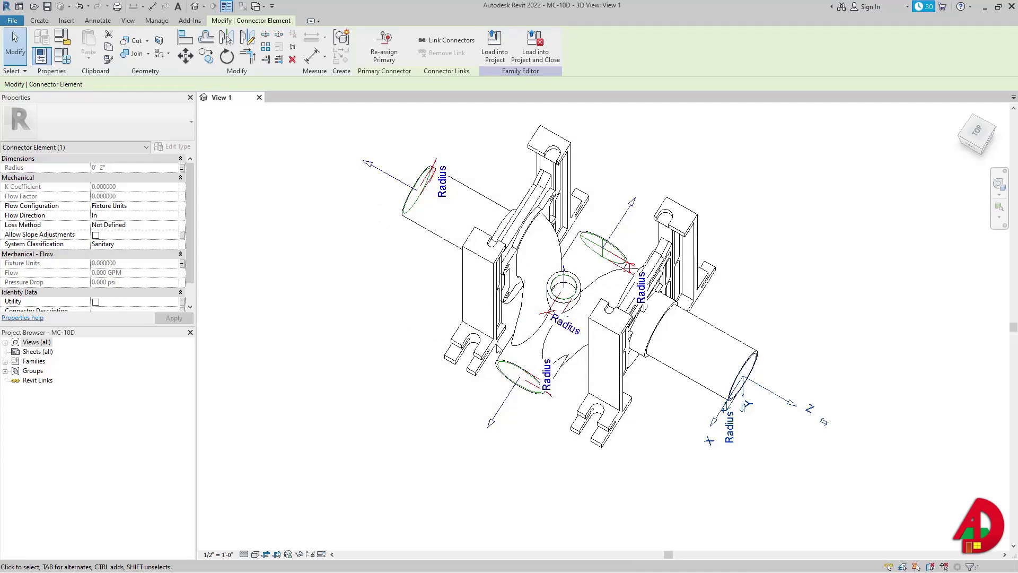
# Step: Change the rear branch connector's flow configuration to Calculated, leaving the front outlet connector on Fixture Units
pyautogui.click(497, 417)
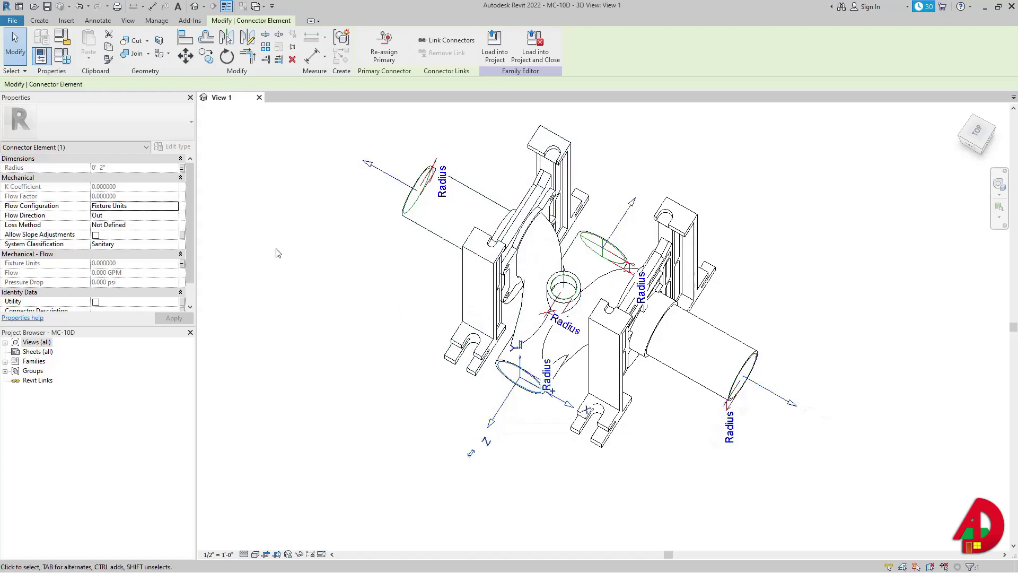
pyautogui.click(368, 192)
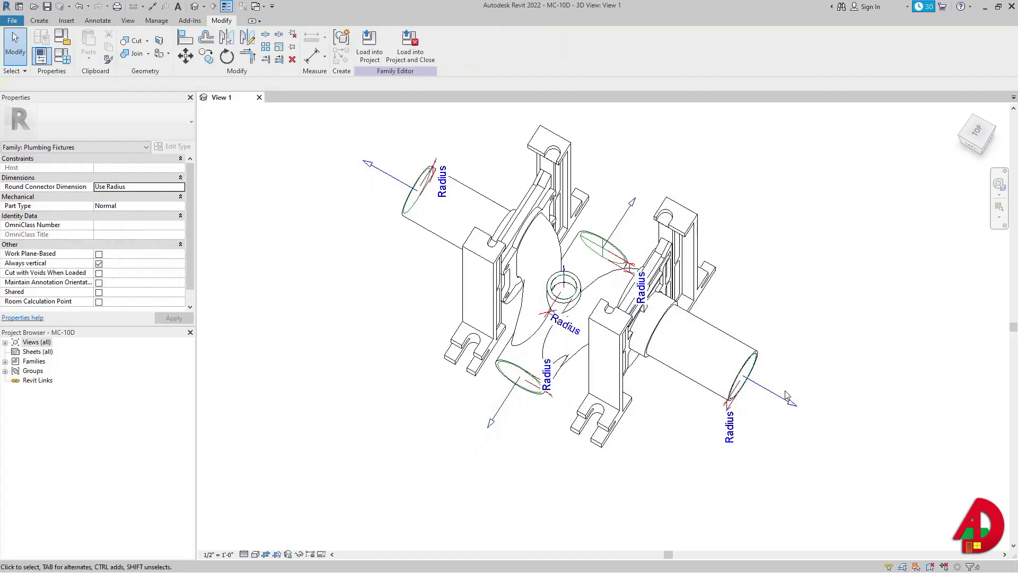
pyautogui.click(626, 225)
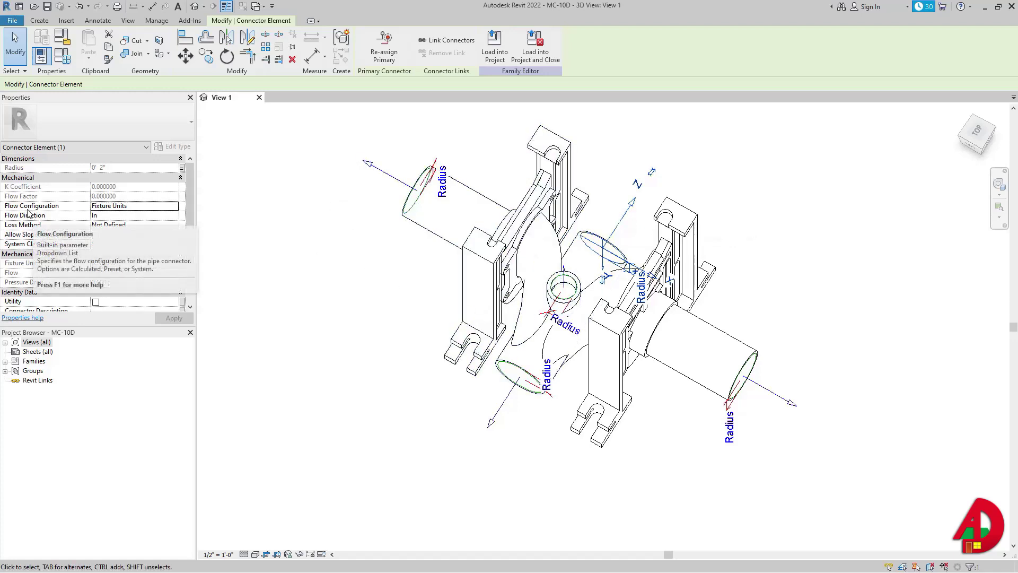
pyautogui.click(173, 206)
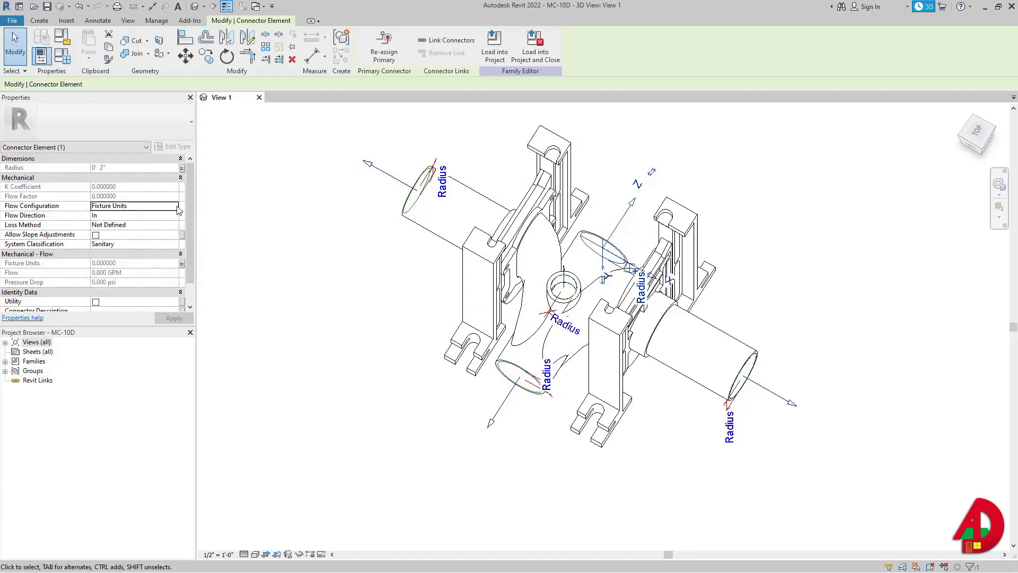
pyautogui.click(111, 216)
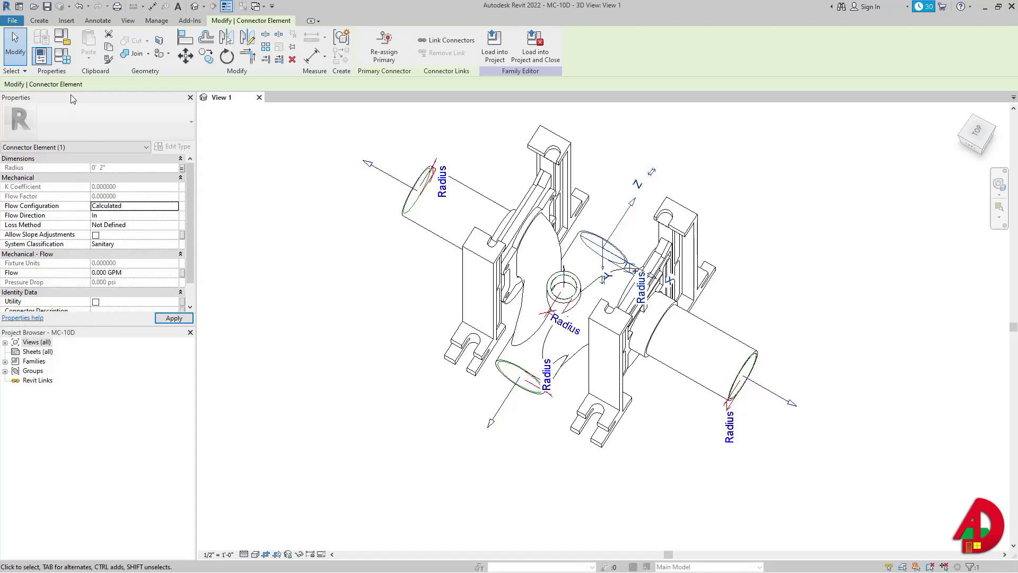
# Step: Give the family parameter WFU 1 the formula WFU 2 + WFU 3 + WFU 4
pyautogui.click(62, 55)
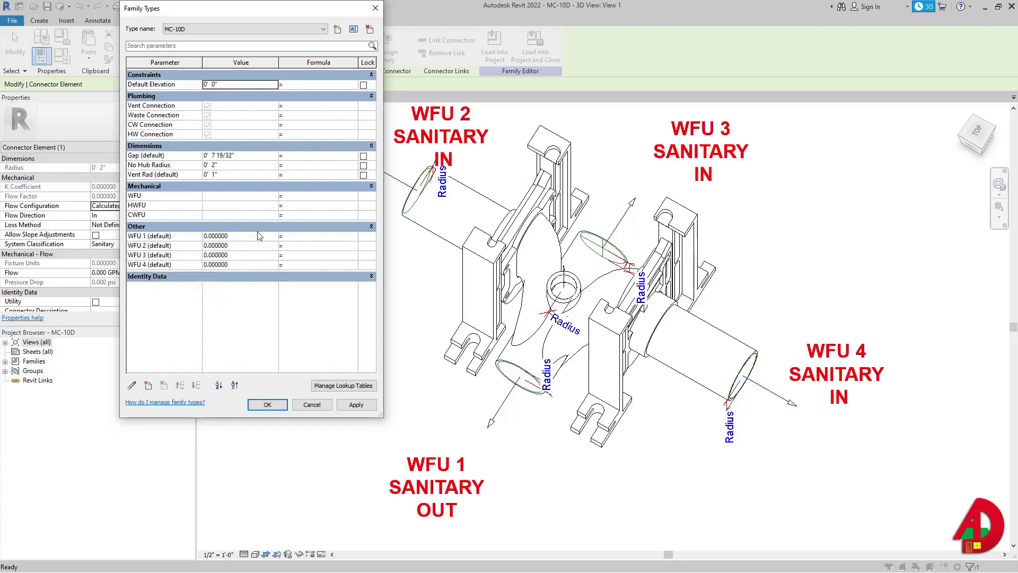
pyautogui.click(304, 237)
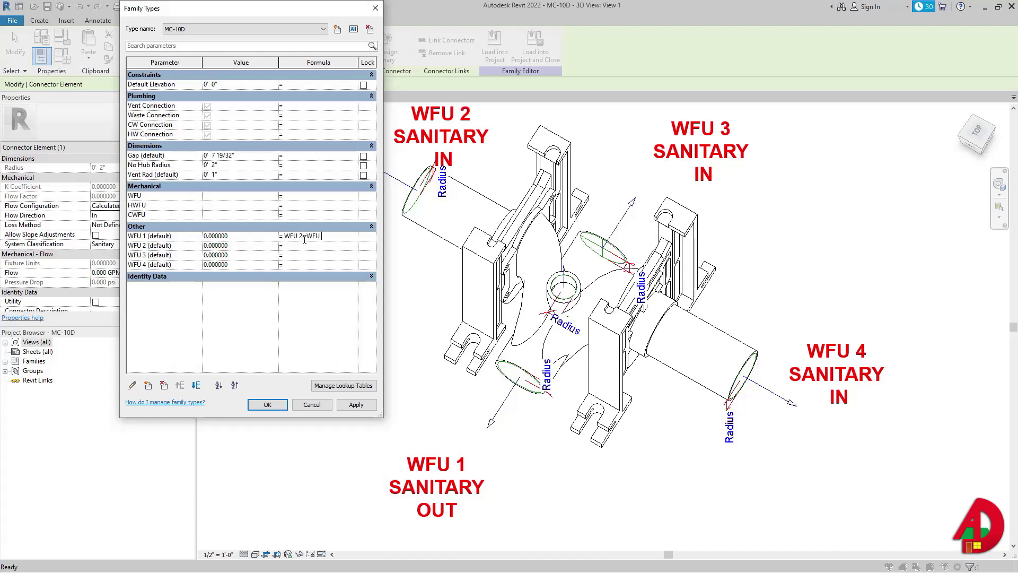
pyautogui.write('WFU 2+WFU')
pyautogui.write('3+WFU 4')
pyautogui.click(357, 404)
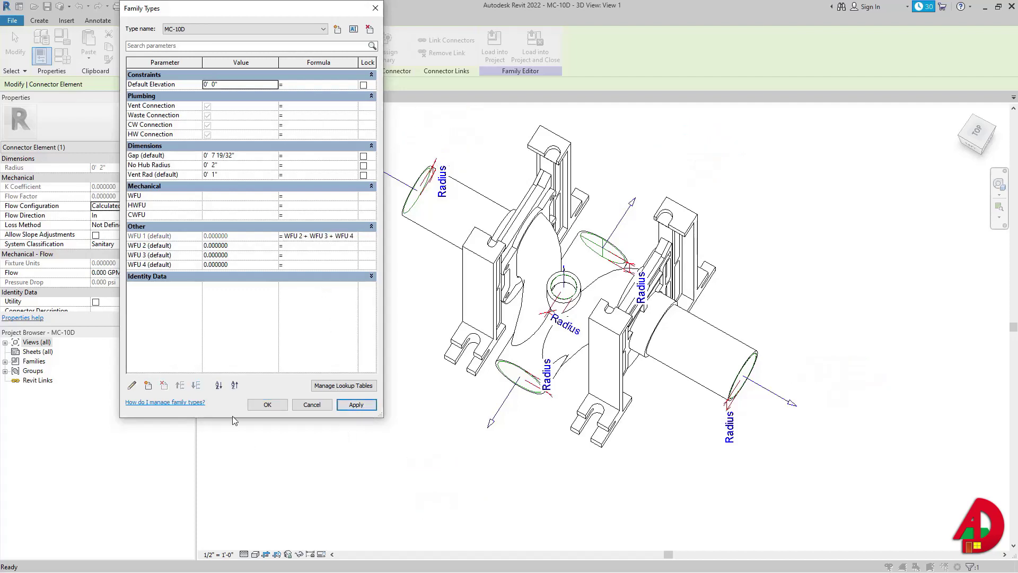
pyautogui.click(266, 405)
# Step: Set the flow configuration of Connector 3, on the nearer long pipe, to Calculated
pyautogui.click(594, 239)
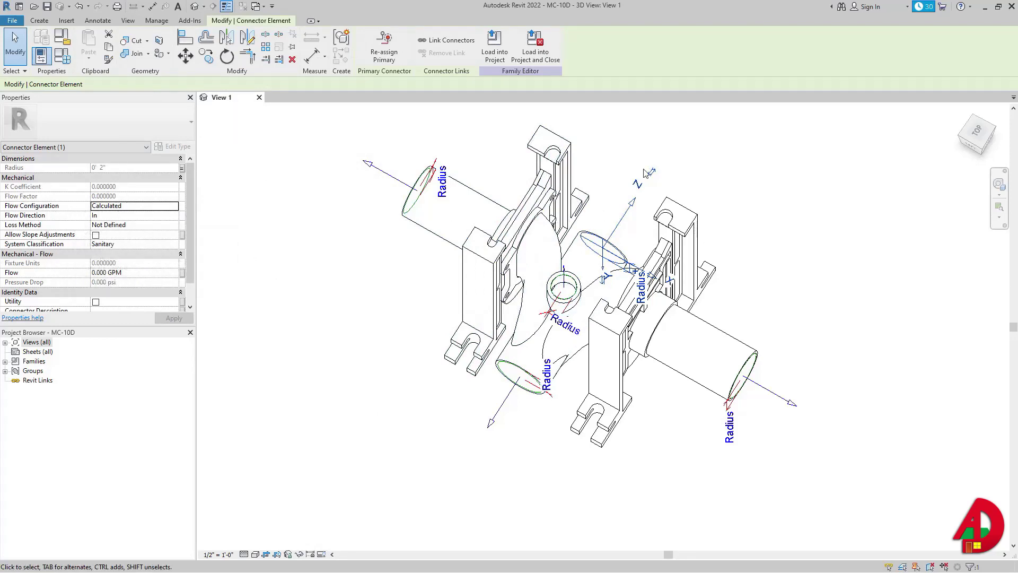
pyautogui.click(743, 377)
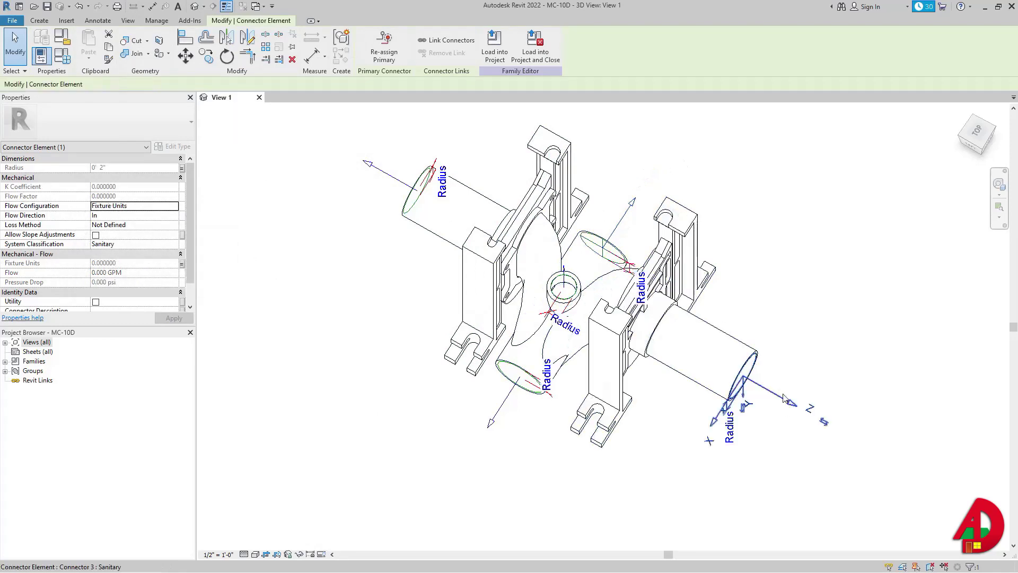
pyautogui.click(175, 207)
pyautogui.click(113, 215)
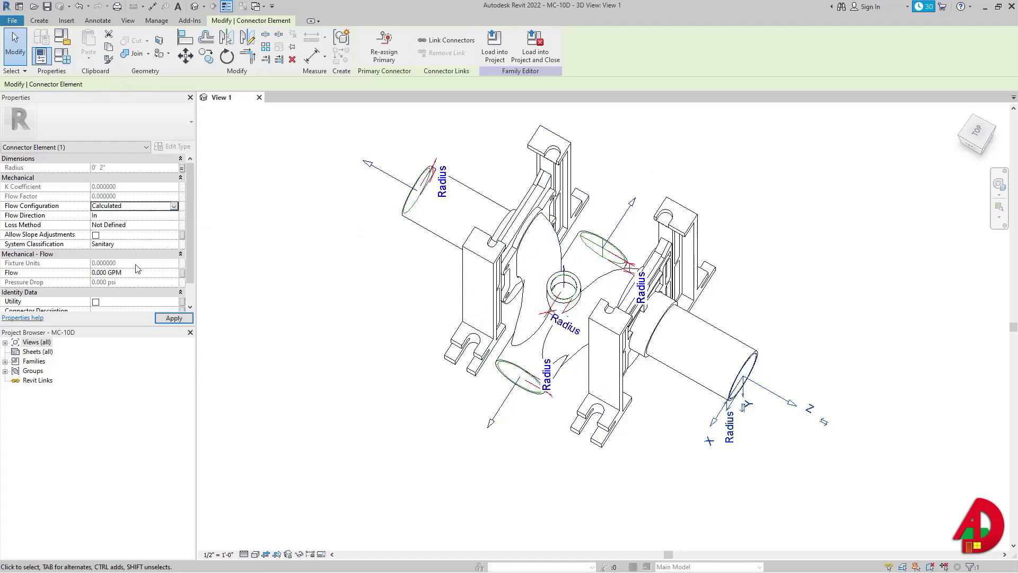
pyautogui.click(170, 319)
# Step: Set the flow configuration of Connector 4, on the farther long pipe, to Calculated and check the other sanitary connectors' settings
pyautogui.click(381, 172)
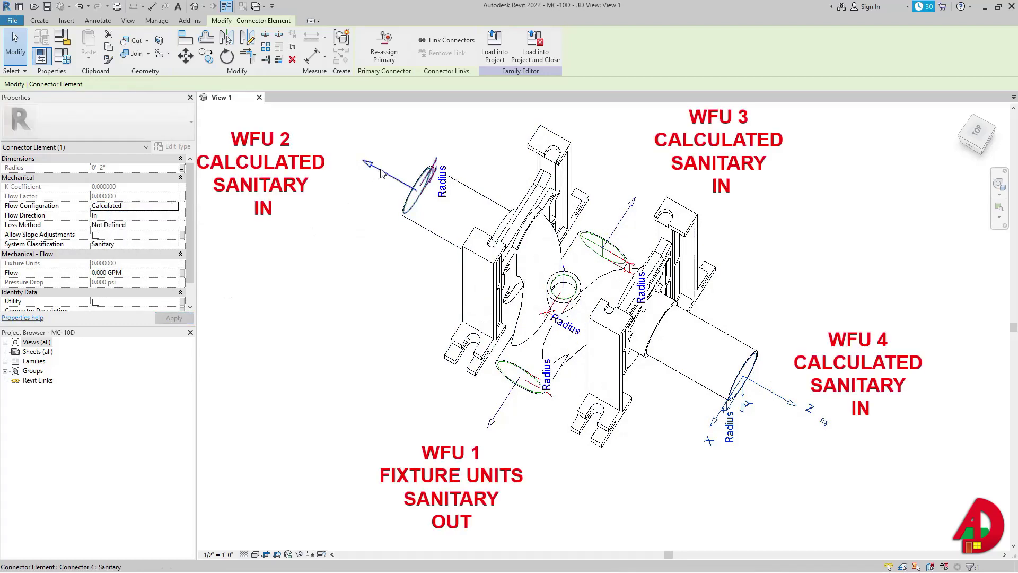
pyautogui.click(177, 206)
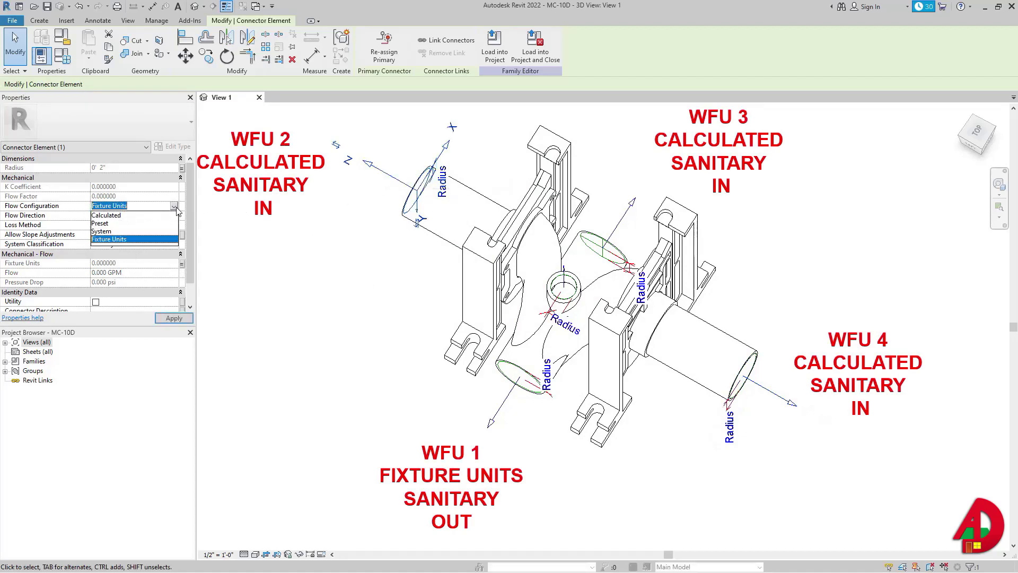
pyautogui.click(121, 215)
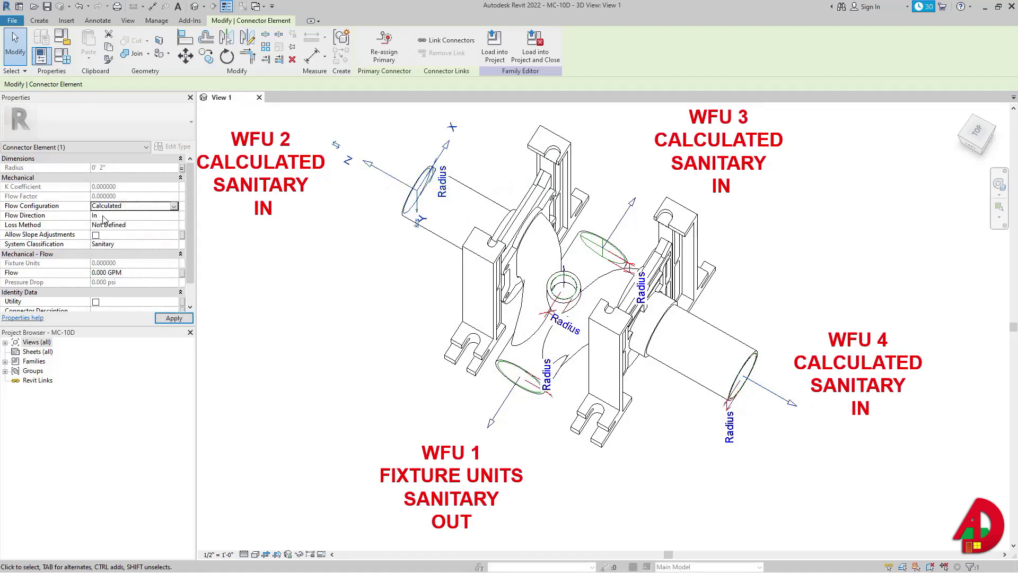
pyautogui.click(173, 317)
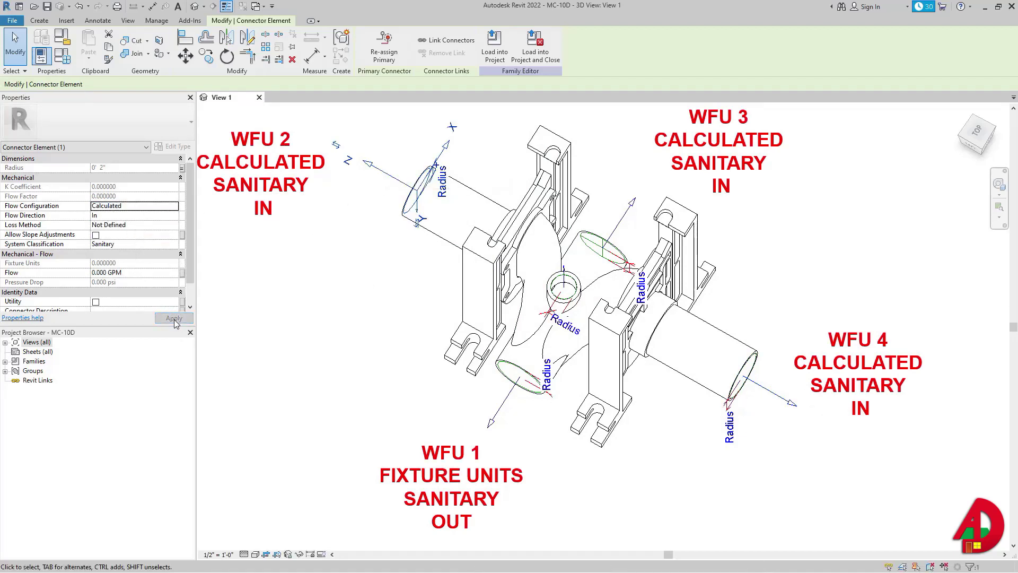
pyautogui.click(504, 412)
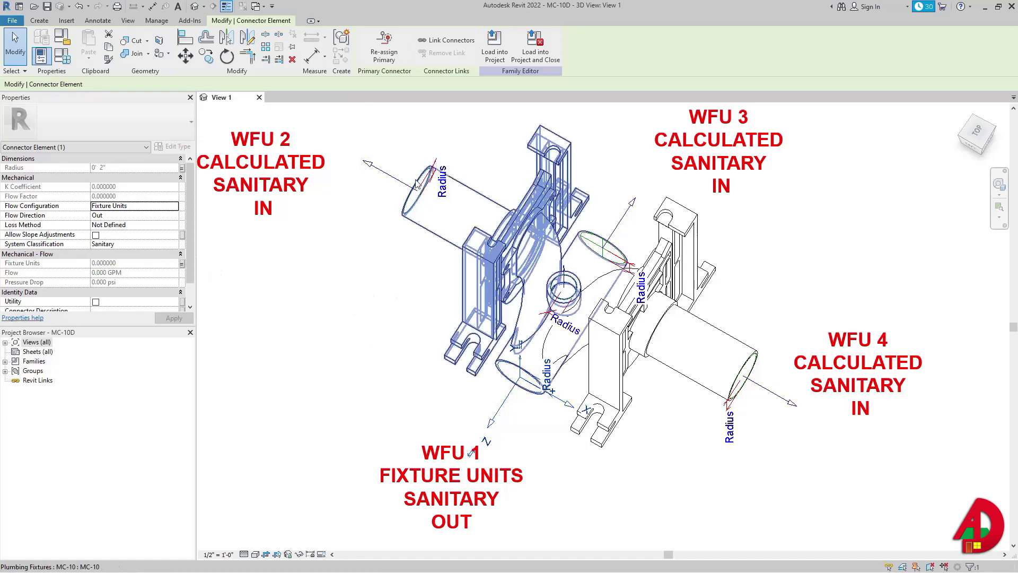
pyautogui.click(393, 184)
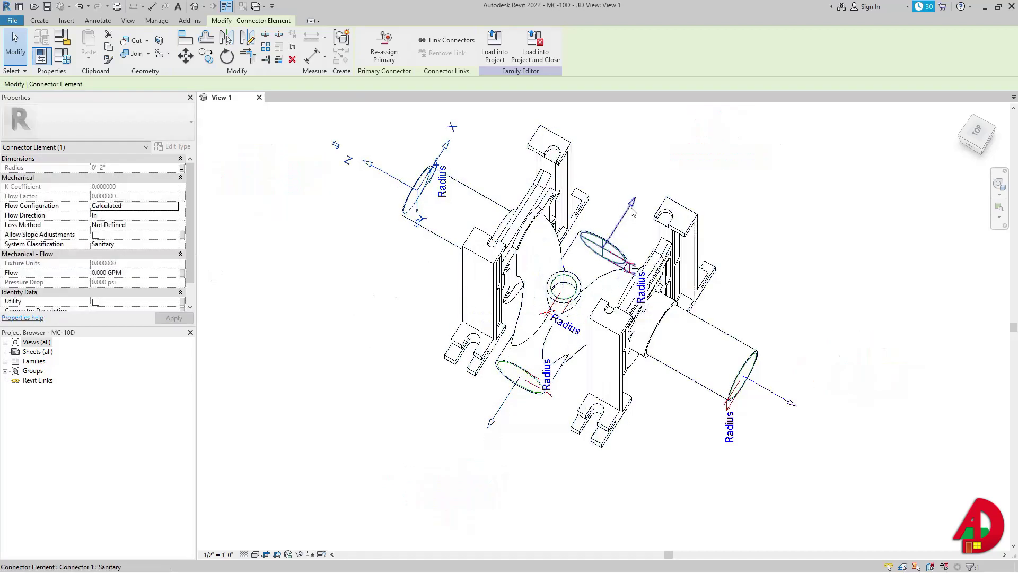
pyautogui.click(772, 395)
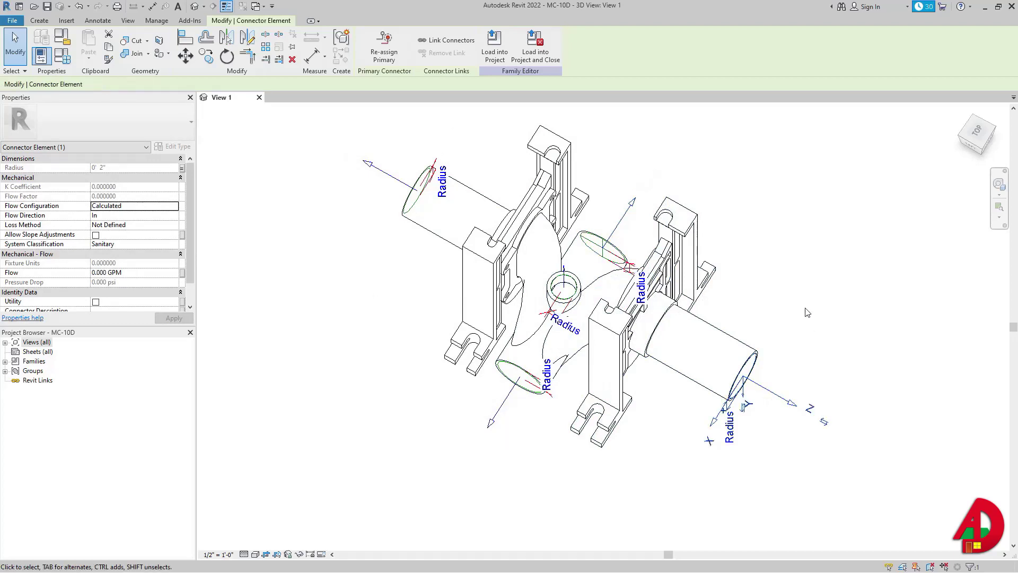
# Step: Create a new project from the English-Imperial template Plumbing-Default.rte
pyautogui.click(12, 21)
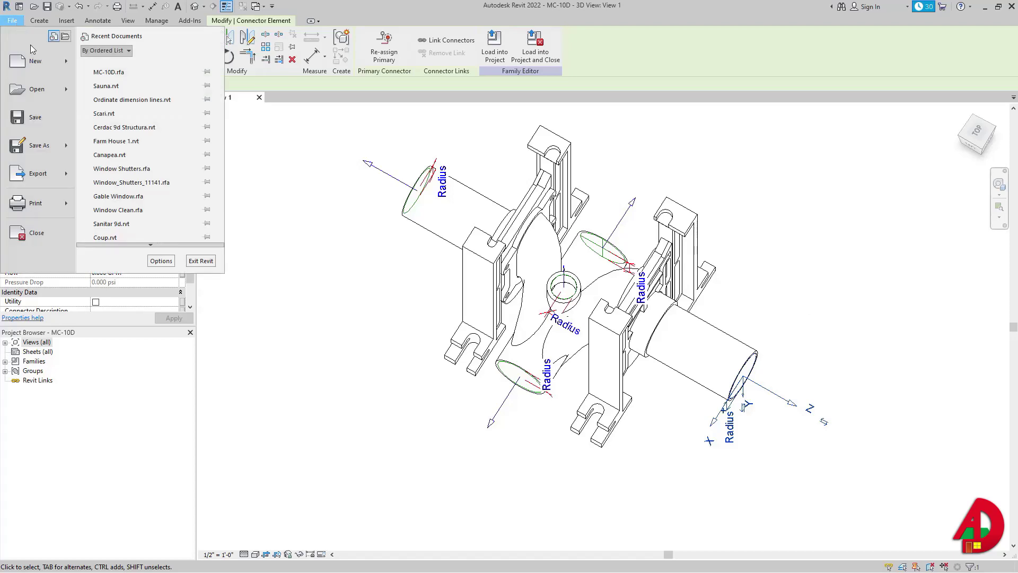
pyautogui.click(29, 58)
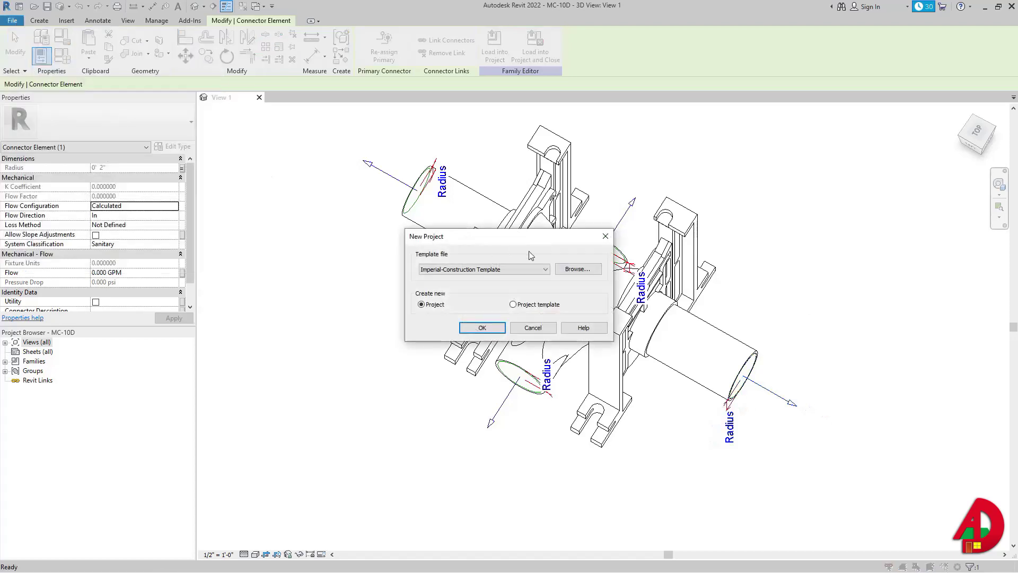
pyautogui.click(586, 274)
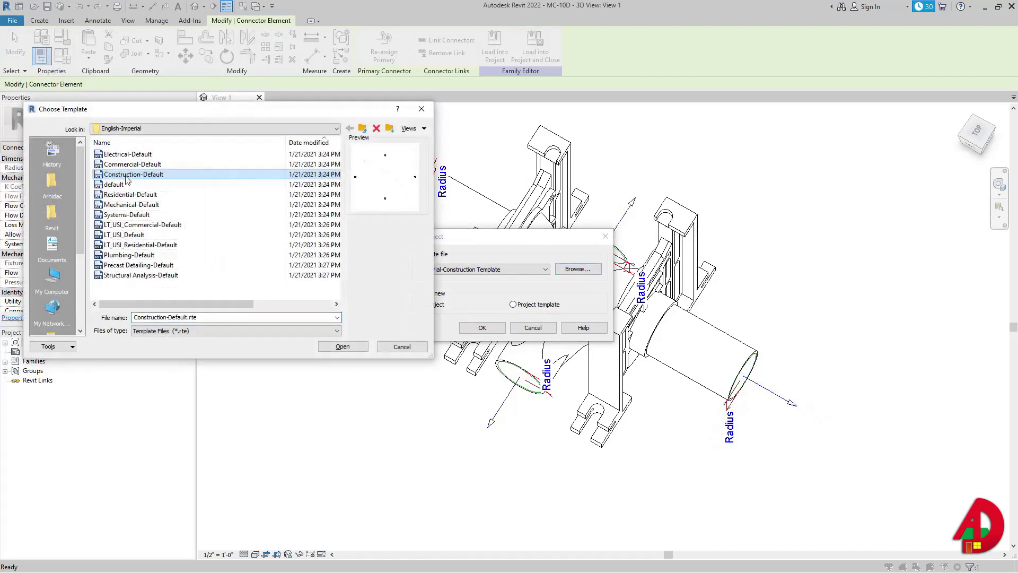
pyautogui.click(141, 256)
pyautogui.click(342, 347)
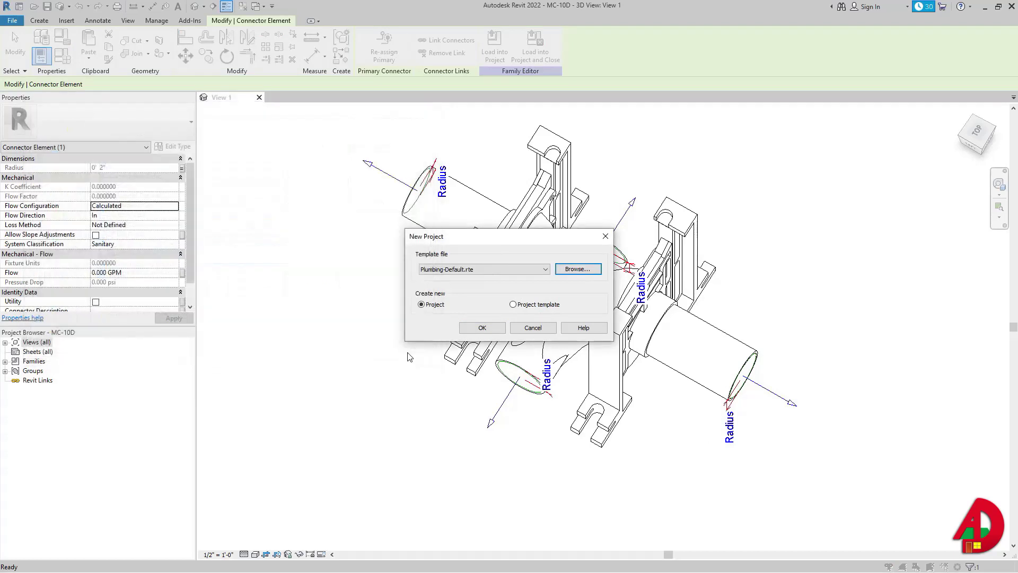
pyautogui.click(480, 327)
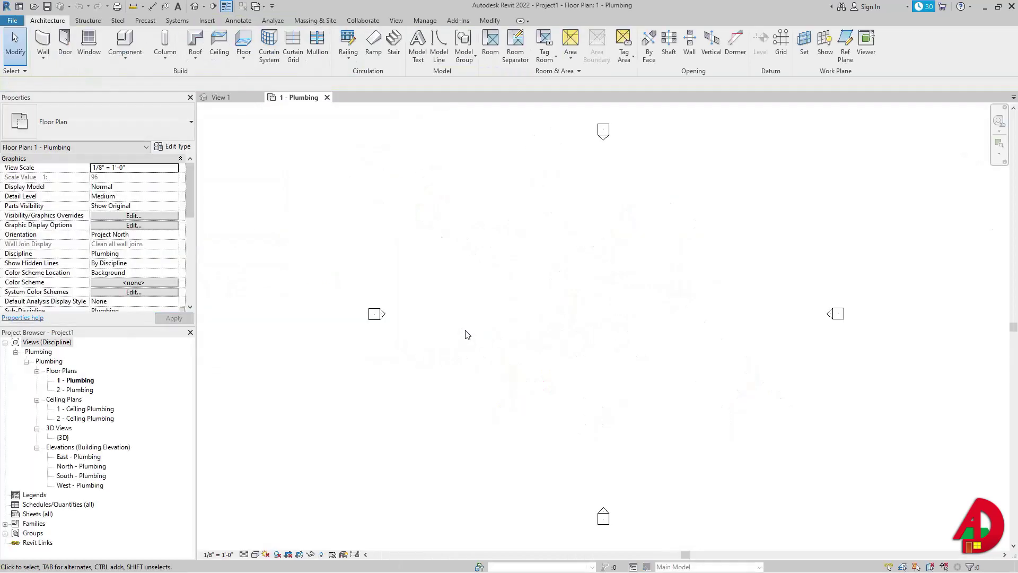
# Step: Load the MC-10D family into the new project and place one instance on the 1 - Plumbing floor plan
pyautogui.click(229, 99)
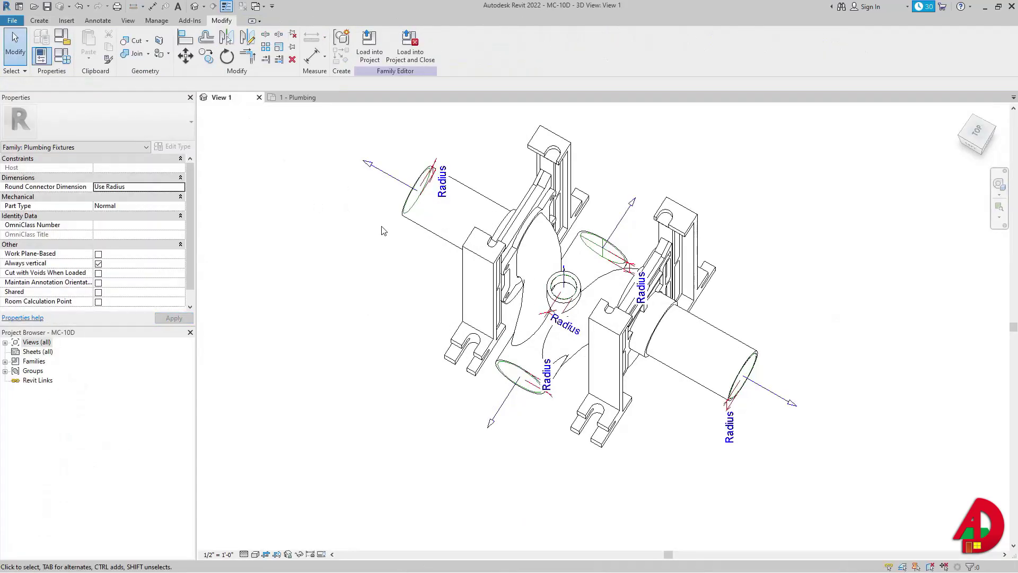
pyautogui.click(369, 56)
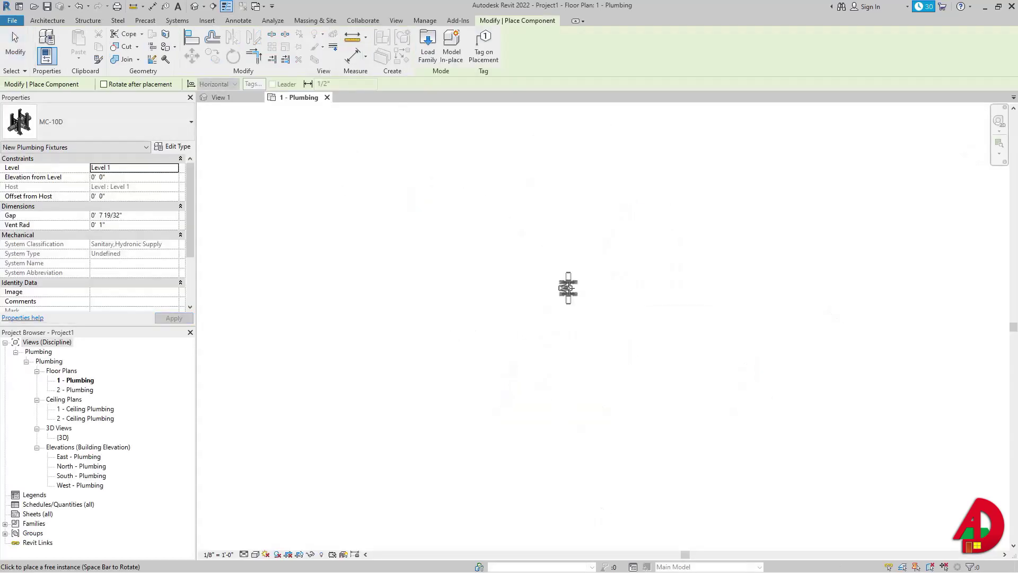
pyautogui.click(568, 288)
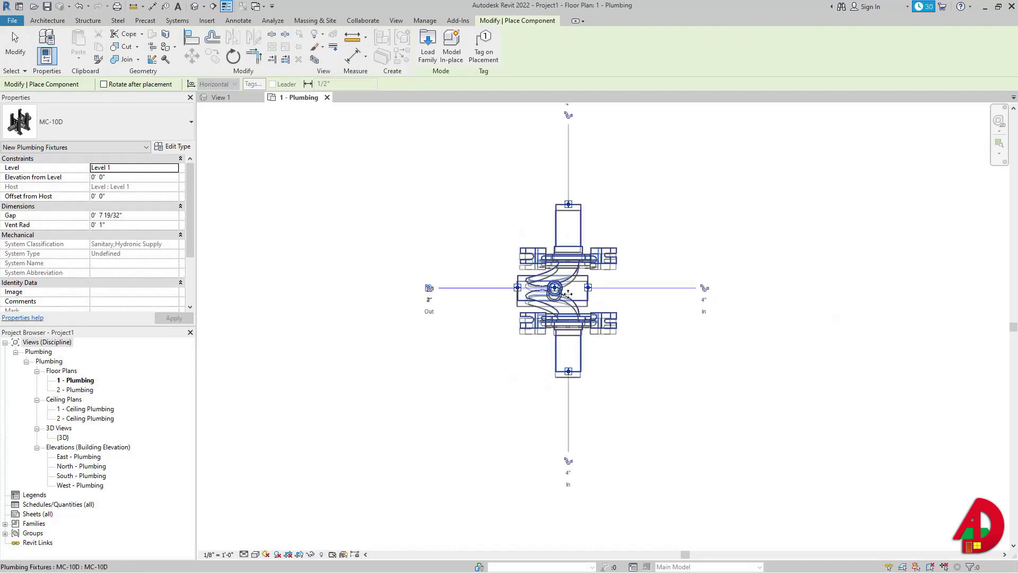
pyautogui.press('Escape')
pyautogui.press('Escape')
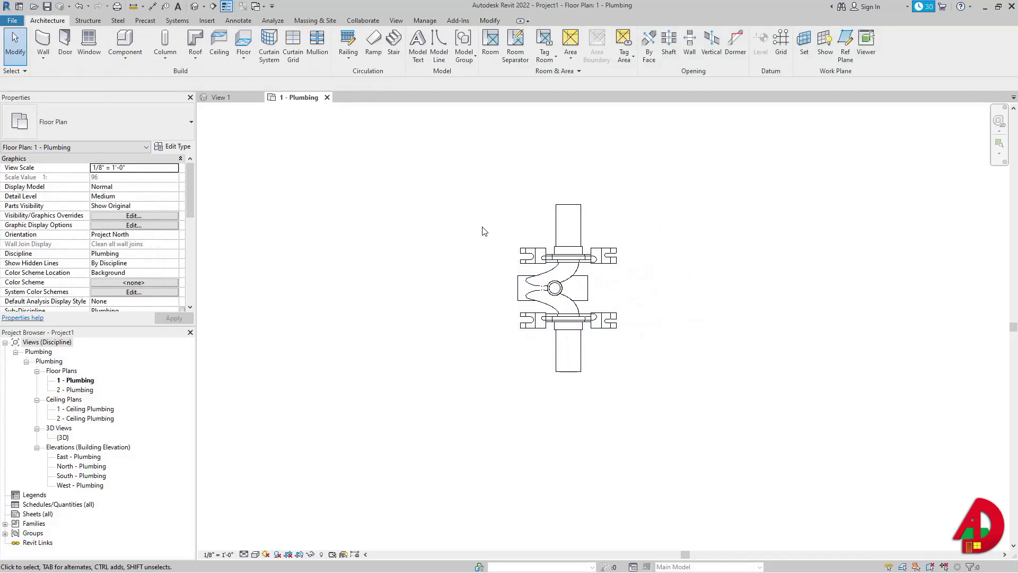
# Step: Search the project's plumbing fixture types for "wa" to examine the wall-mounted water closet options
pyautogui.press('p')
pyautogui.press('x')
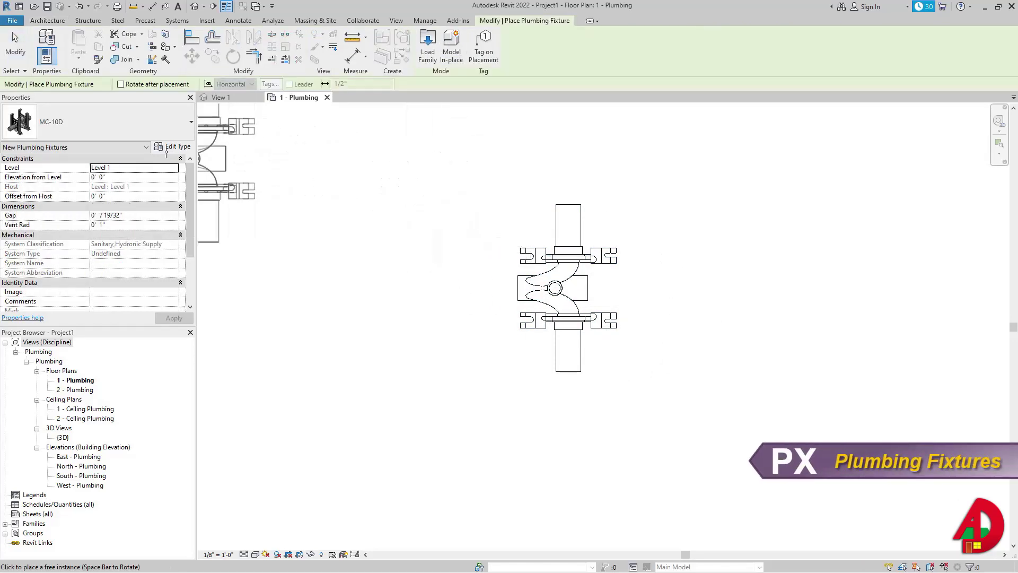
pyautogui.click(79, 126)
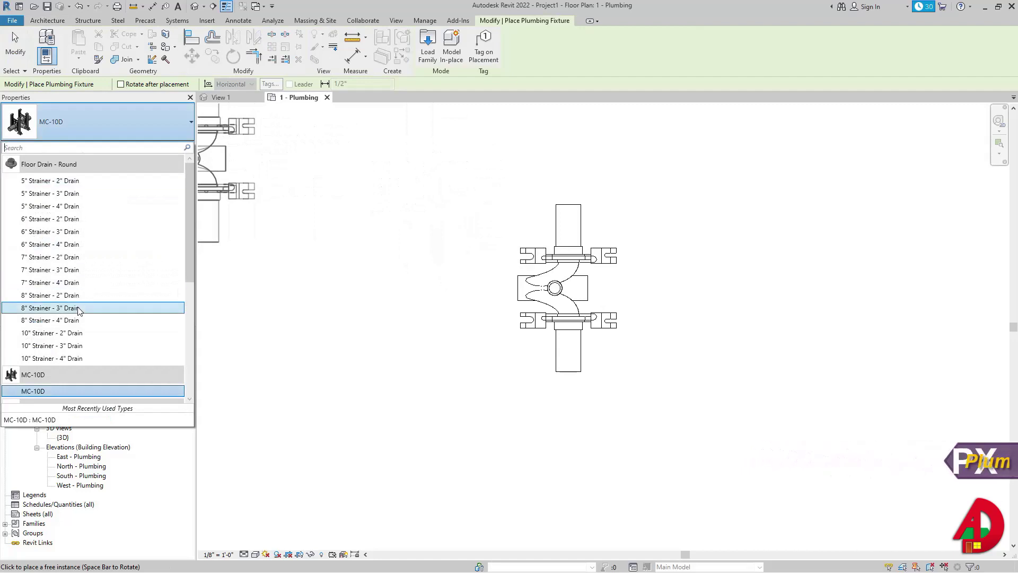
pyautogui.write('wa')
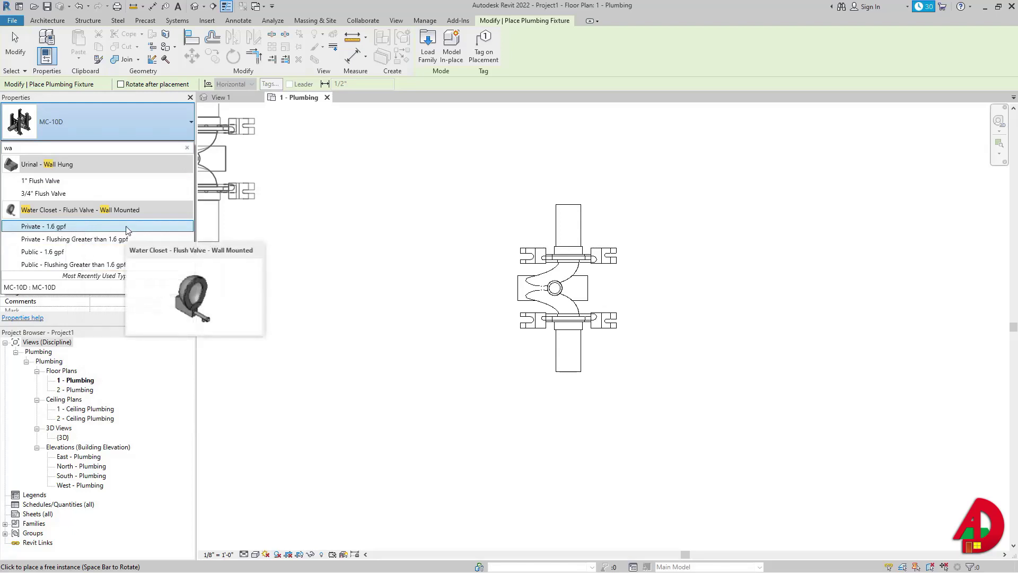
pyautogui.press('Escape')
pyautogui.press('Escape')
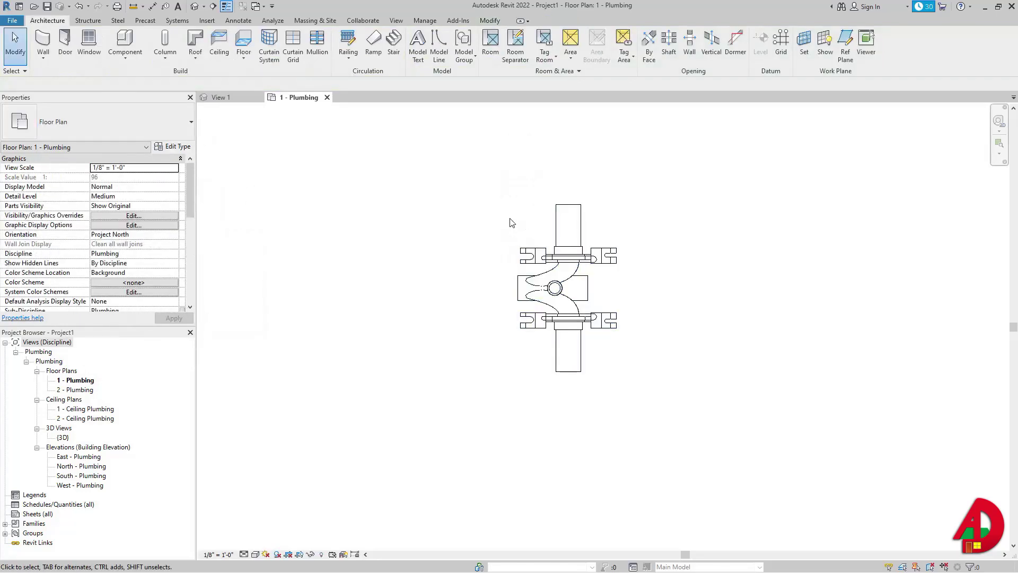
# Step: Draw two parallel horizontal reference planes on the floor plan, one above and one below the MC-10D fixture
pyautogui.press('r')
pyautogui.press('p')
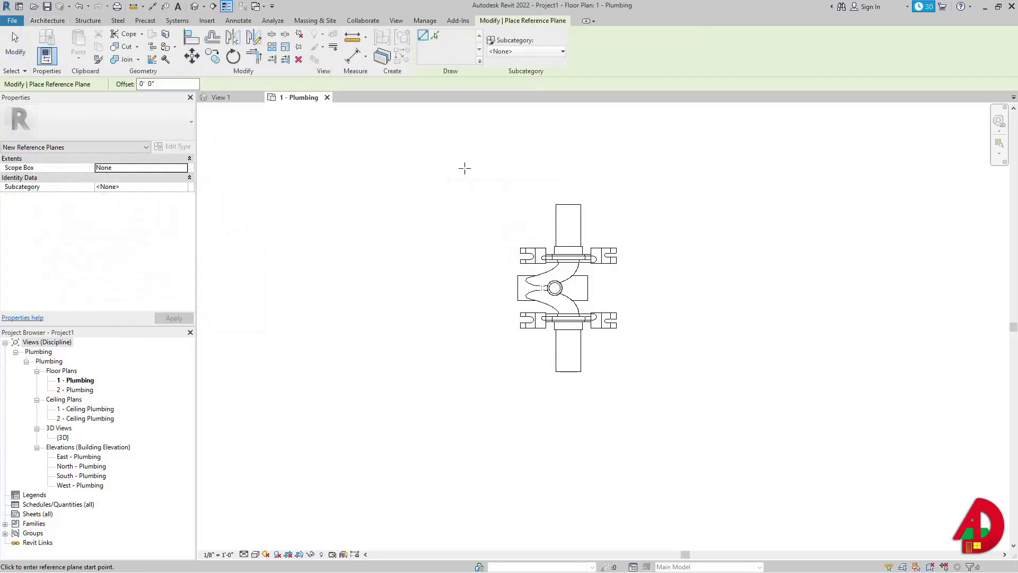
pyautogui.scroll(-2, 464, 168)
pyautogui.click(344, 204)
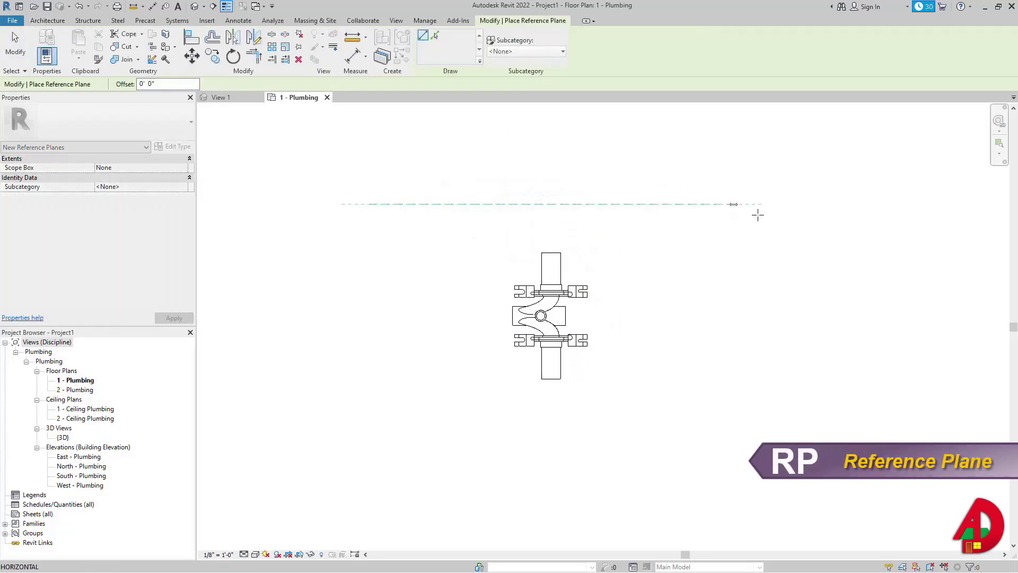
pyautogui.click(783, 205)
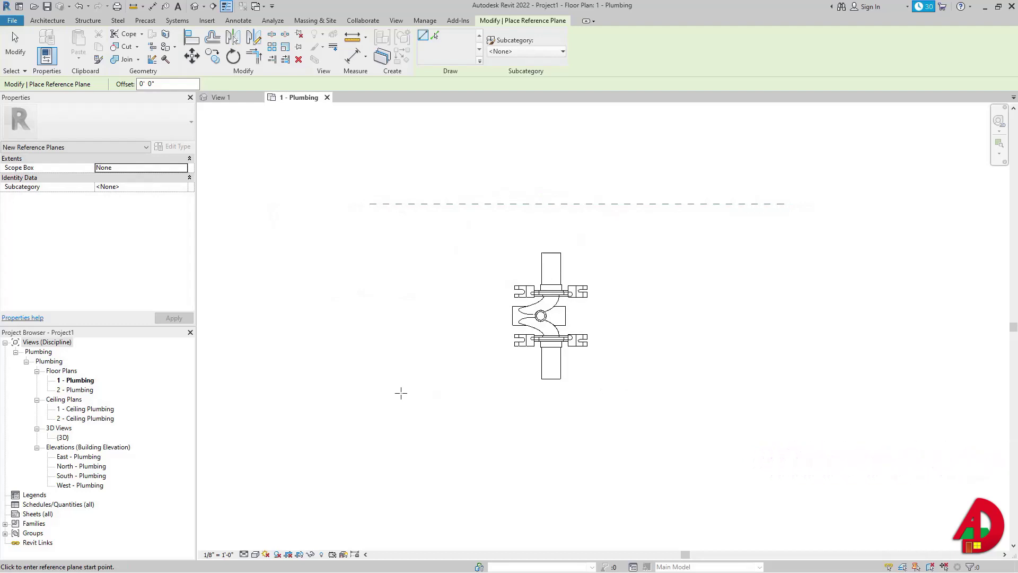
pyautogui.click(370, 421)
pyautogui.click(789, 421)
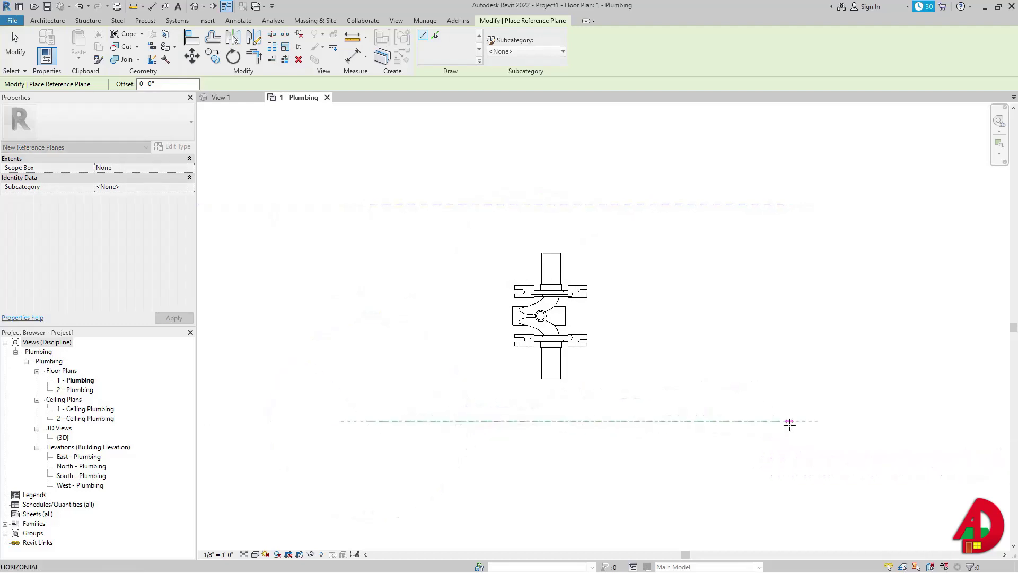
pyautogui.press('Escape')
pyautogui.press('Escape')
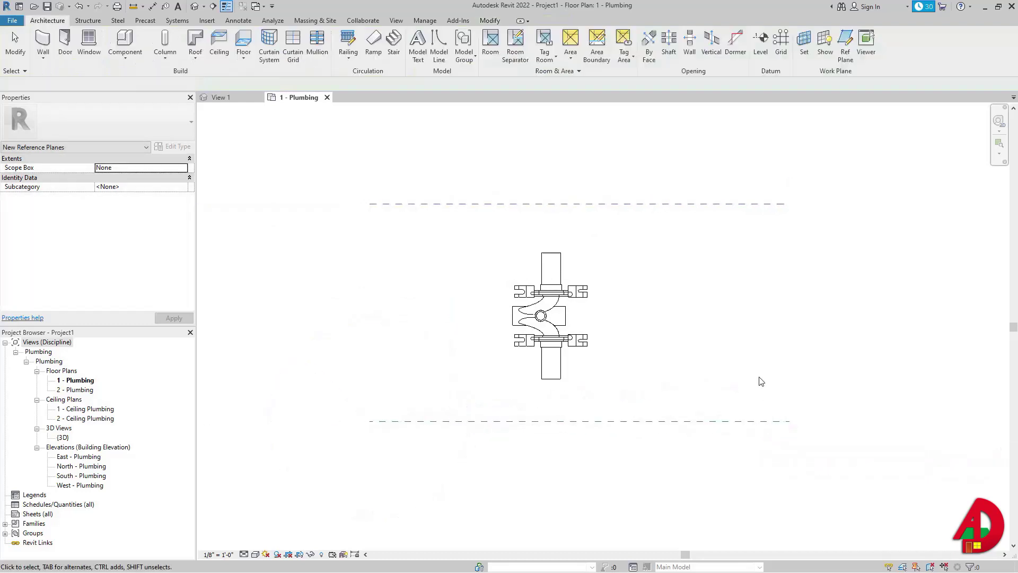
# Step: Place a Water Closet - Flush Valve - Wall Mounted, Private - 1.6 gpf, on the upper reference plane, roughly in line with the MC-10D
pyautogui.press('x')
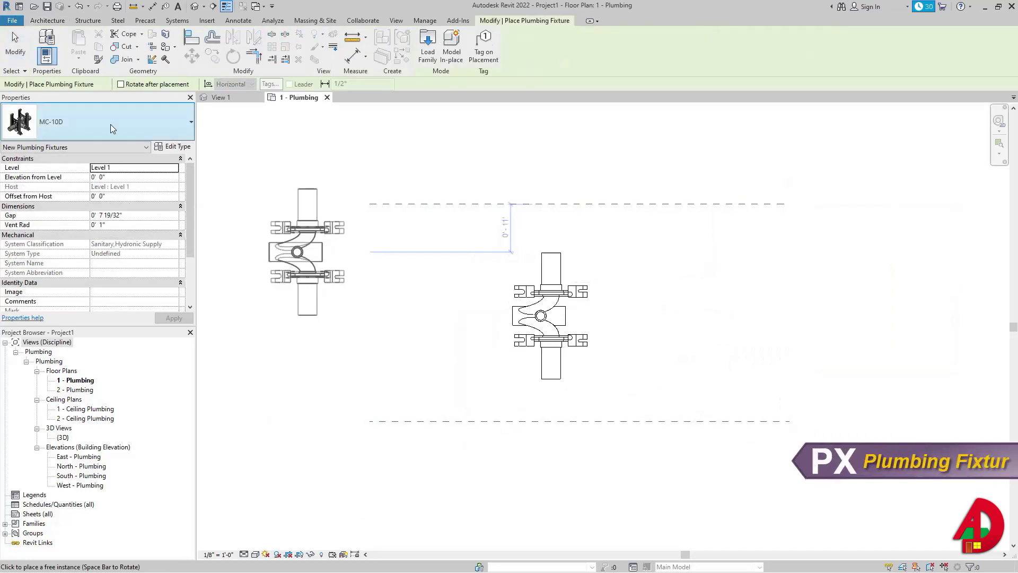
pyautogui.click(109, 123)
pyautogui.click(53, 148)
pyautogui.write('ater')
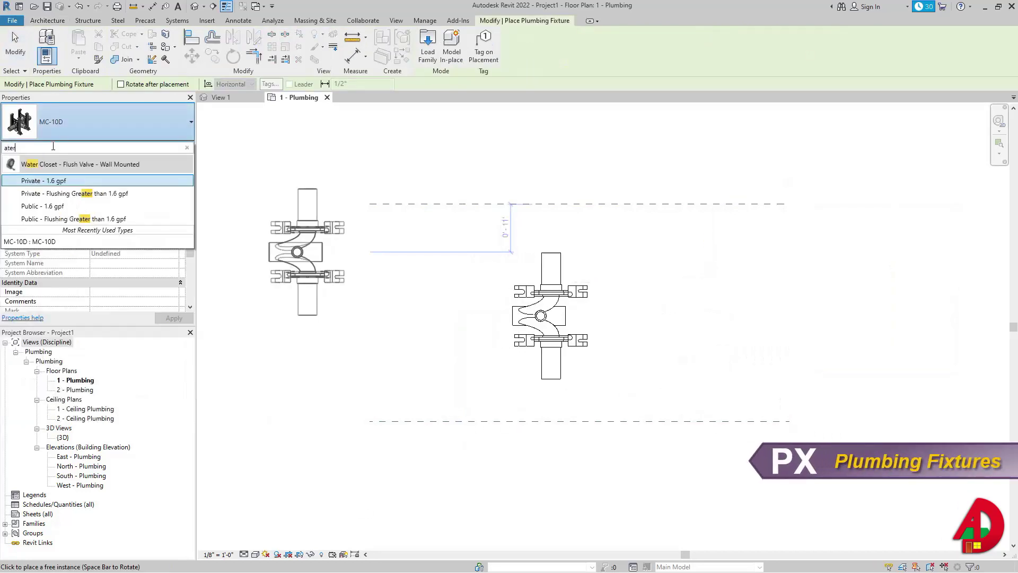
pyautogui.click(55, 182)
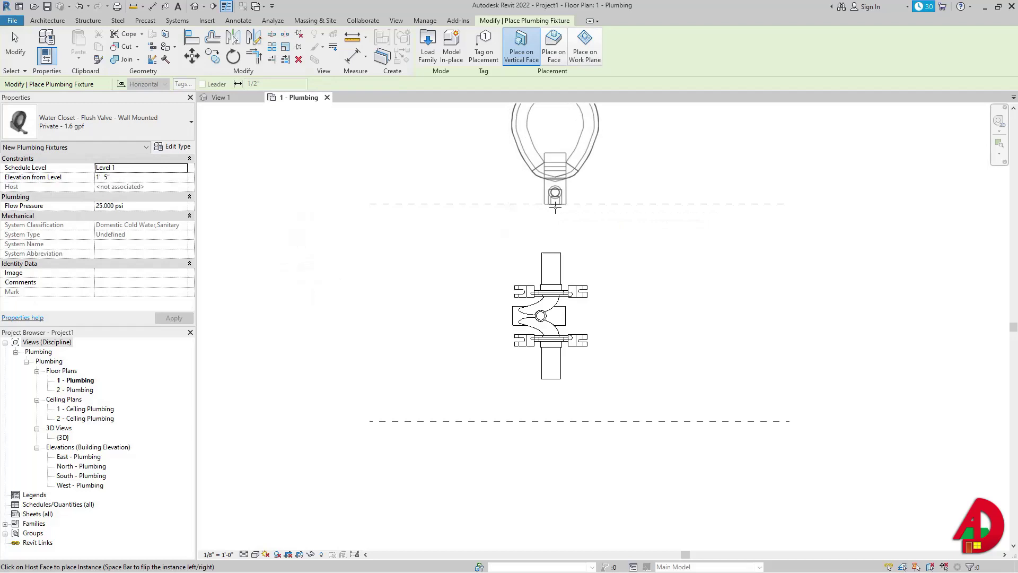
pyautogui.click(554, 206)
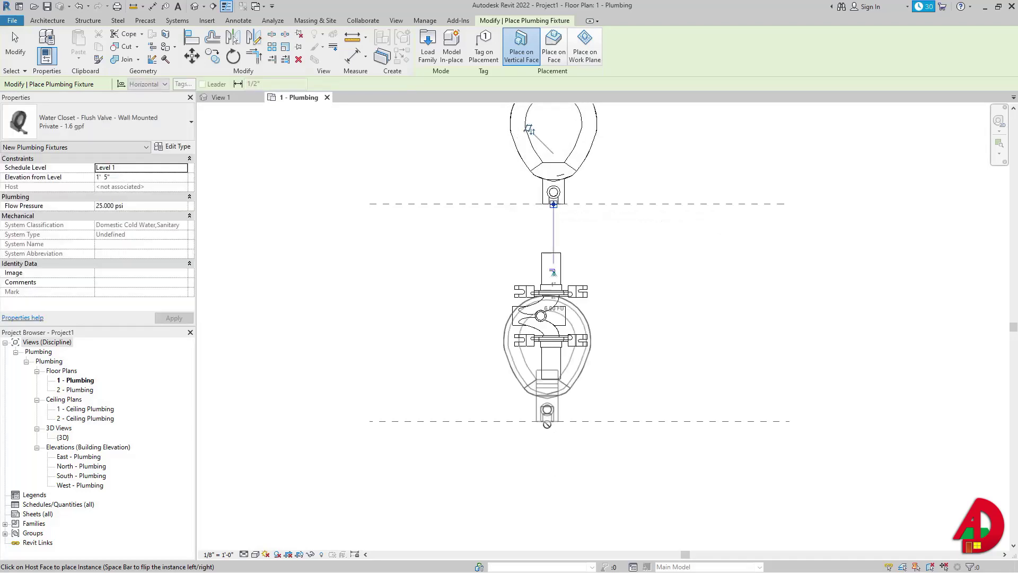
# Step: Place a second wall-mounted water closet of the same type on the lower reference plane, flipped to face away from the MC-10D
pyautogui.press('space')
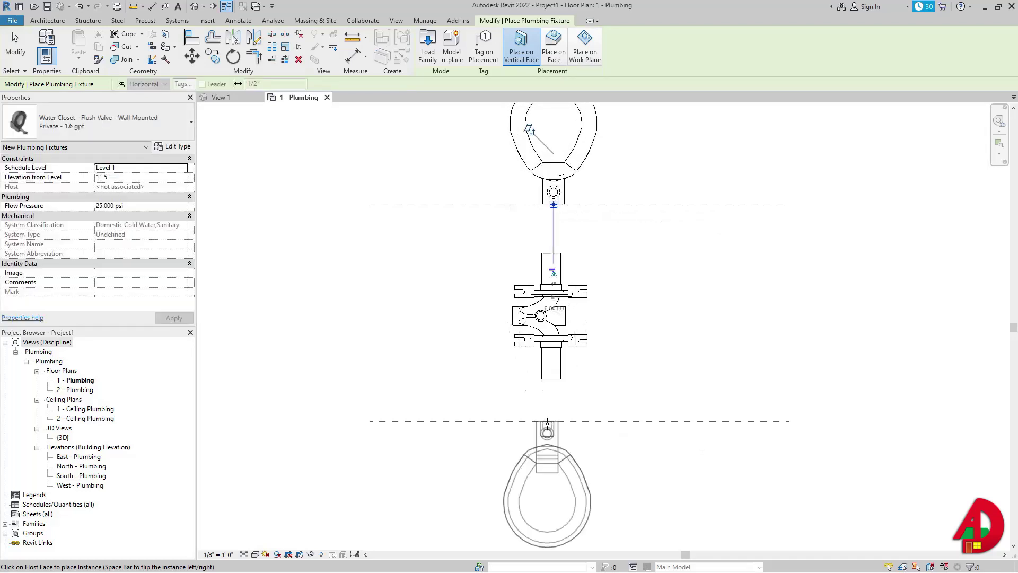
pyautogui.click(548, 422)
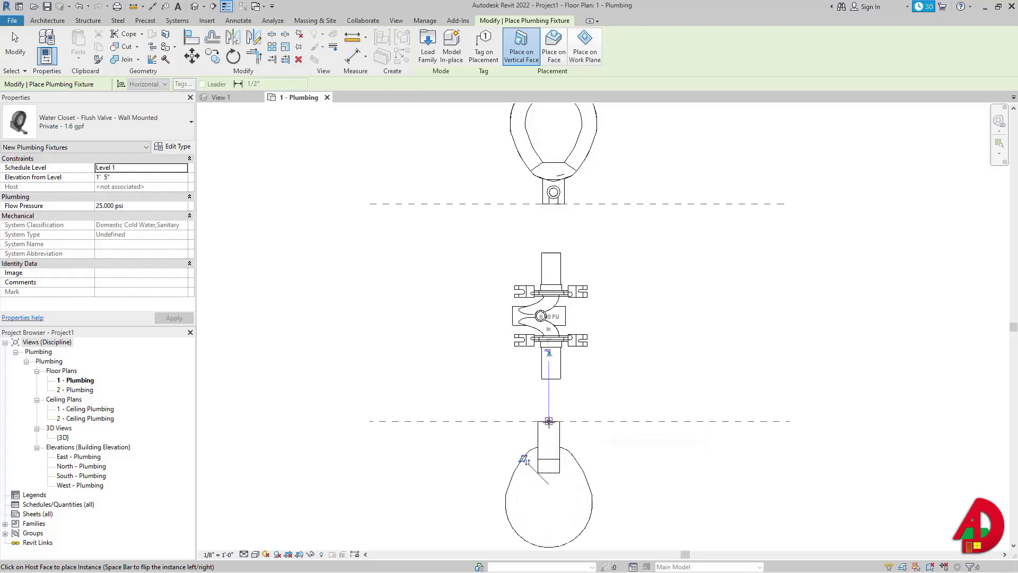
pyautogui.press('Escape')
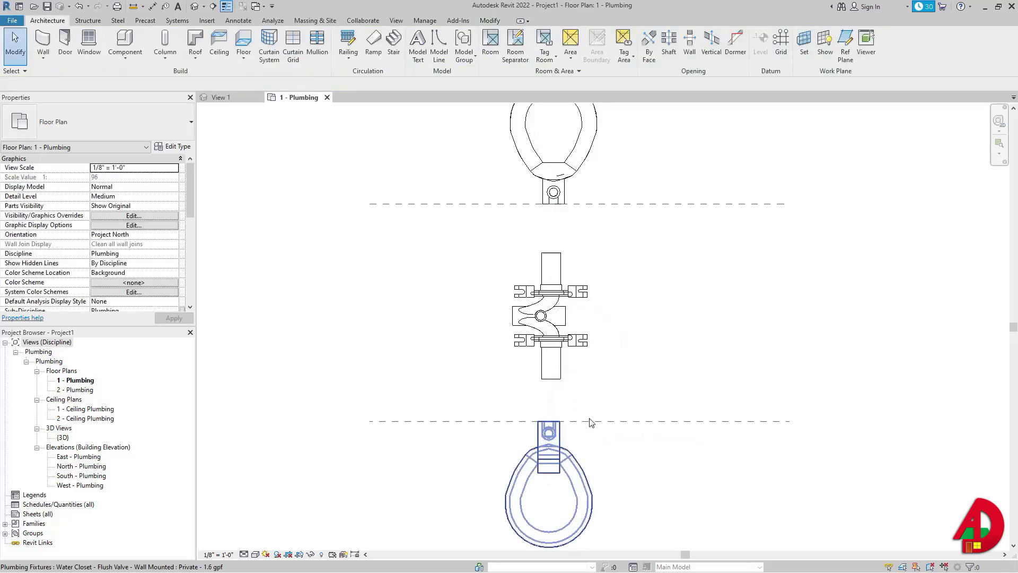
# Step: Align the centerlines of the lower and upper water closets with the MC-10D's left/right center reference
pyautogui.press('a')
pyautogui.press('l')
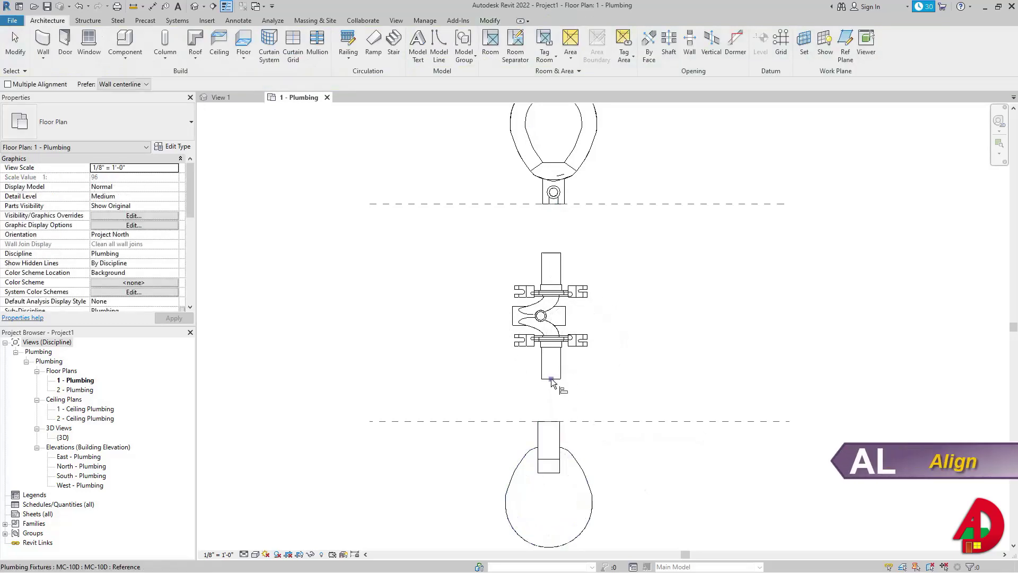
pyautogui.click(550, 363)
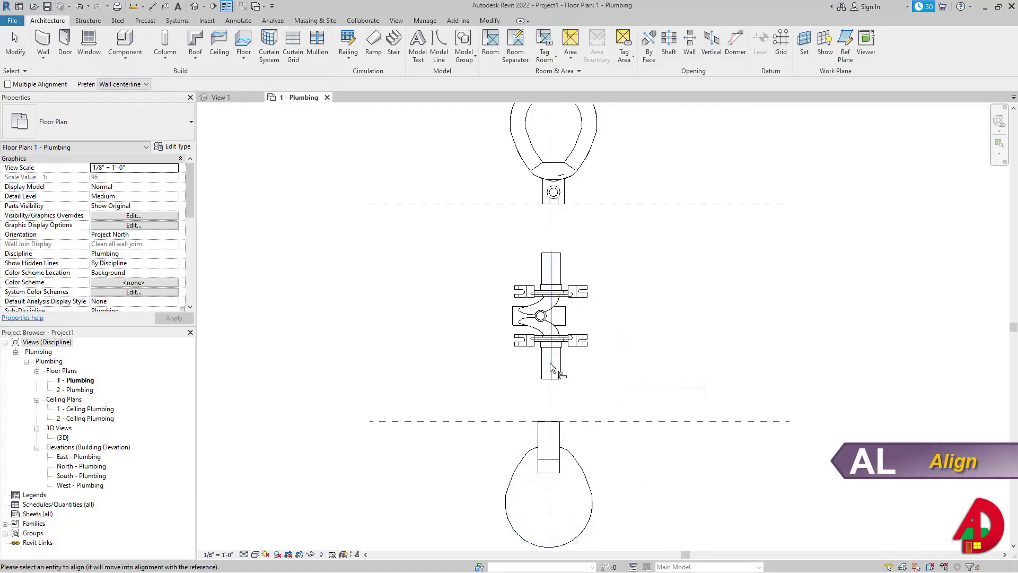
pyautogui.click(548, 431)
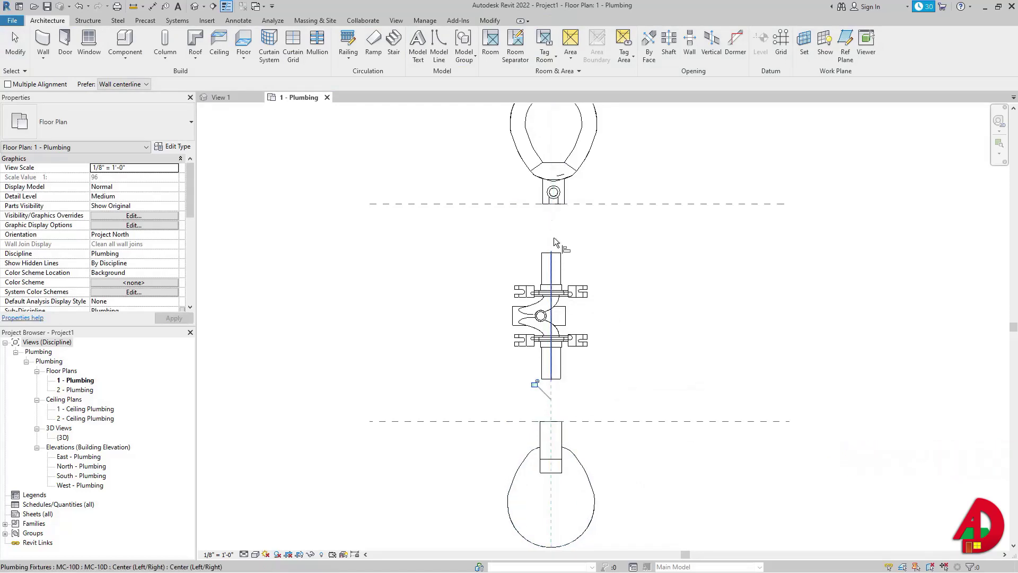
pyautogui.click(548, 281)
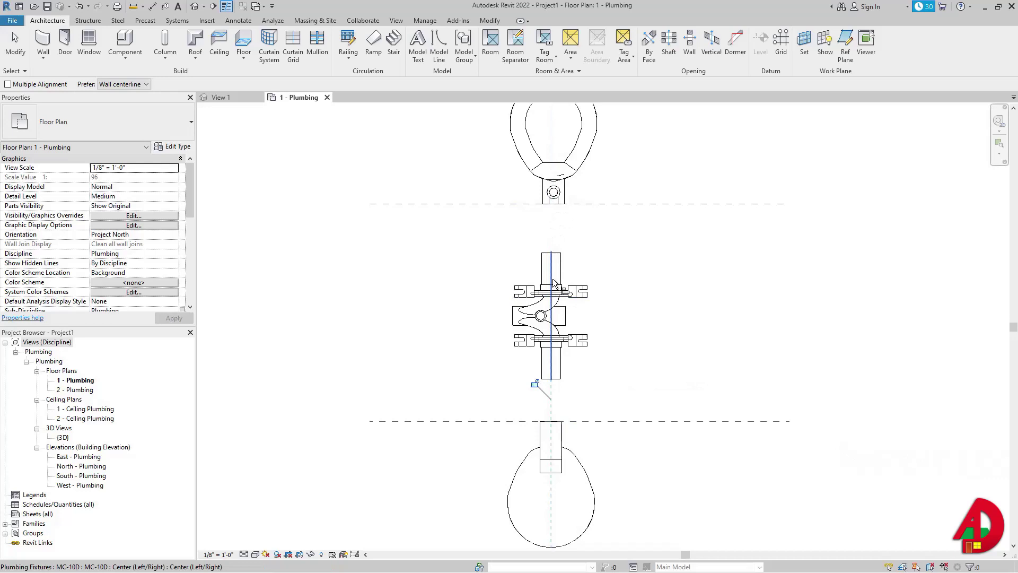
pyautogui.click(553, 194)
pyautogui.press('Escape')
pyautogui.press('Escape')
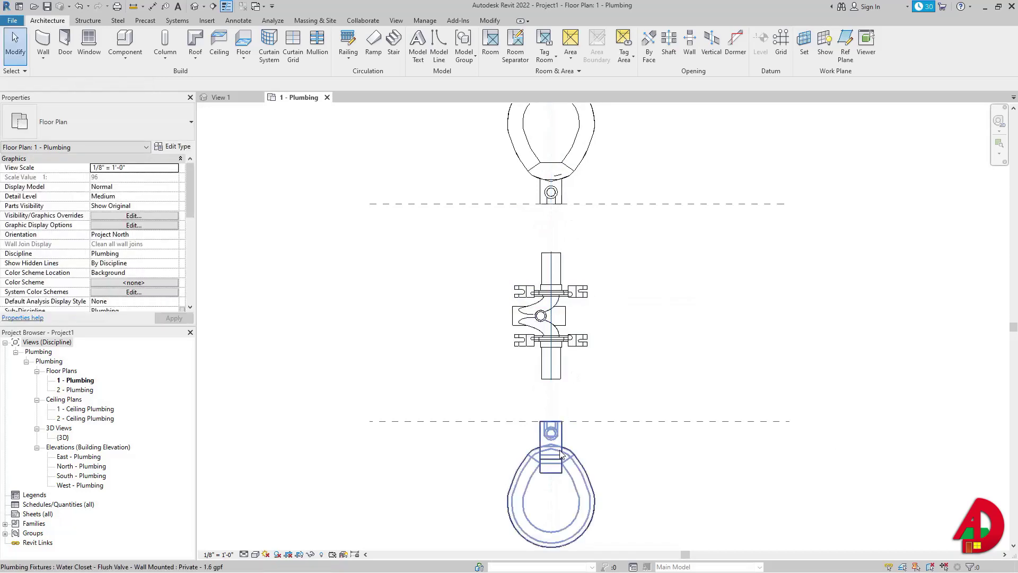
# Step: Examine the connectors of the lower water closet and the MC-10D on the floor plan
pyautogui.click(573, 455)
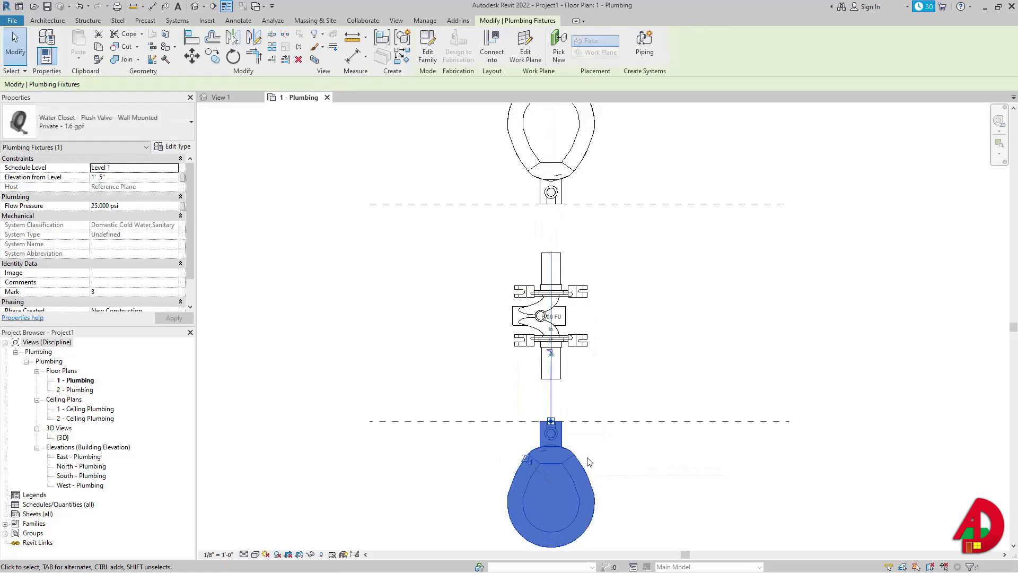
pyautogui.click(606, 466)
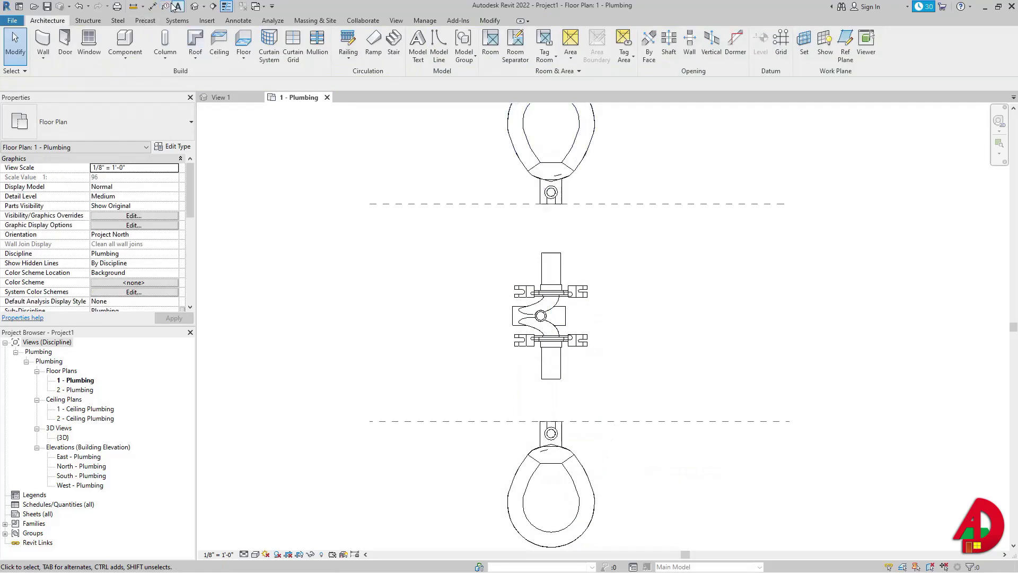
pyautogui.click(552, 384)
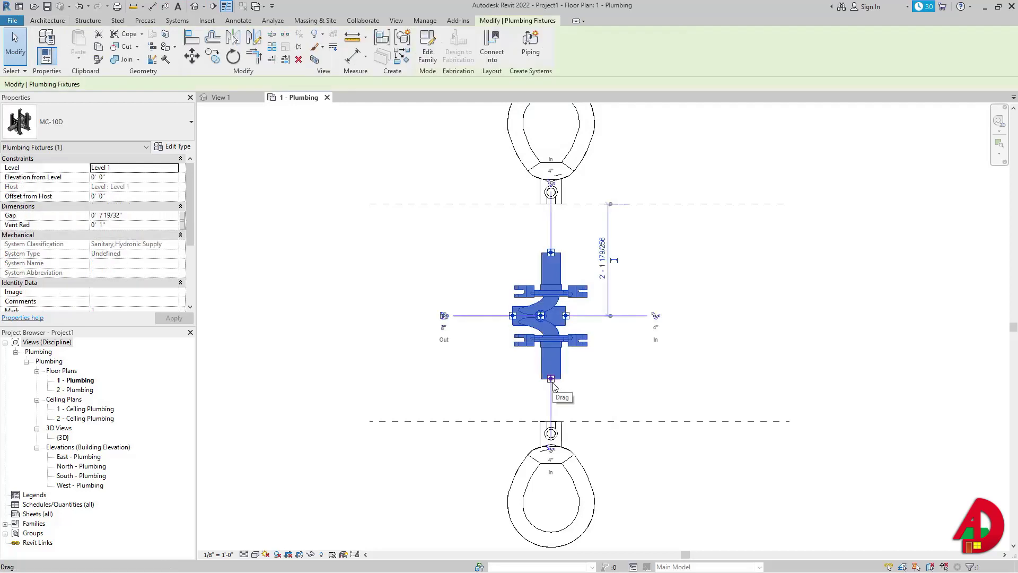
pyautogui.click(560, 446)
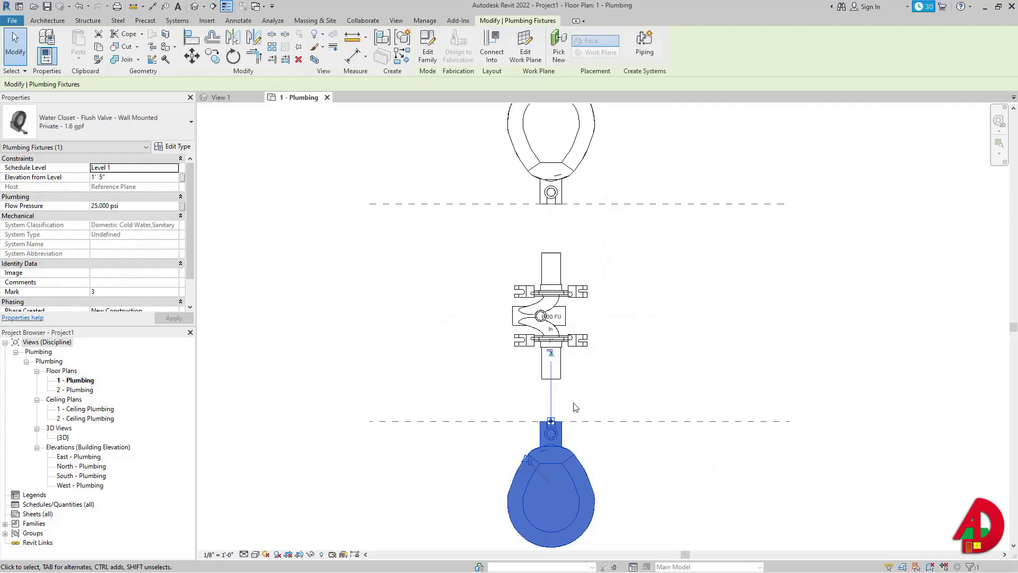
# Step: Draw a vertical section line to the right of the fixtures, looking toward them across both water closets, and open the section view
pyautogui.click(212, 6)
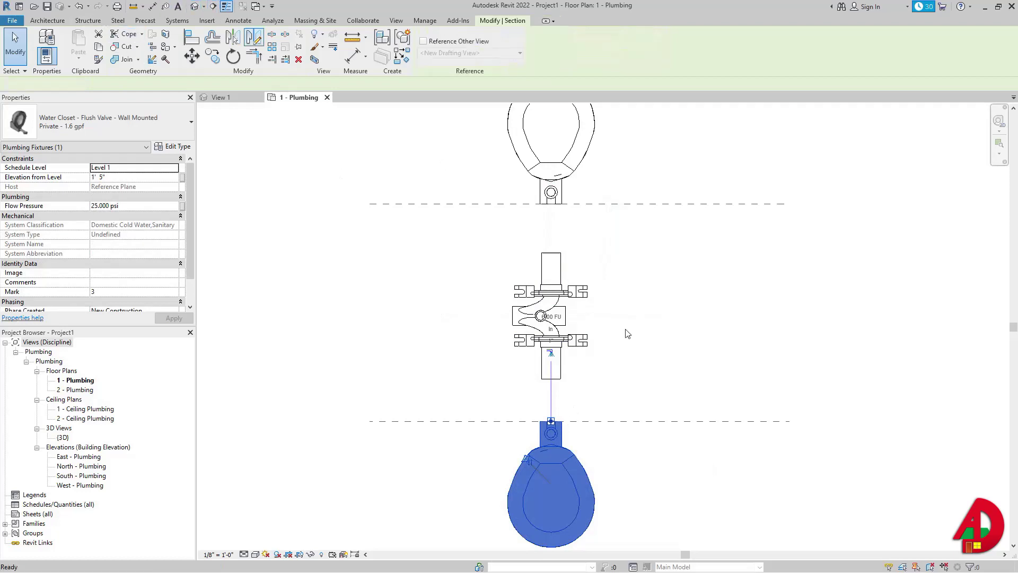
pyautogui.click(644, 537)
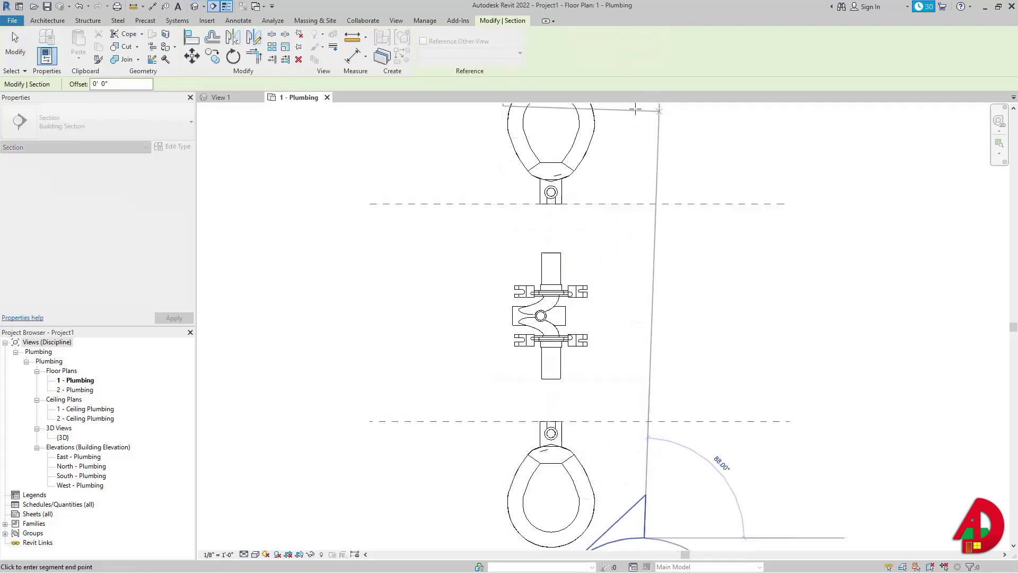
pyautogui.click(644, 123)
pyautogui.scroll(-2, 647, 128)
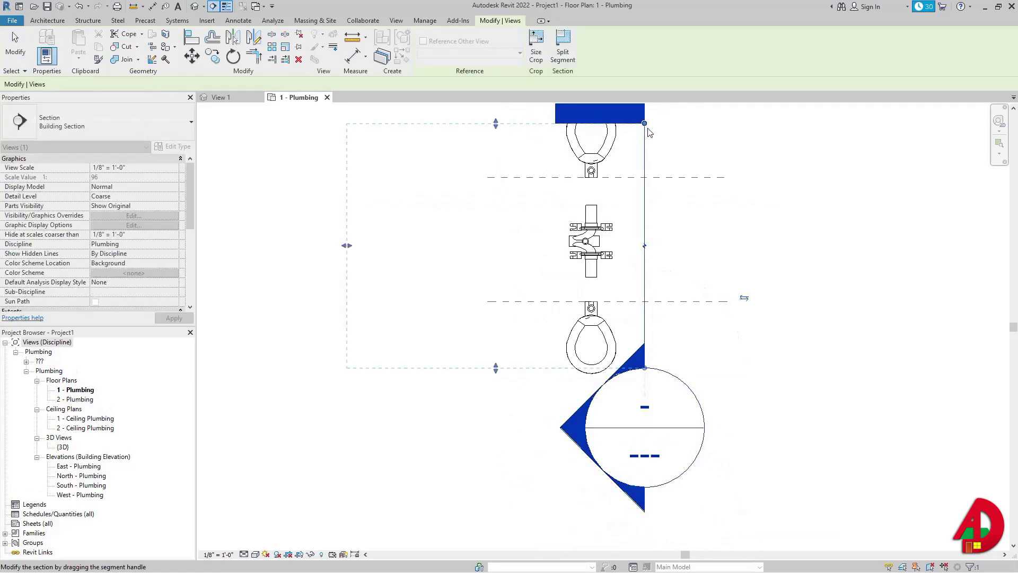
pyautogui.rightClick(645, 197)
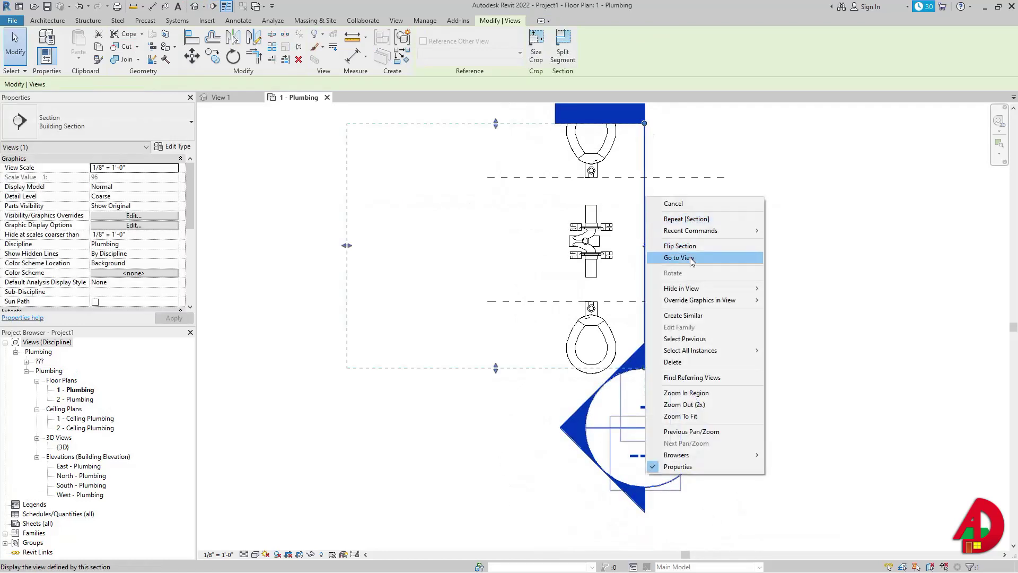
pyautogui.click(689, 257)
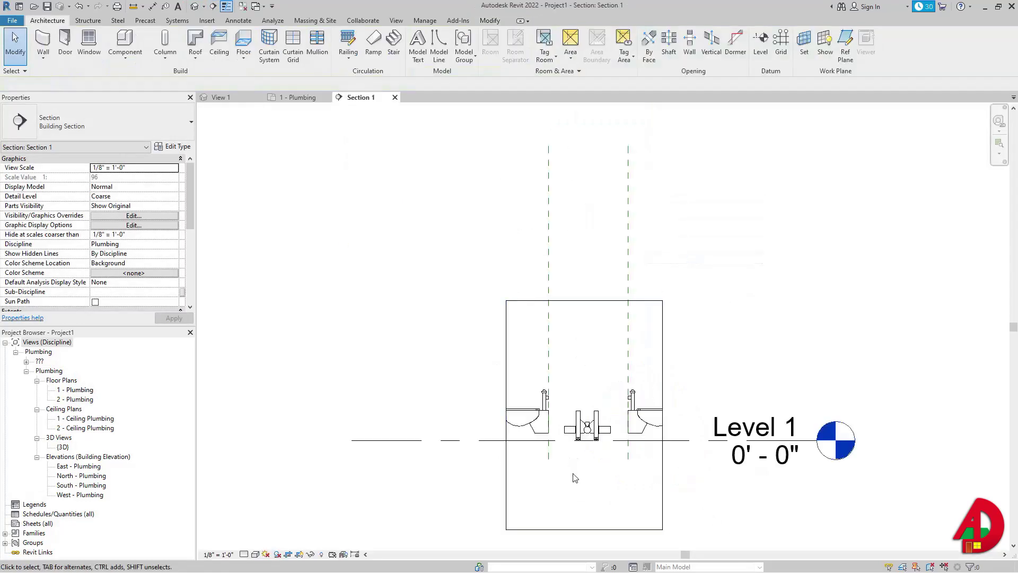
# Step: Align the right-hand water closet's waste connection with the height of the MC-10D's right pipe center in the section view
pyautogui.scroll(3, 575, 477)
pyautogui.click(610, 425)
pyautogui.scroll(3, 615, 427)
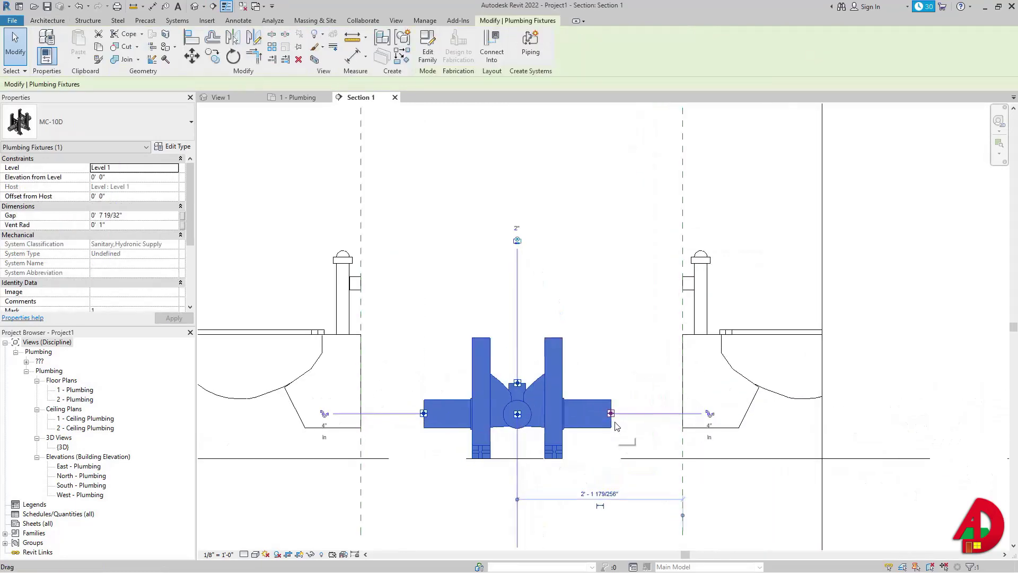
pyautogui.scroll(1, 613, 421)
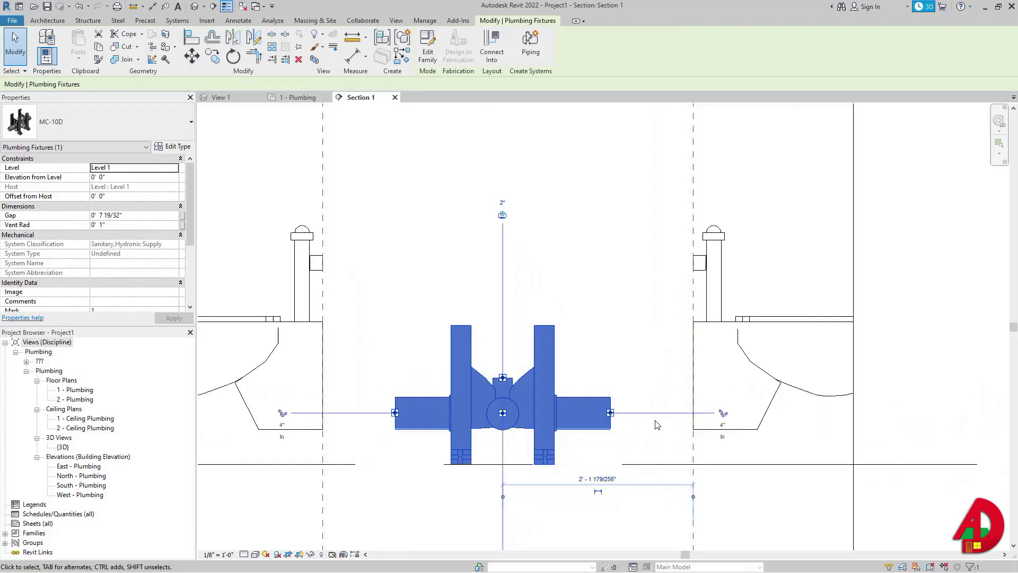
pyautogui.press('a')
pyautogui.press('l')
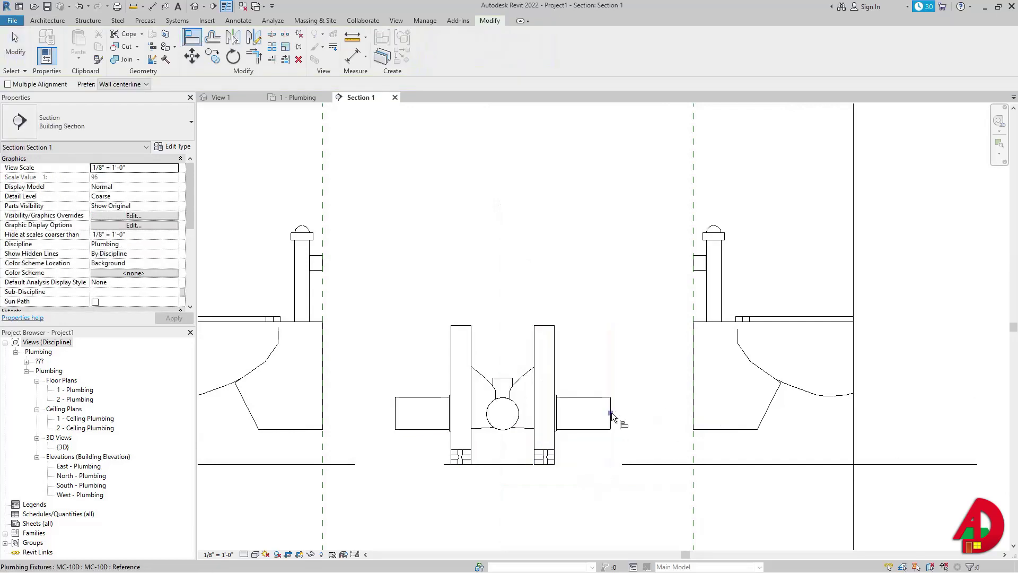
pyautogui.click(612, 412)
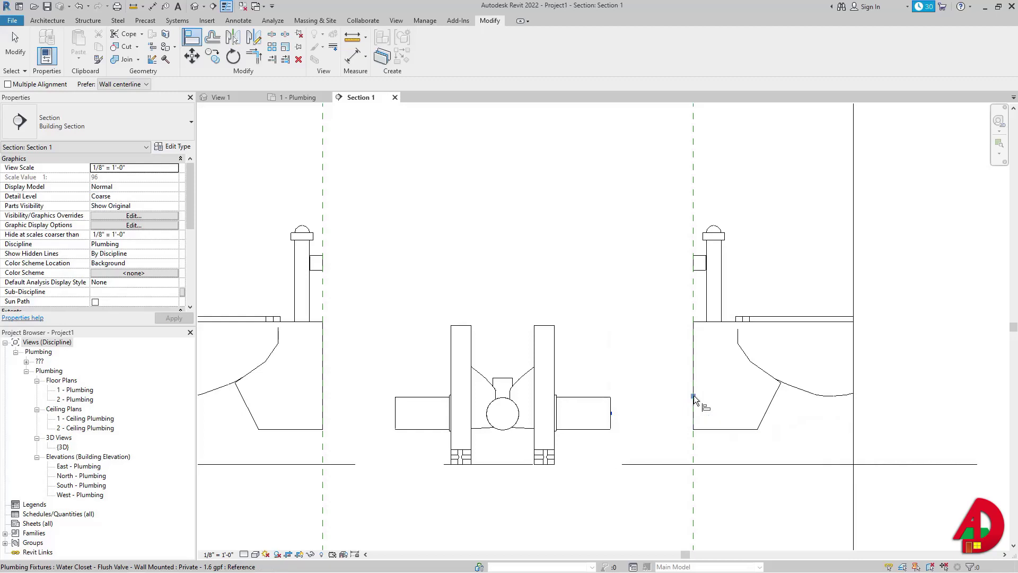
pyautogui.scroll(-2, 657, 406)
pyautogui.moveTo(657, 406); pyautogui.dragTo(749, 404, button='middle')
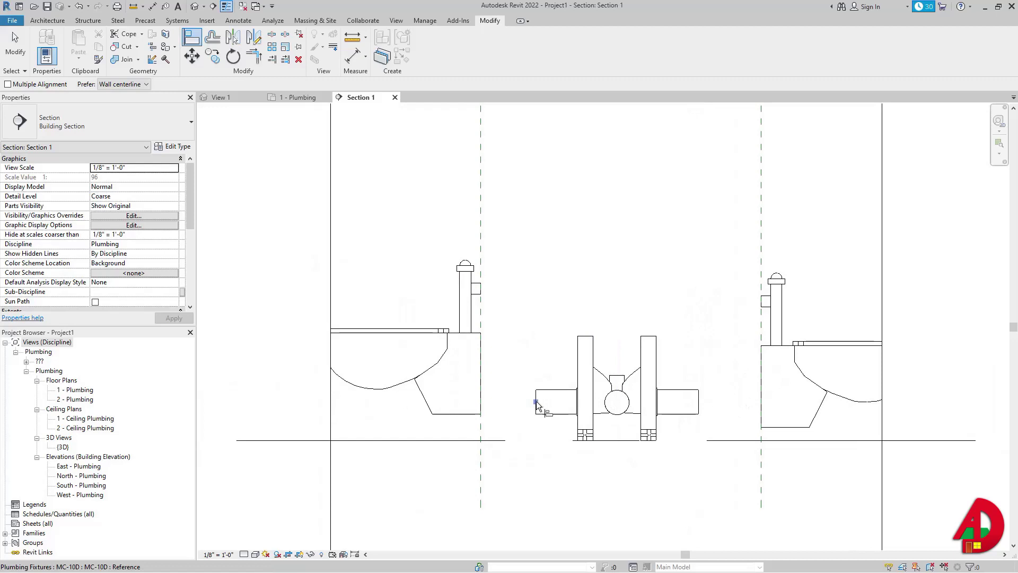
# Step: Align the left-hand water closet's waste connection with the MC-10D's left pipe center and return to the 1 - Plumbing floor plan
pyautogui.click(537, 403)
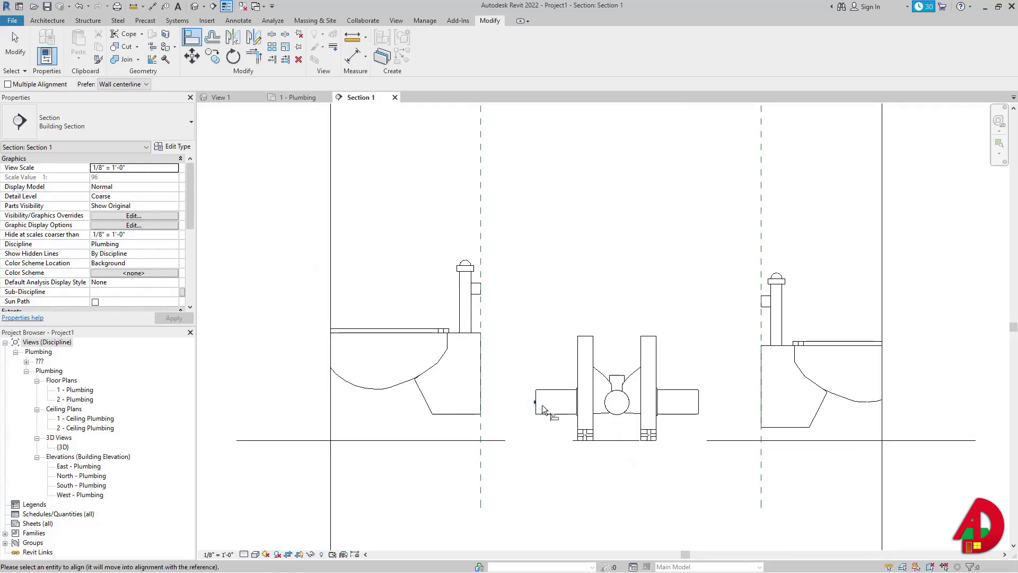
pyautogui.click(485, 389)
pyautogui.press('Escape')
pyautogui.press('Escape')
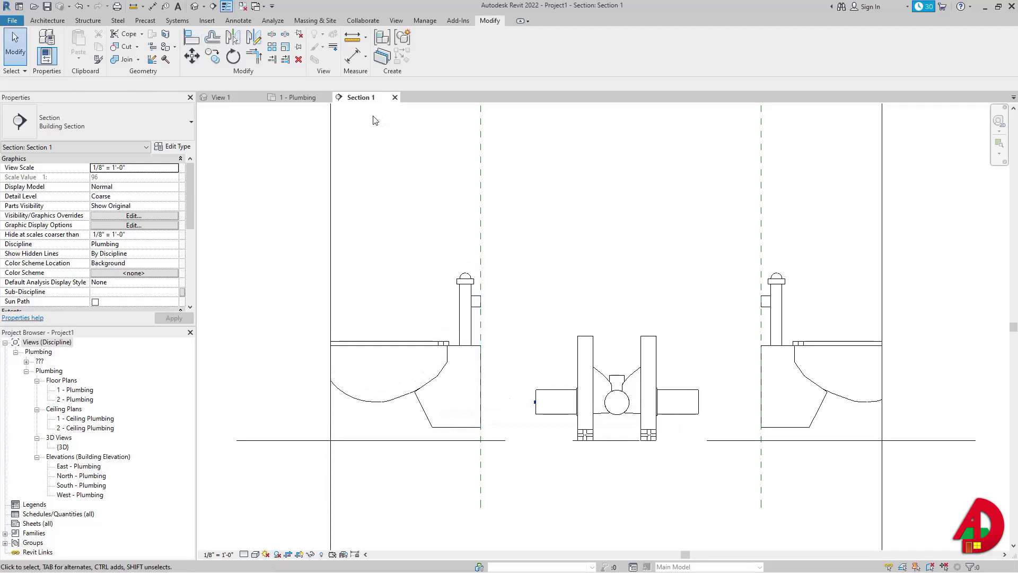
pyautogui.click(282, 99)
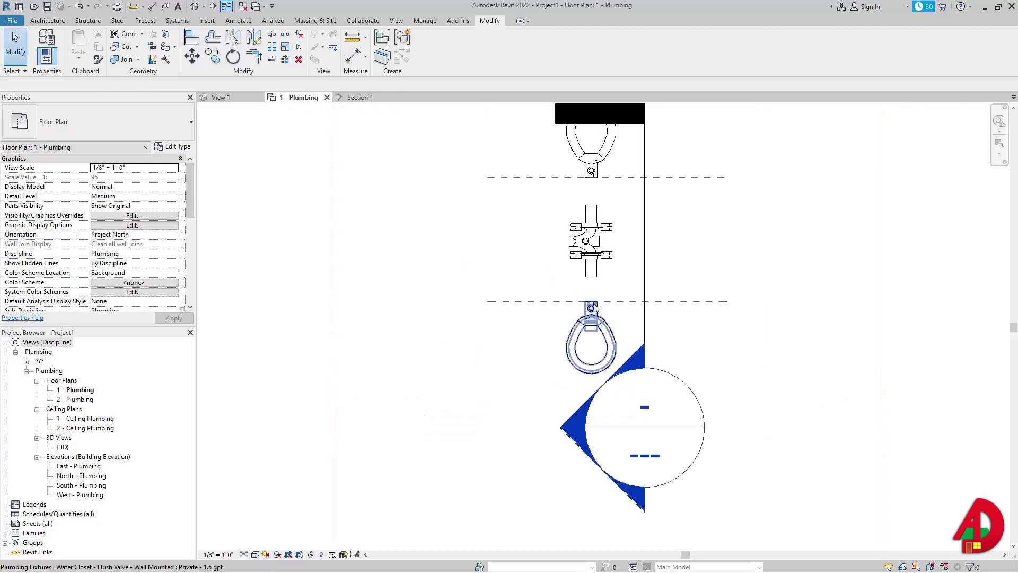
pyautogui.moveTo(587, 281); pyautogui.dragTo(544, 376, button='middle')
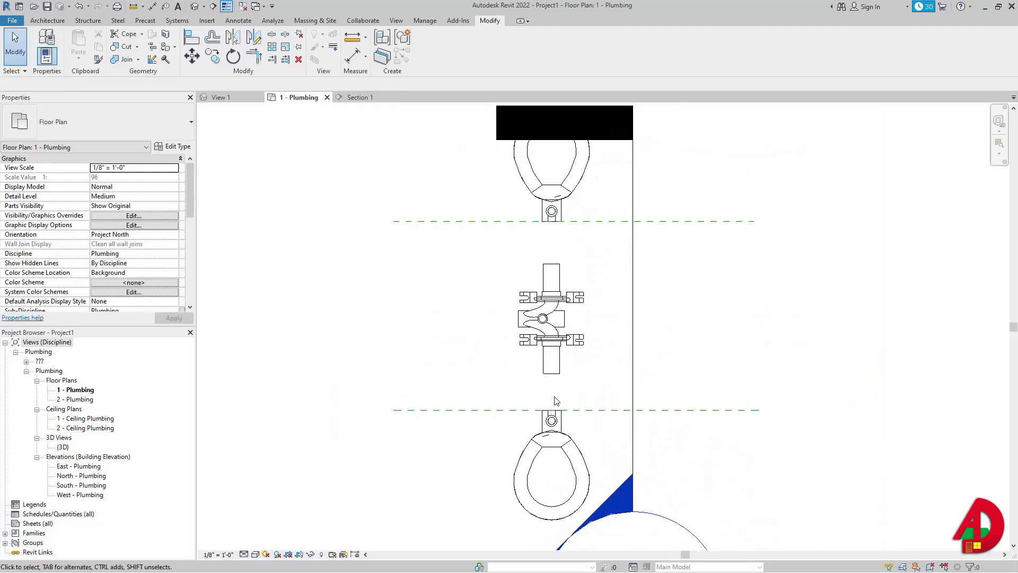
# Step: Extend the upper end of the section line past the upper water closet so its head clears the fixture
pyautogui.scroll(-2, 674, 458)
pyautogui.click(633, 175)
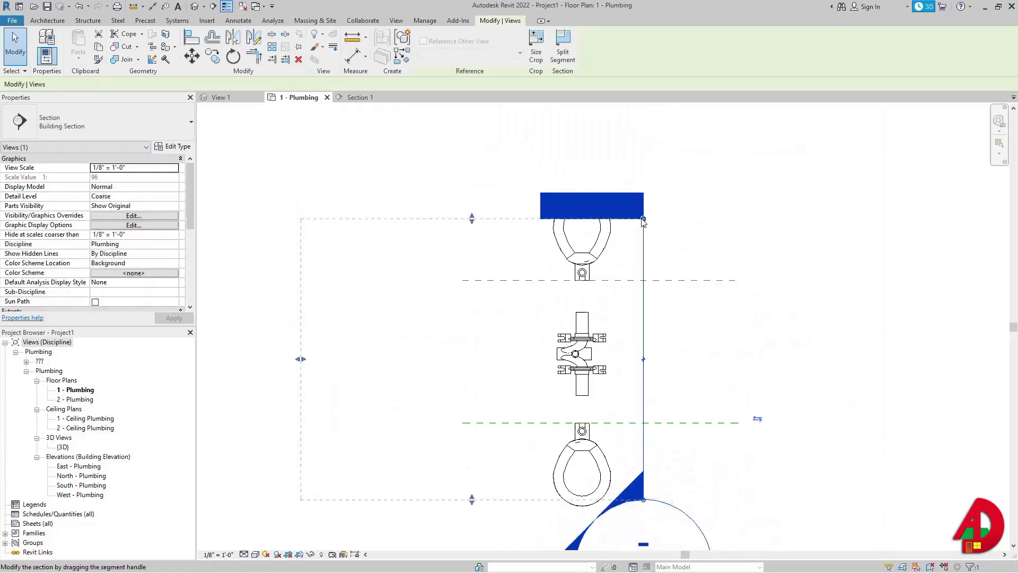
pyautogui.moveTo(639, 451); pyautogui.dragTo(637, 289, button='middle')
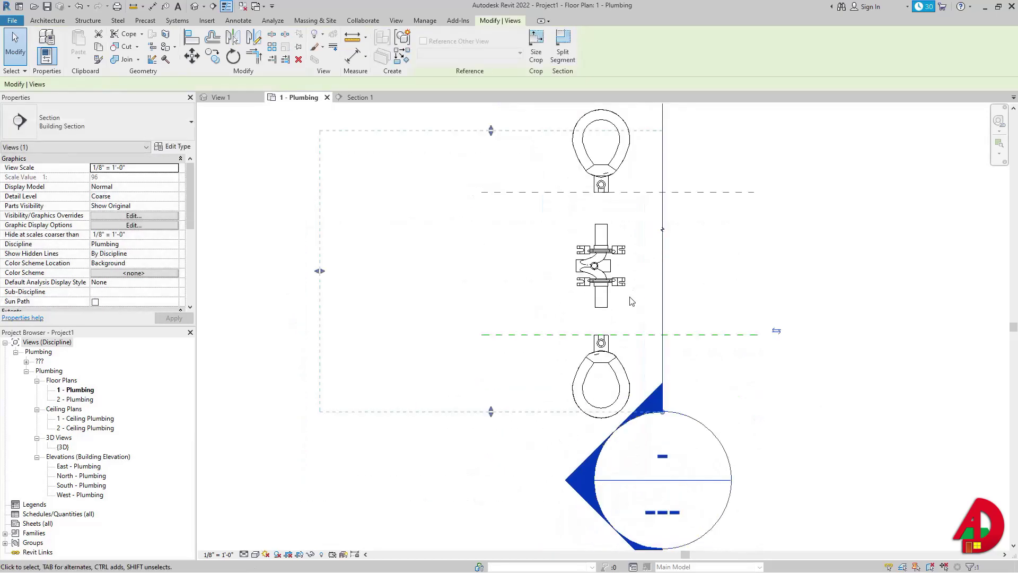
pyautogui.scroll(1, 634, 334)
pyautogui.scroll(1, 635, 334)
pyautogui.click(546, 330)
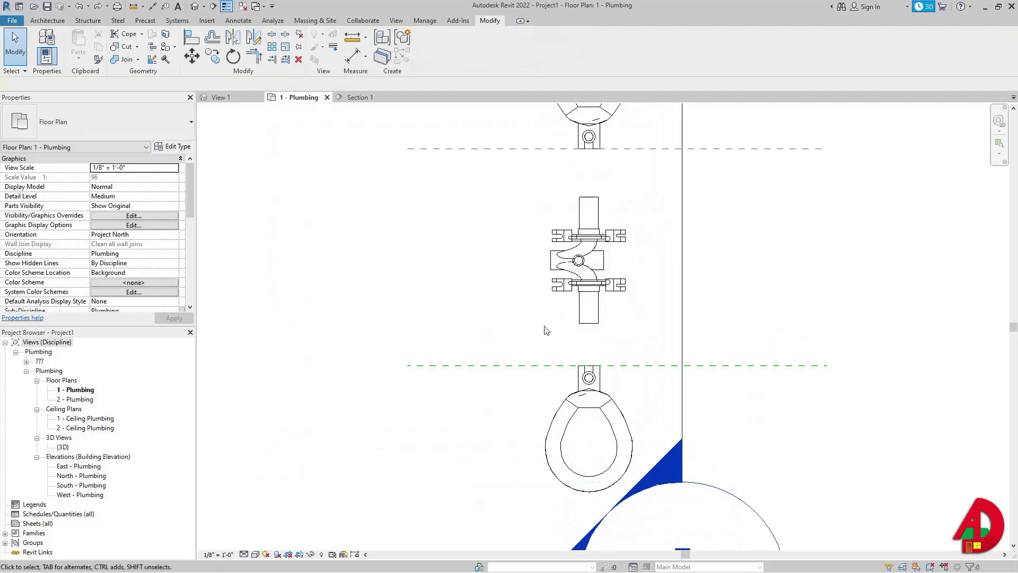
# Step: Examine the MC-10D's connectors on the floor plan, checking their sizes and flow directions against the two water closets
pyautogui.click(596, 331)
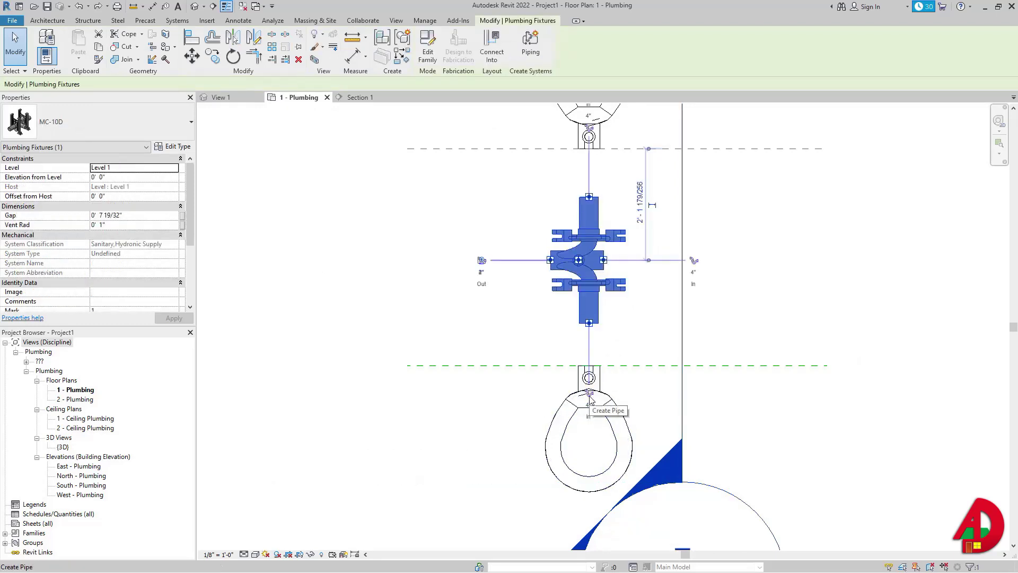
pyautogui.scroll(1, 589, 398)
pyautogui.scroll(1, 594, 398)
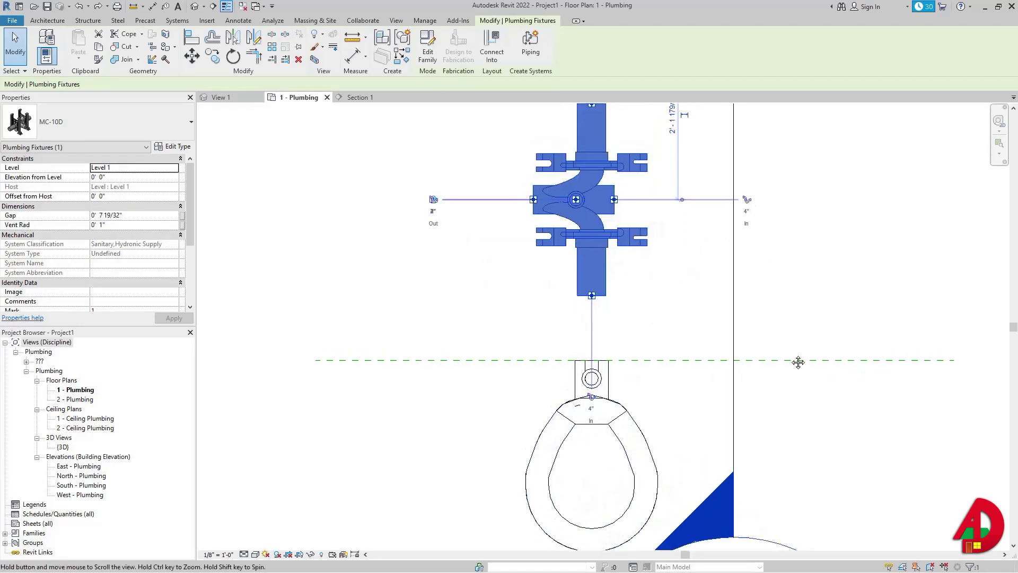
pyautogui.press('space')
pyautogui.scroll(2, 636, 231)
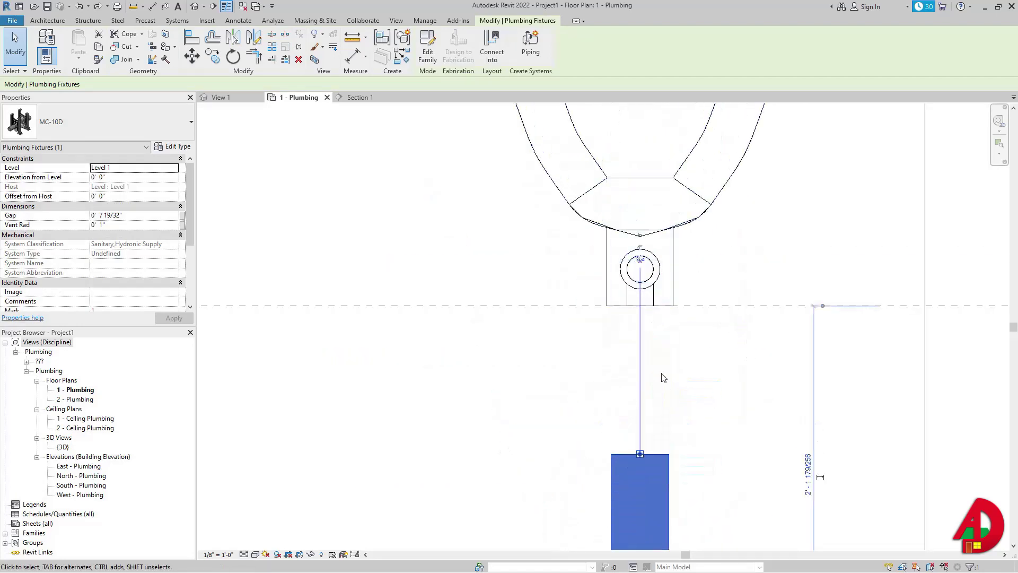
pyautogui.scroll(-3, 715, 265)
pyautogui.scroll(4, 615, 414)
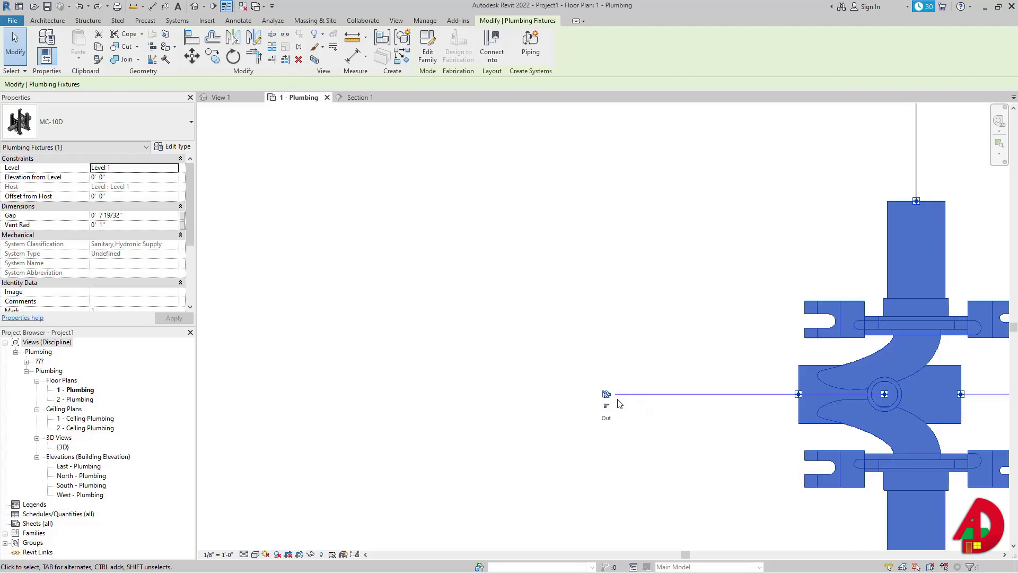
pyautogui.scroll(-5, 657, 404)
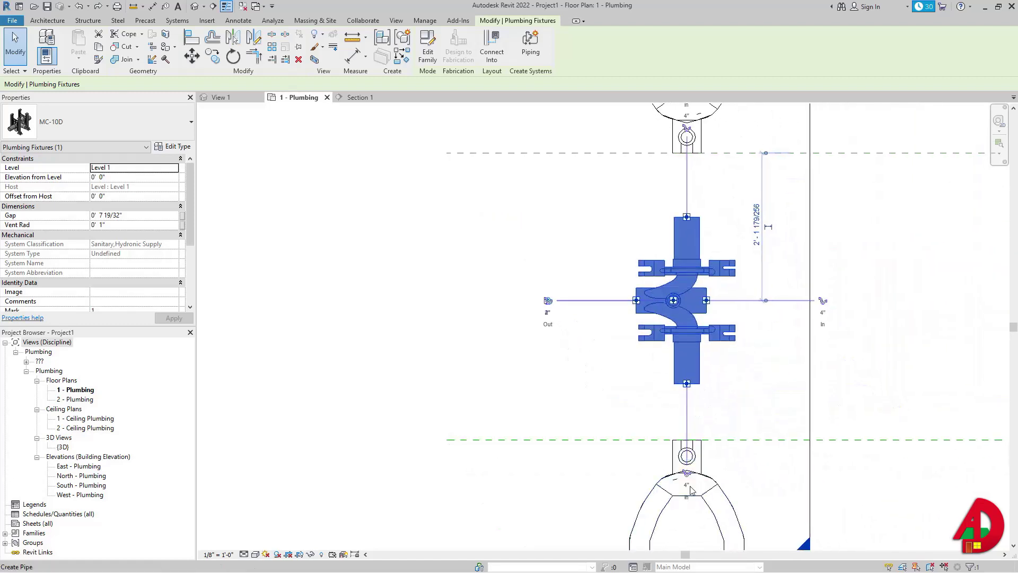
# Step: In the water closet's type properties, set the Sanitary Diameter to 4" and WFU to 4
pyautogui.click(706, 459)
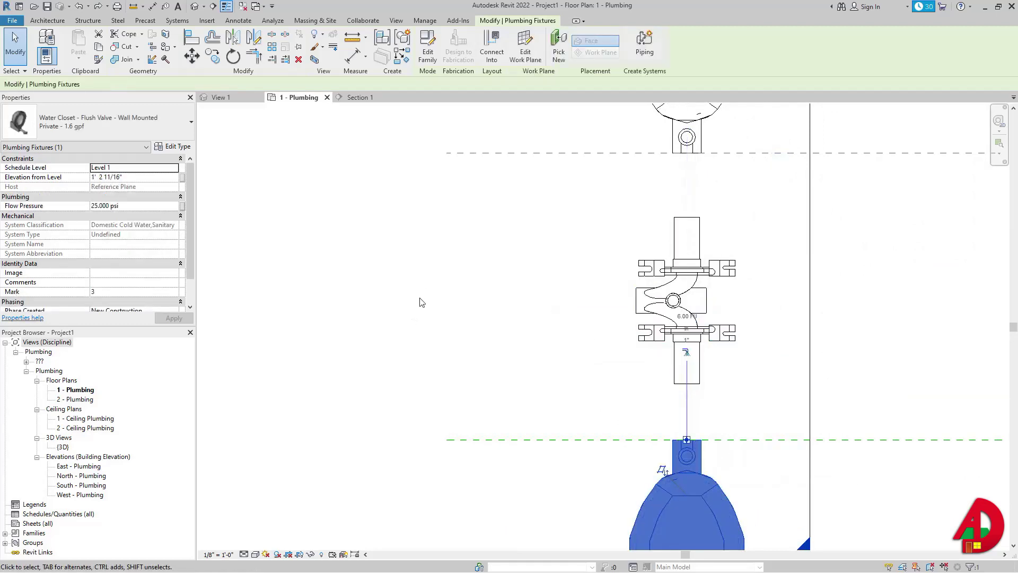
pyautogui.click(174, 150)
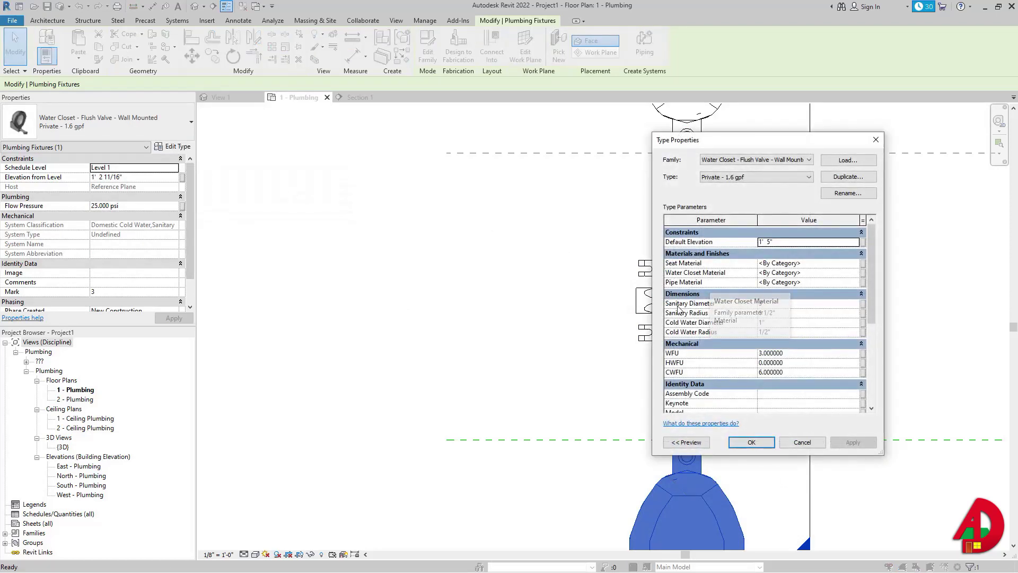
pyautogui.click(773, 304)
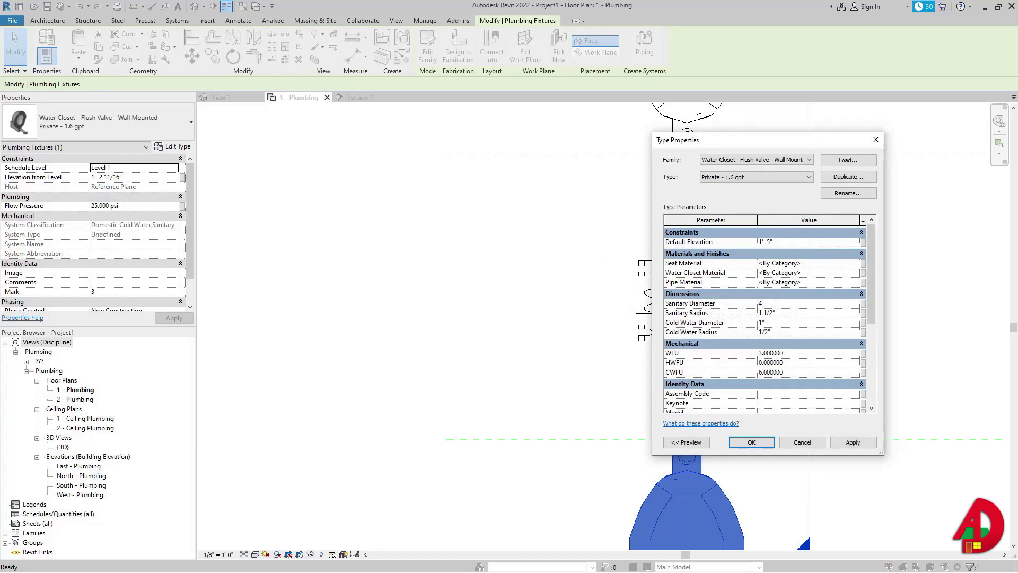
pyautogui.click(861, 444)
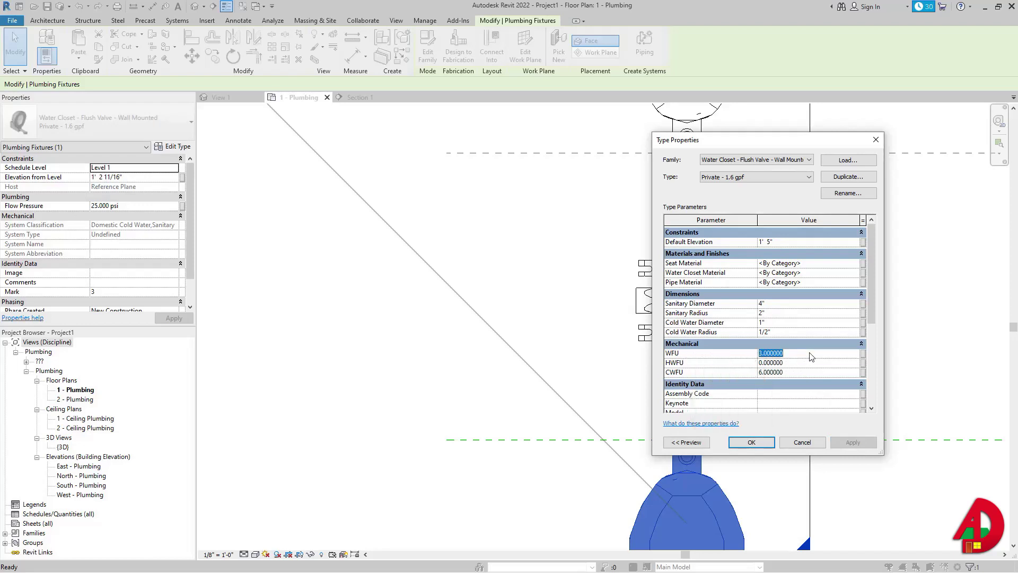
pyautogui.write('4')
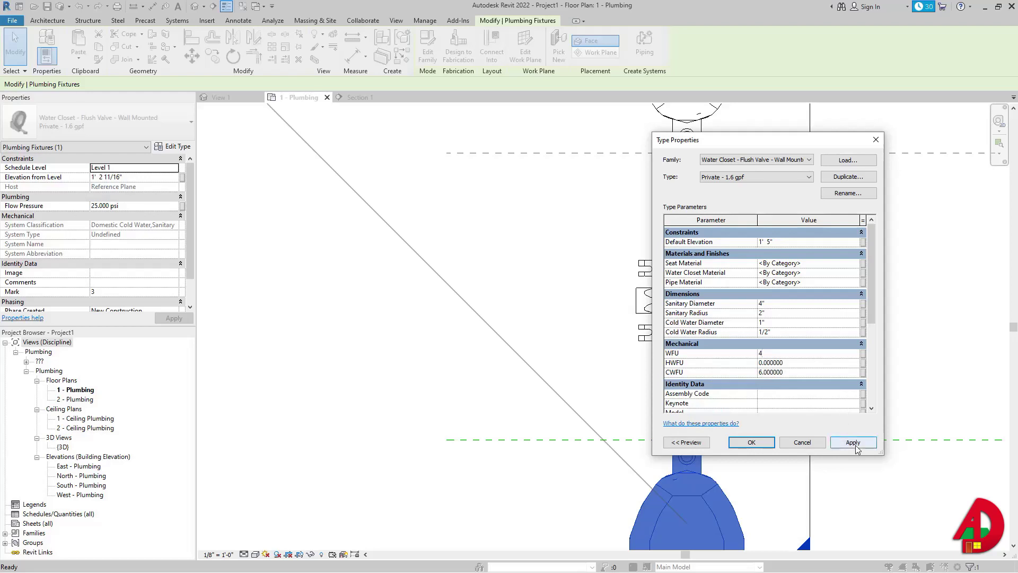
pyautogui.click(853, 442)
pyautogui.click(751, 442)
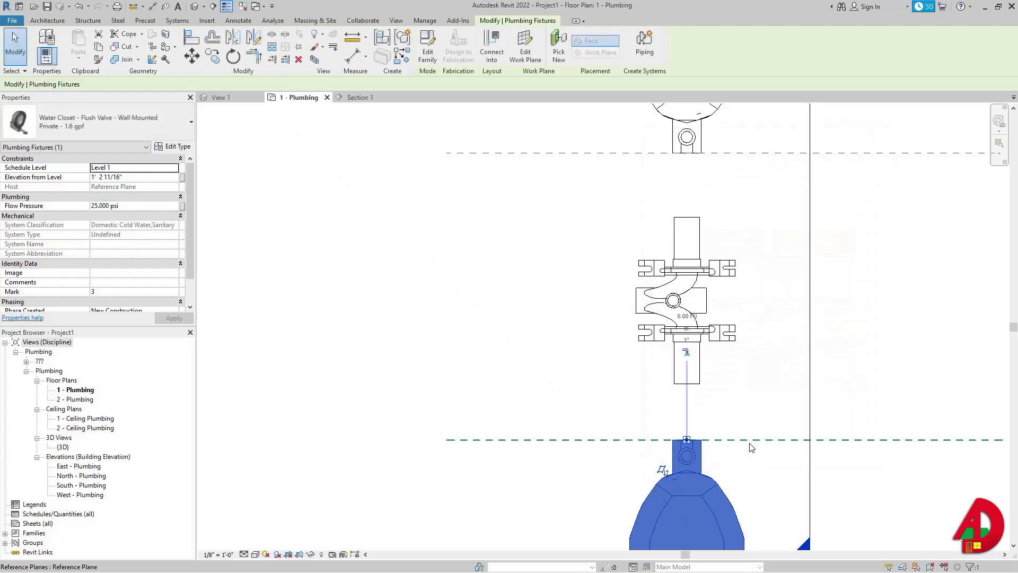
# Step: Draw a 4" pipe from the MC-10D's lower connector to the lower water closet's sanitary connector and set the detail level to Fine
pyautogui.click(704, 383)
pyautogui.rightClick(689, 390)
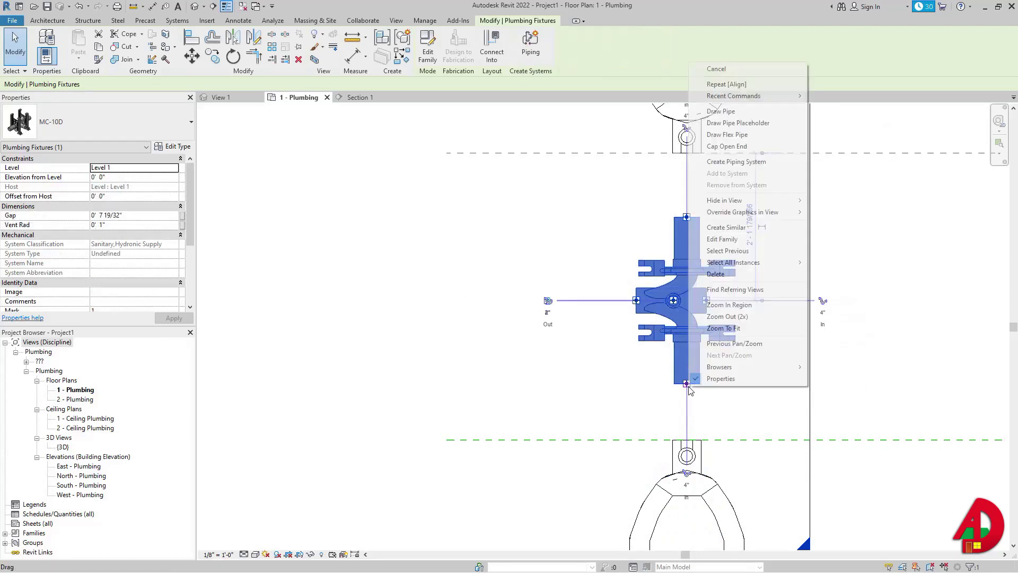
pyautogui.click(721, 110)
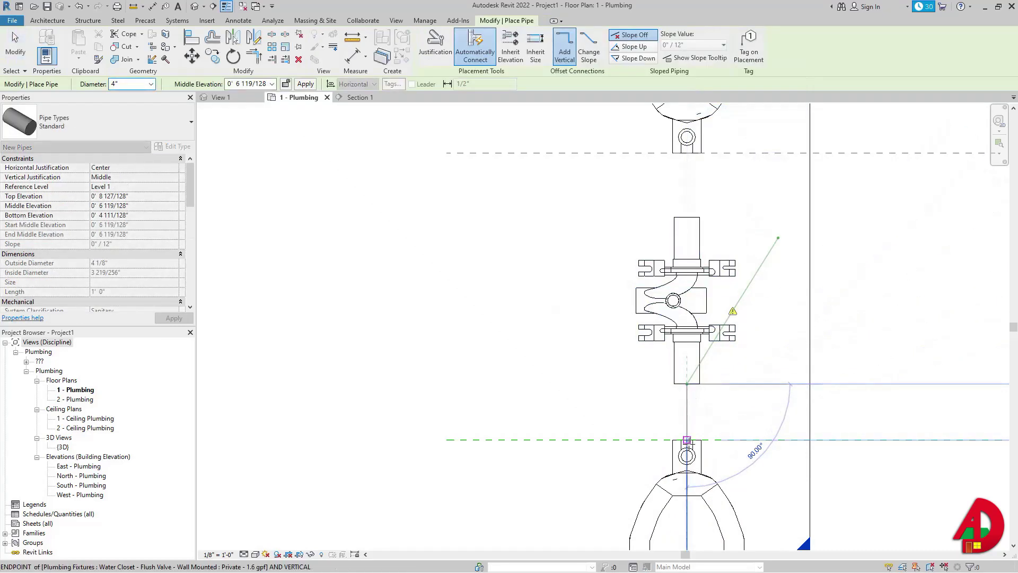
pyautogui.click(687, 440)
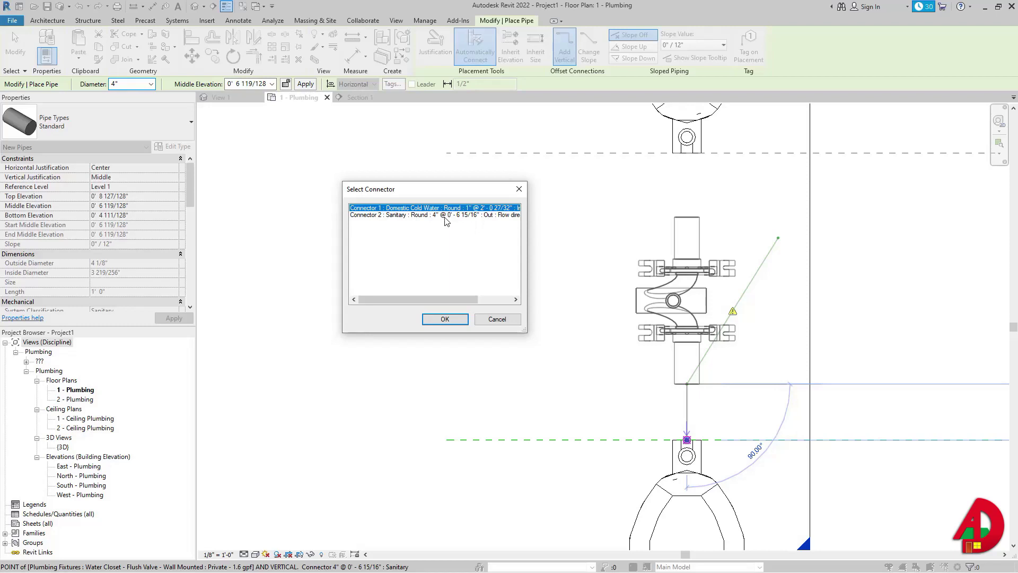
pyautogui.click(401, 215)
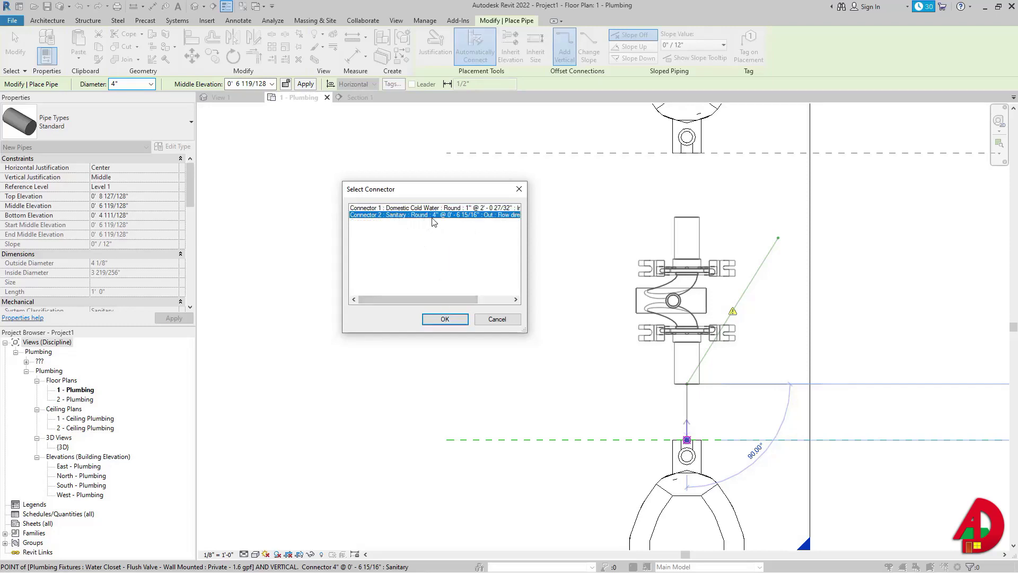
pyautogui.click(446, 318)
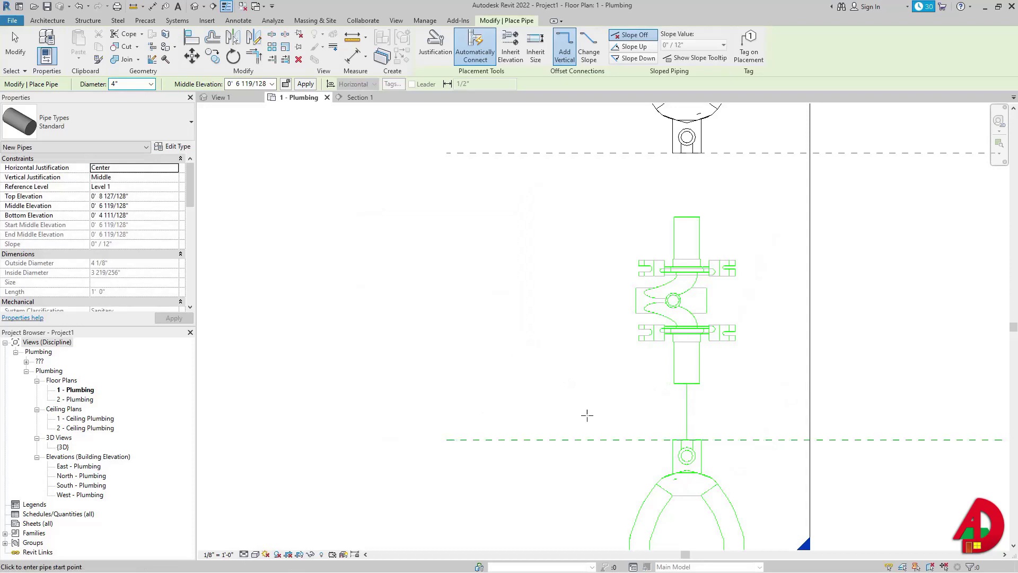
pyautogui.click(246, 555)
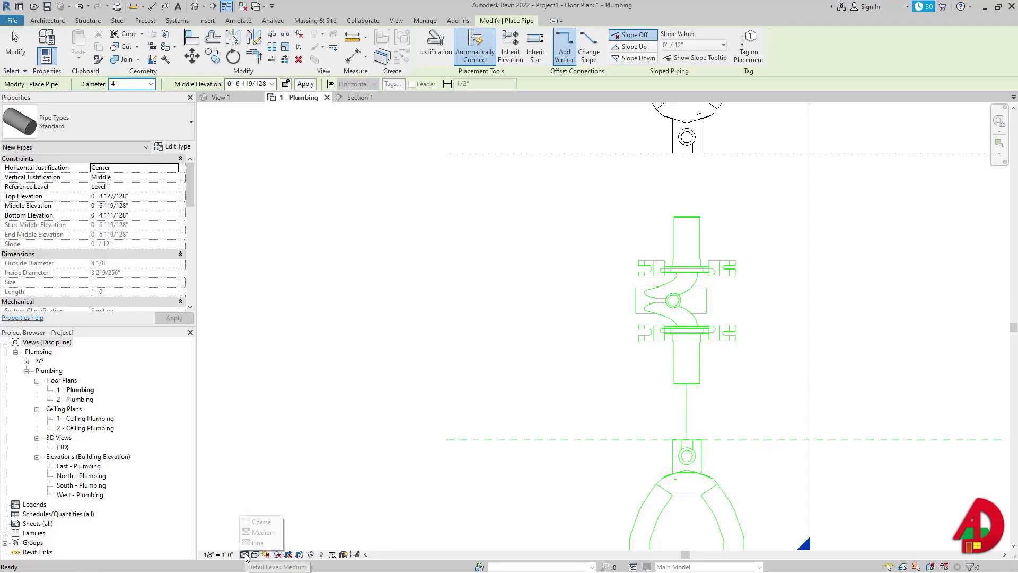
pyautogui.click(261, 545)
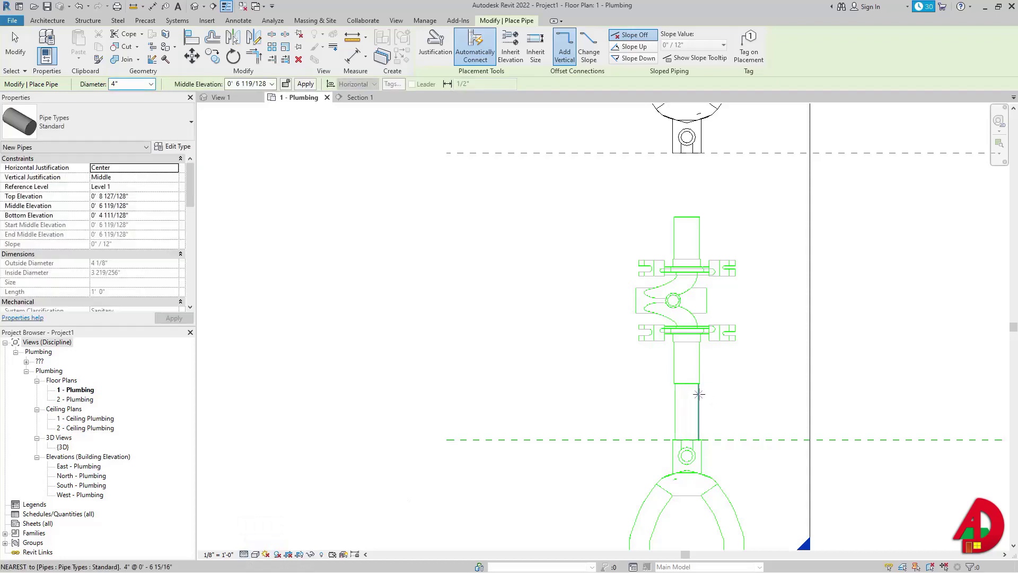
# Step: Draw a 4" pipe from the MC-10D's upper connector to the upper water closet's sanitary connector, and end pipe placement
pyautogui.moveTo(709, 270); pyautogui.dragTo(682, 314, button='middle')
pyautogui.click(677, 300)
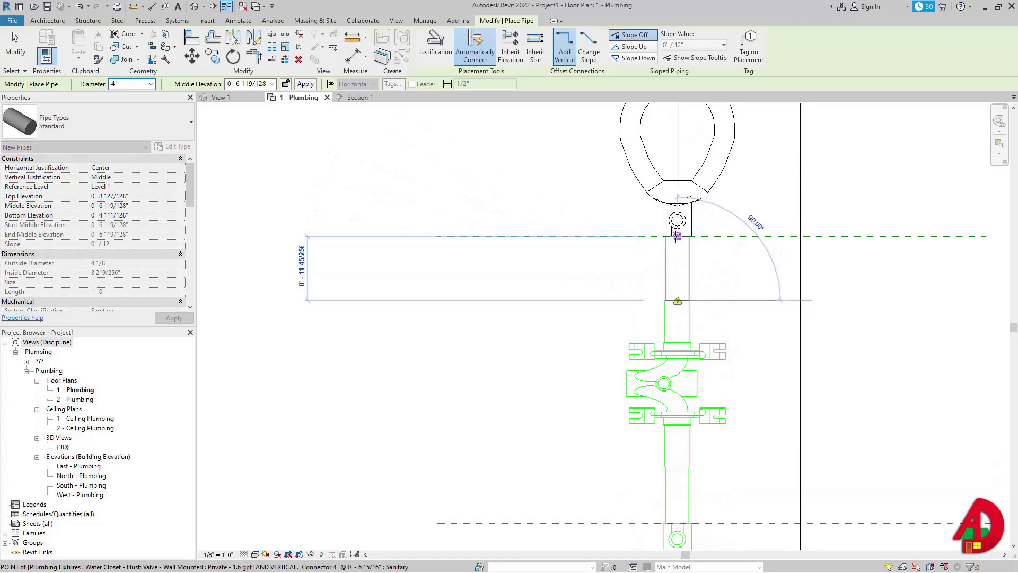
pyautogui.click(677, 237)
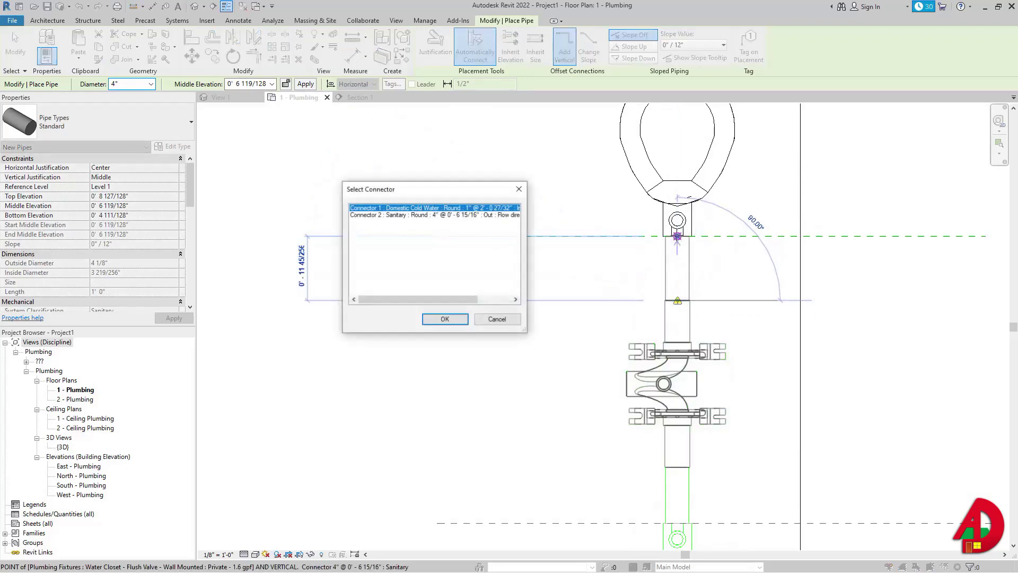
pyautogui.click(413, 215)
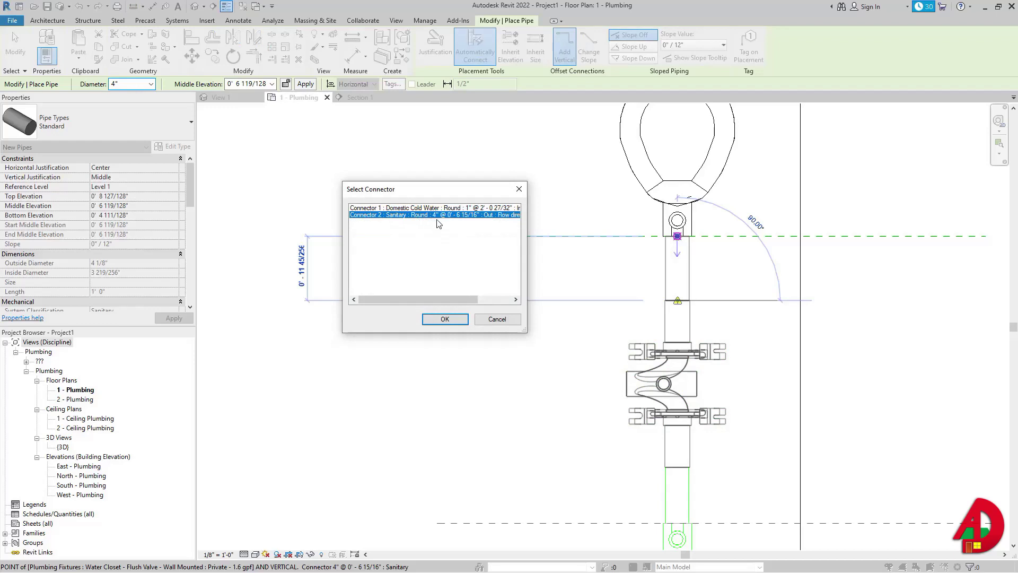
pyautogui.click(449, 320)
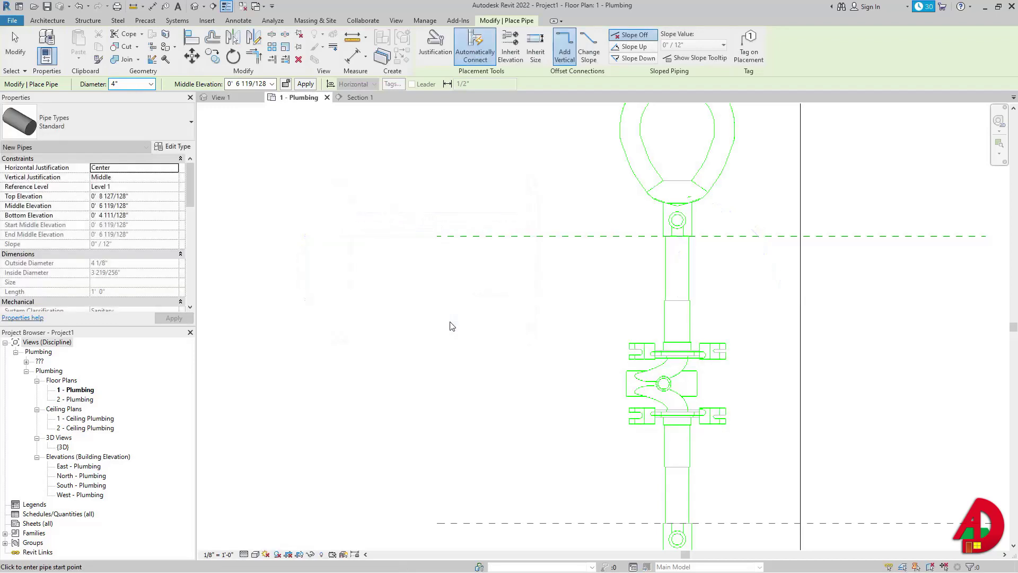
pyautogui.press('Escape')
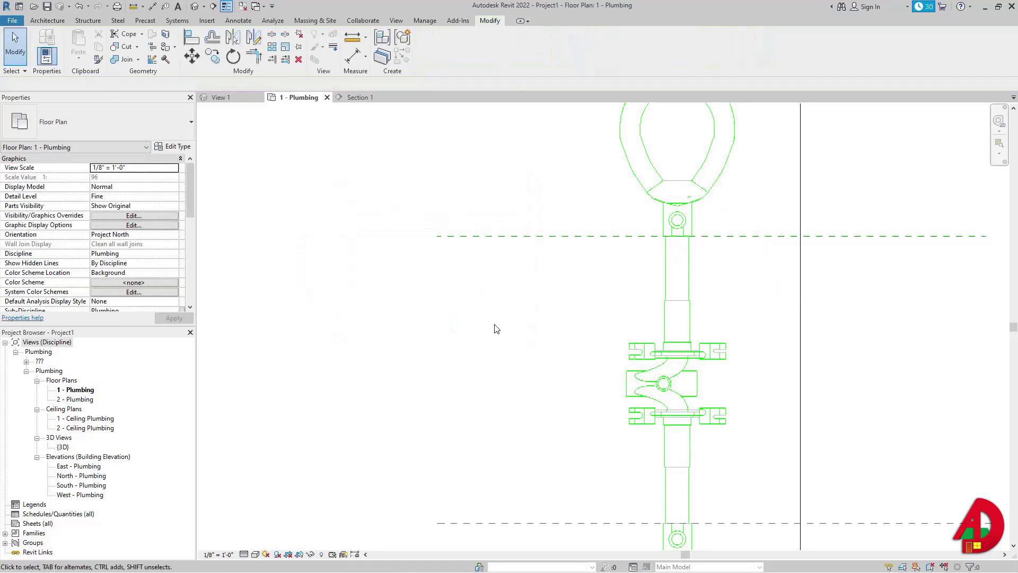
# Step: Copy both water closets, the MC-10D and their pipes twice to the left, the second copy about 4'-1" beyond the first
pyautogui.scroll(-4, 495, 329)
pyautogui.moveTo(488, 194); pyautogui.dragTo(641, 501)
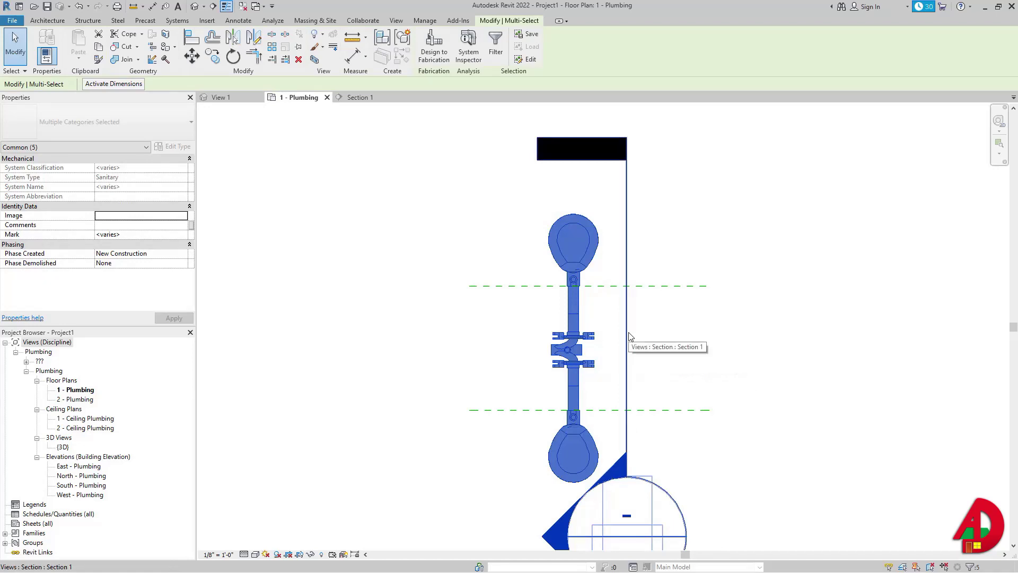
pyautogui.press('c')
pyautogui.press('o')
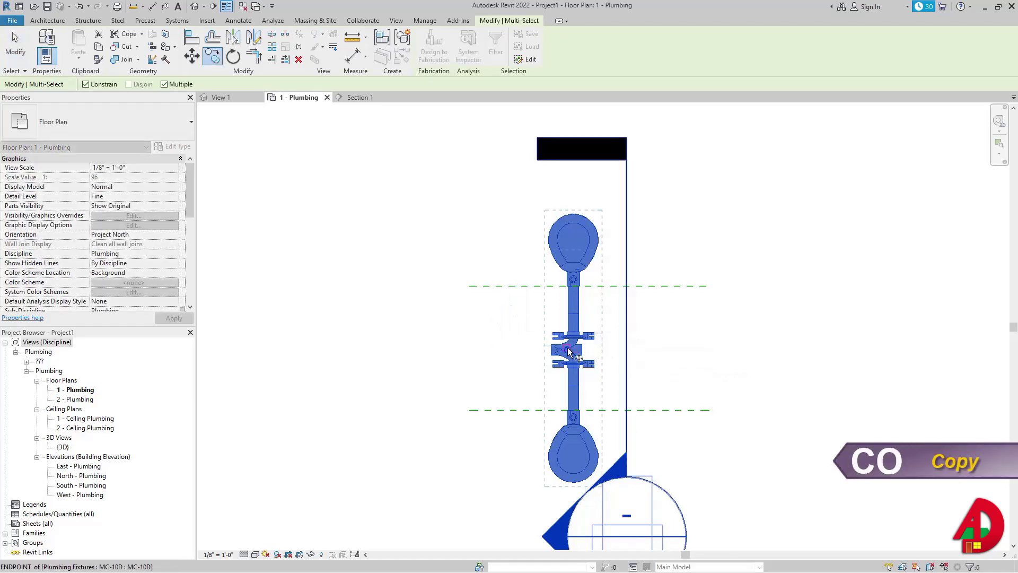
pyautogui.click(568, 351)
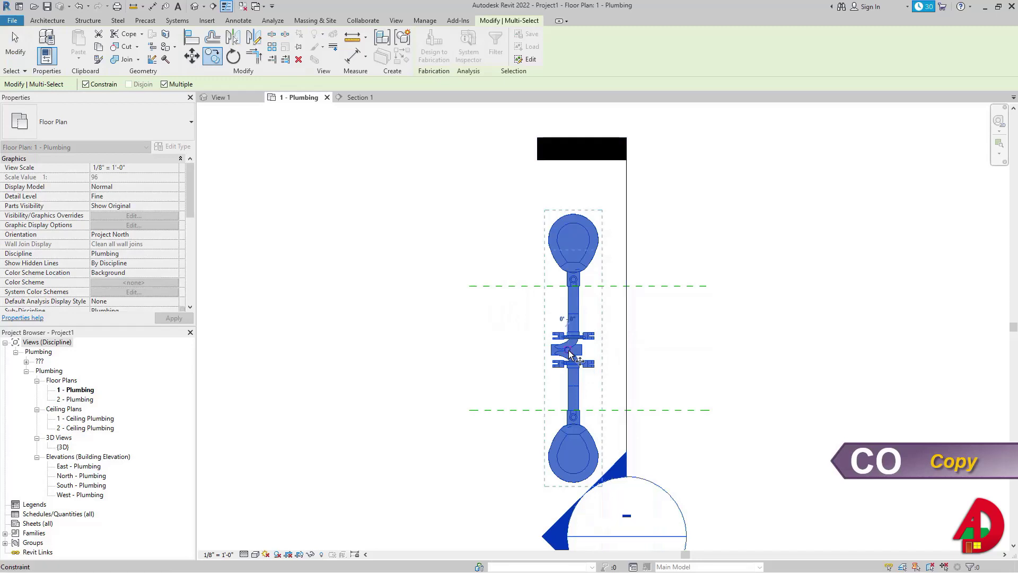
pyautogui.click(470, 350)
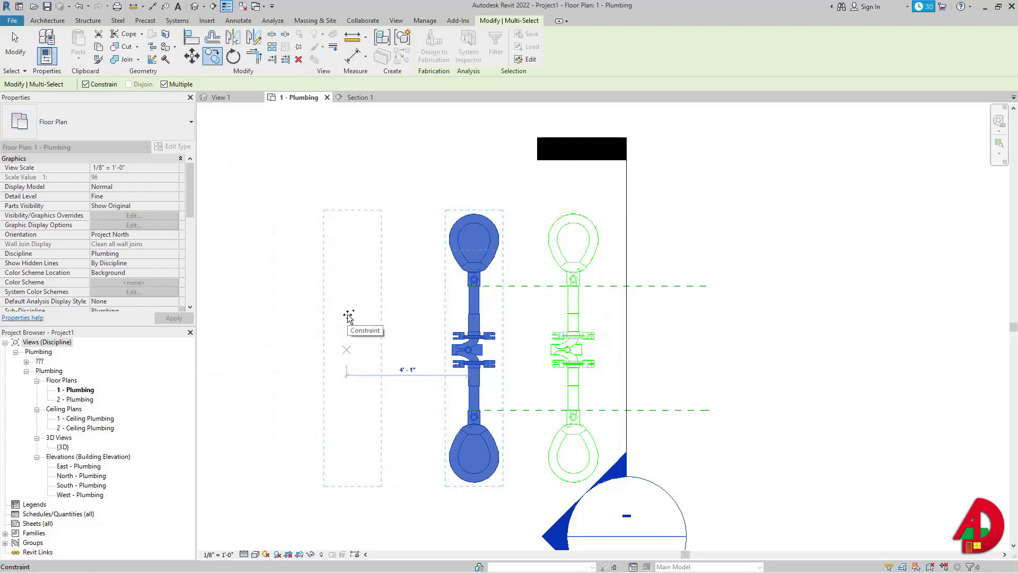
pyautogui.click(348, 317)
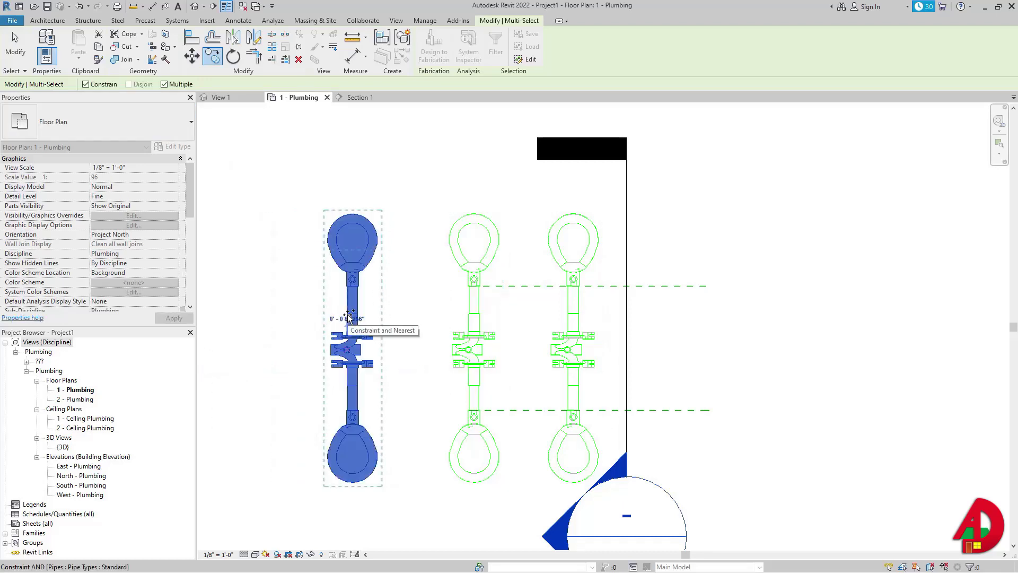
pyautogui.press('Escape')
pyautogui.press('Escape')
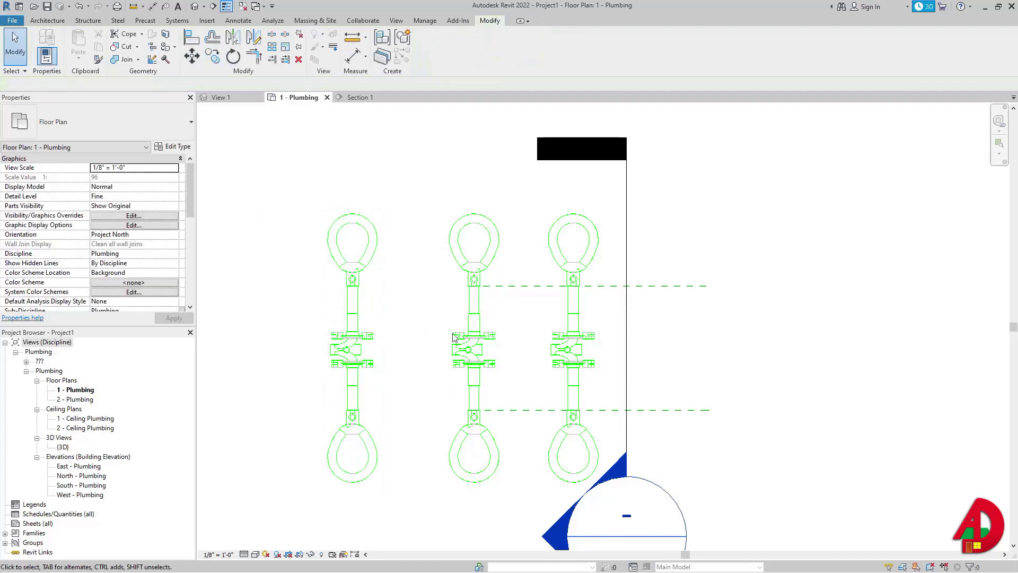
# Step: Draw a short horizontal 4" pipe to the right from the inlet connector of the rightmost MC-10D
pyautogui.click(580, 354)
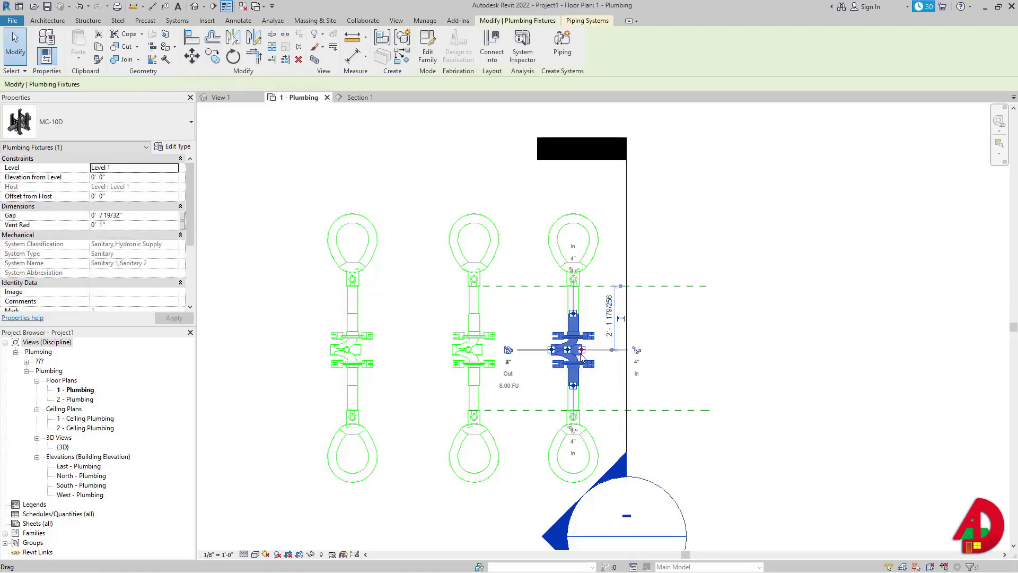
pyautogui.click(638, 353)
pyautogui.scroll(3, 625, 350)
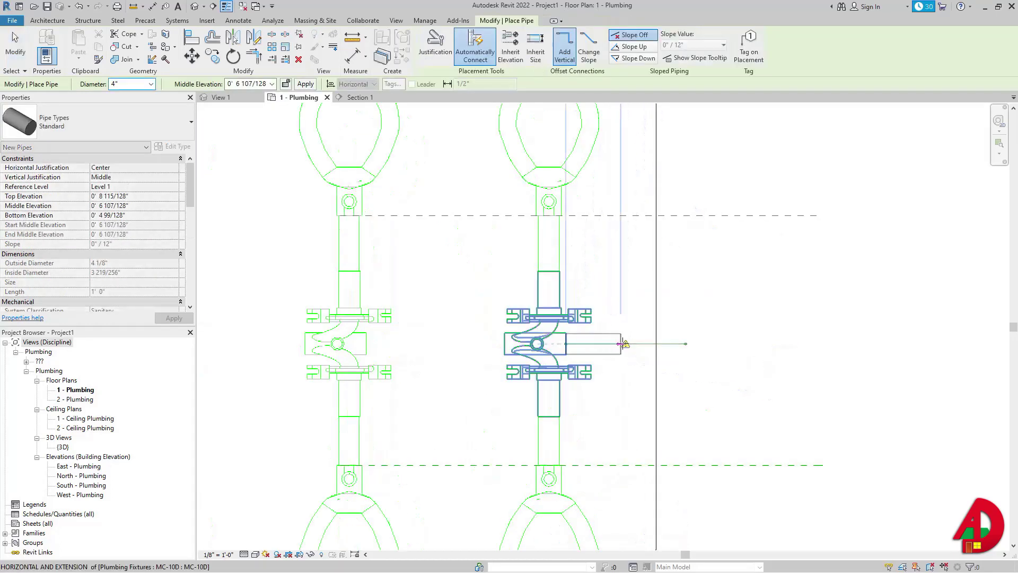
pyautogui.click(641, 343)
pyautogui.press('Escape')
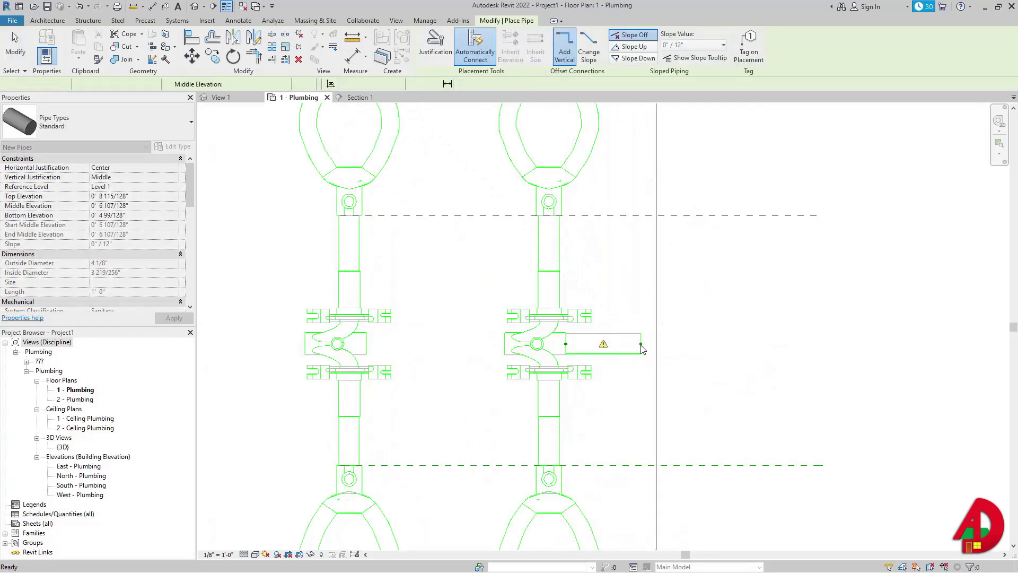
# Step: Cap the open end of the short 4" pipe extending from the rightmost MC-10D
pyautogui.press('Escape')
pyautogui.click(639, 346)
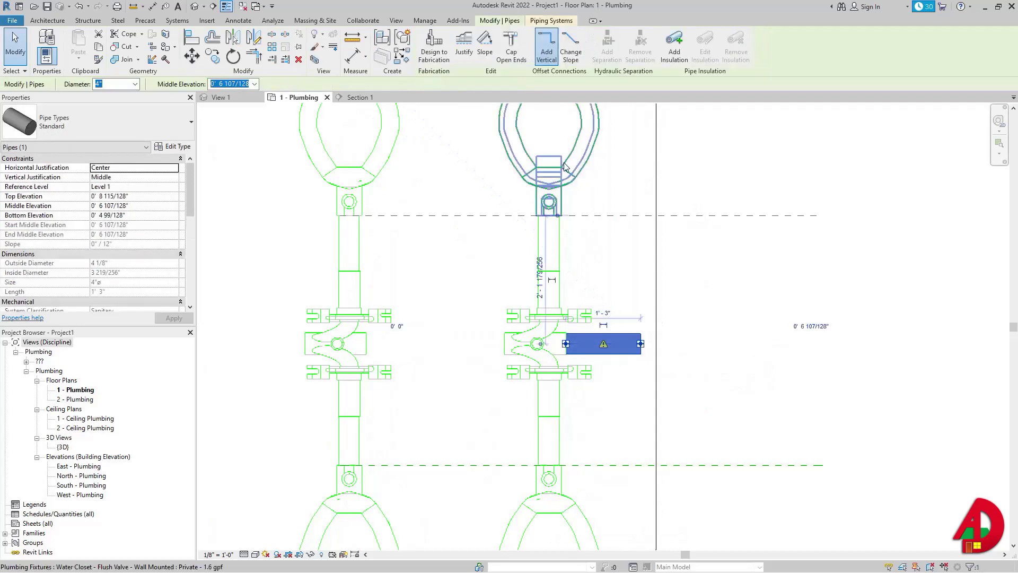
pyautogui.click(512, 56)
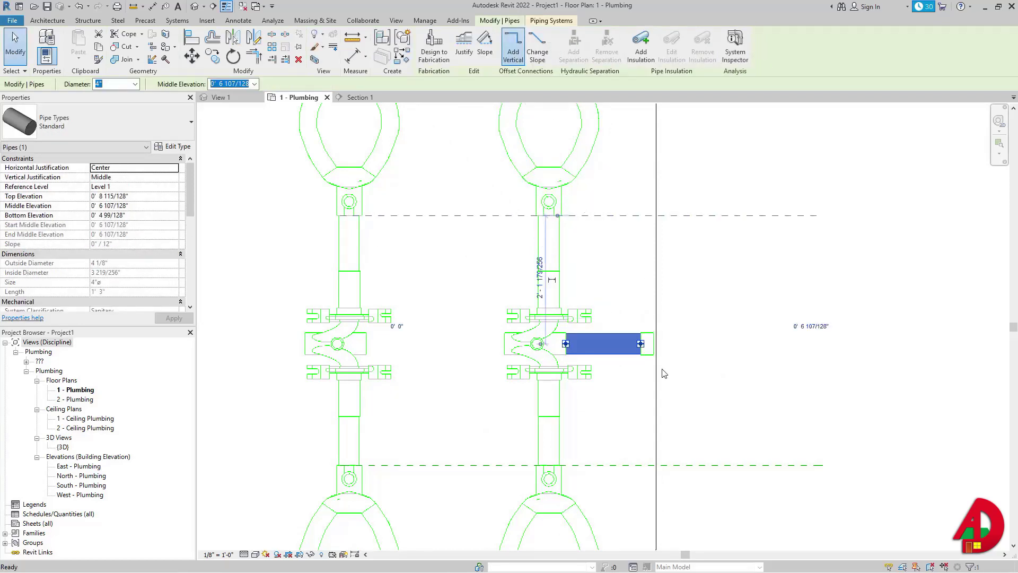
pyautogui.press('Escape')
pyautogui.click(647, 346)
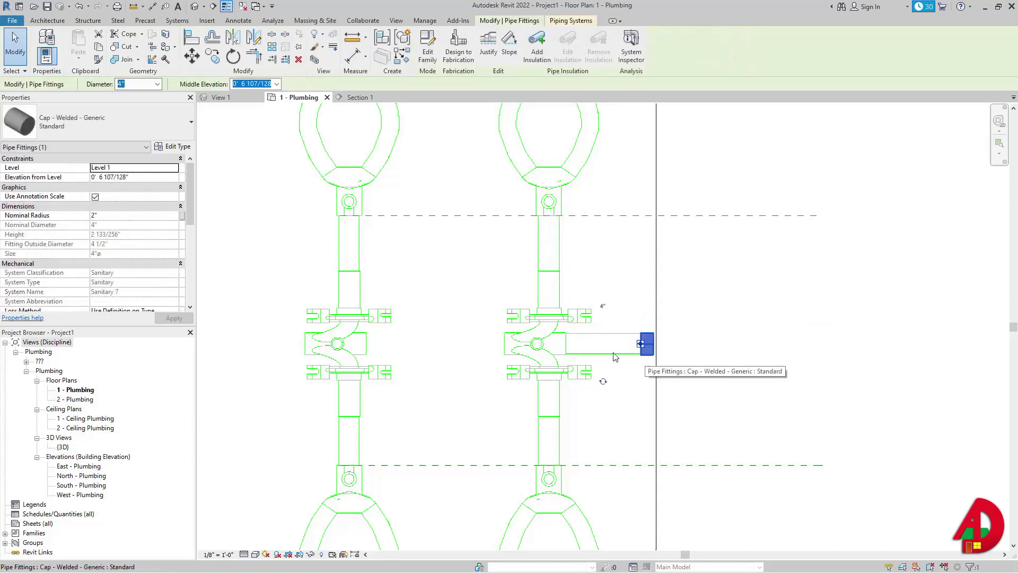
# Step: Draw a 4" pipe from the rightmost MC-10D's outlet connector to the facing connector of the middle MC-10D
pyautogui.click(494, 348)
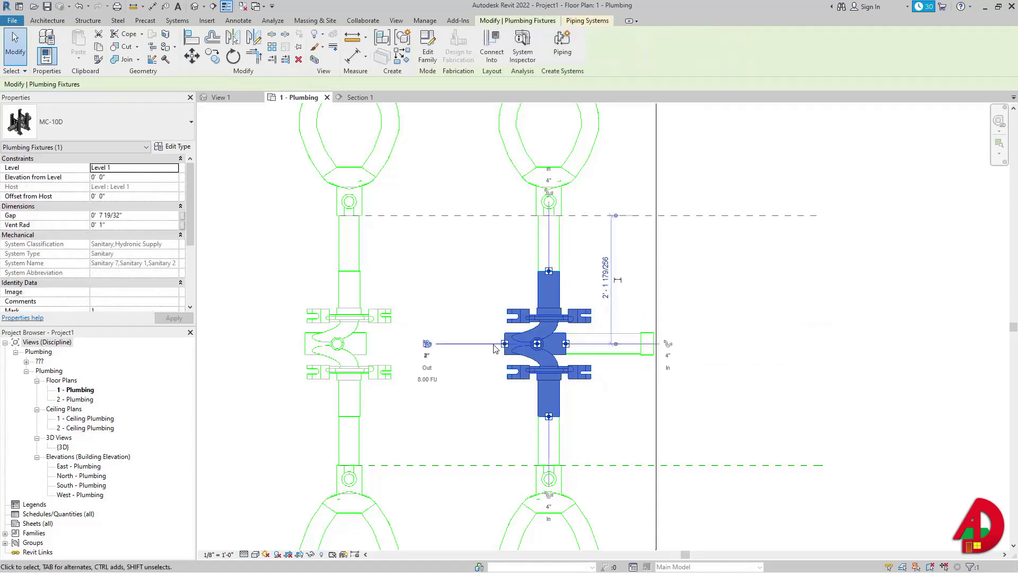
pyautogui.rightClick(504, 344)
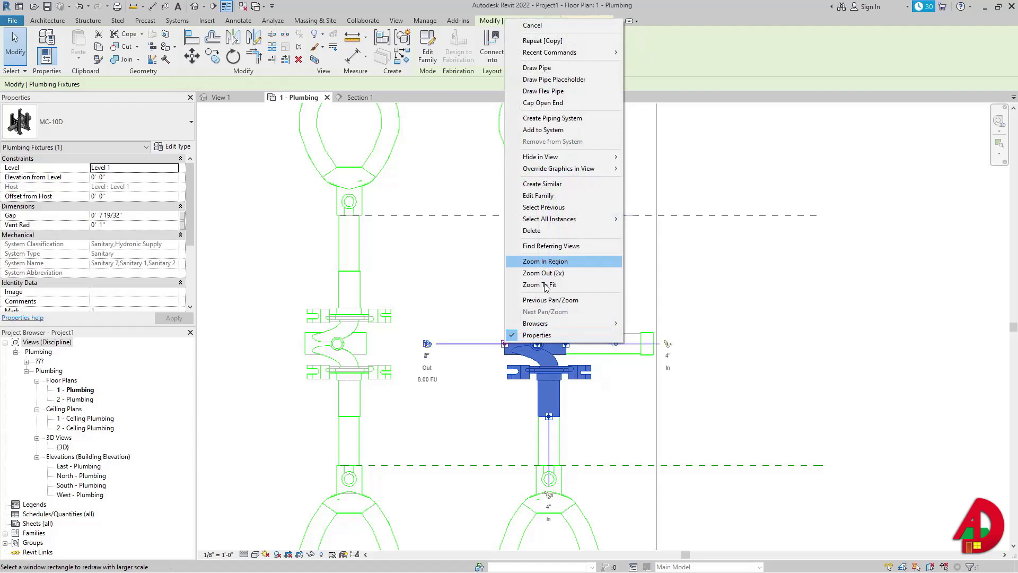
pyautogui.click(546, 68)
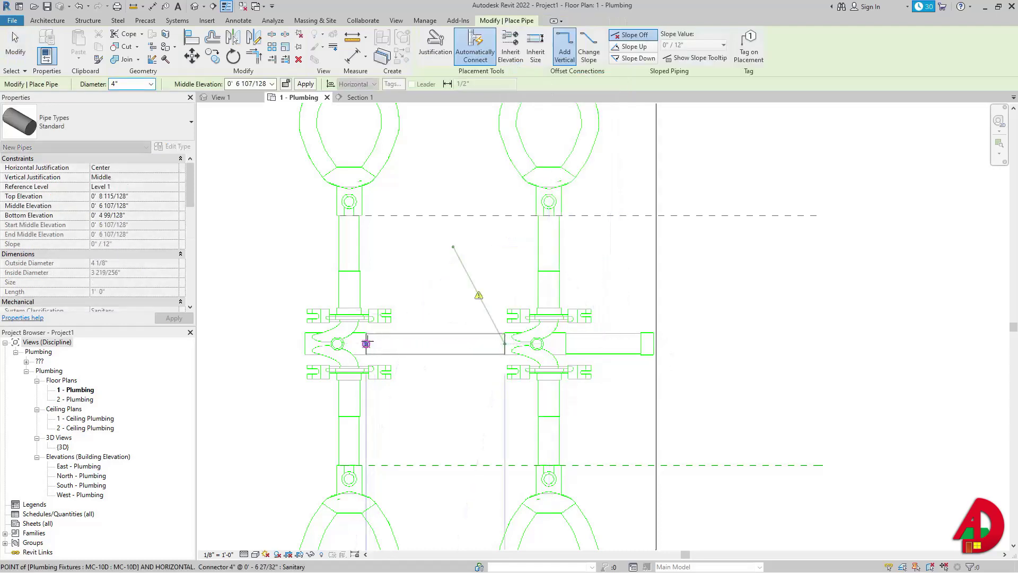
pyautogui.click(365, 344)
pyautogui.press('Escape')
pyautogui.press('Escape')
# Step: Draw a 4" pipe from the middle MC-10D's outlet connector to the leftmost MC-10D, and end pipe placement
pyautogui.scroll(-3, 502, 345)
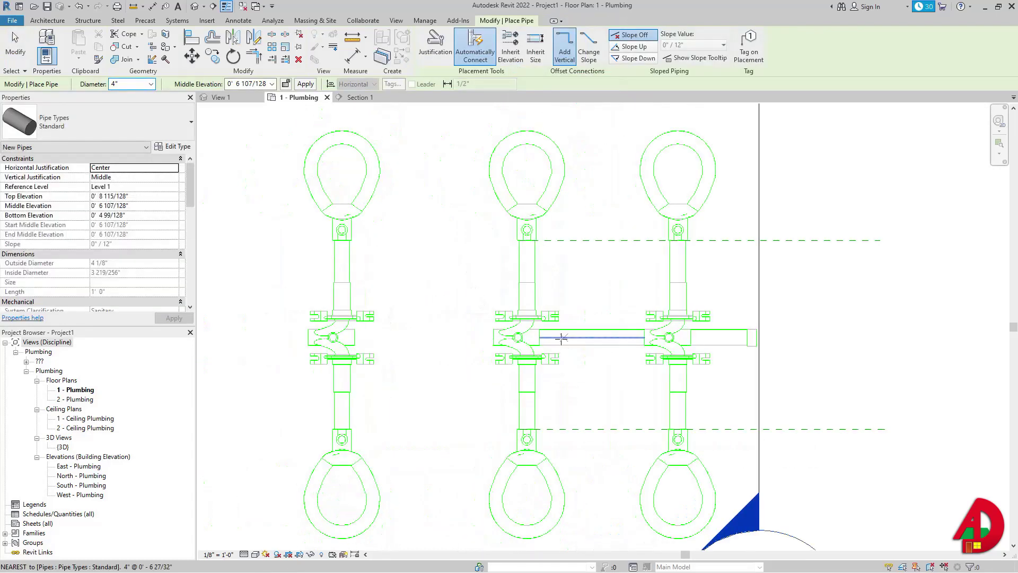
pyautogui.click(501, 345)
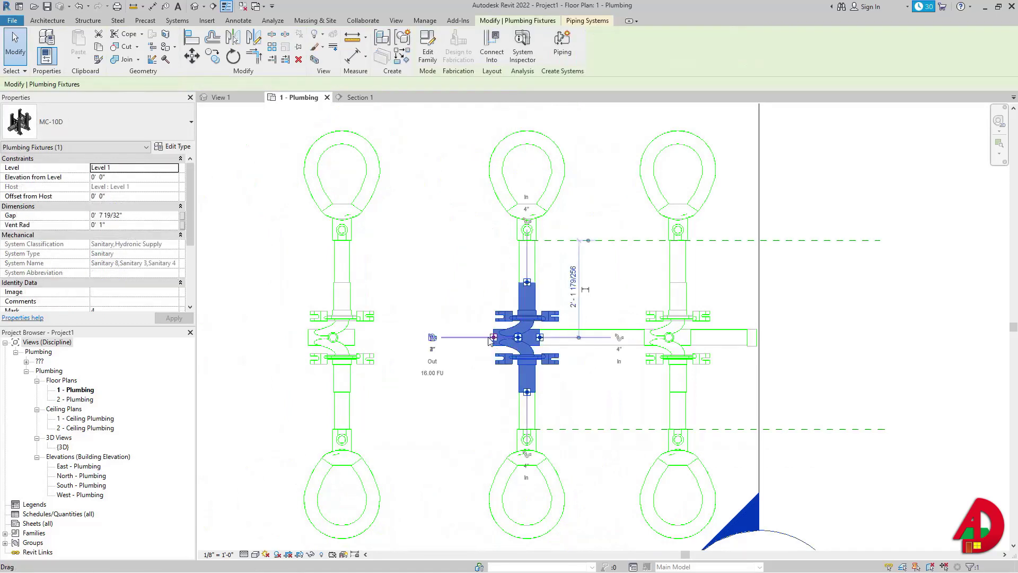
pyautogui.rightClick(496, 340)
pyautogui.click(532, 62)
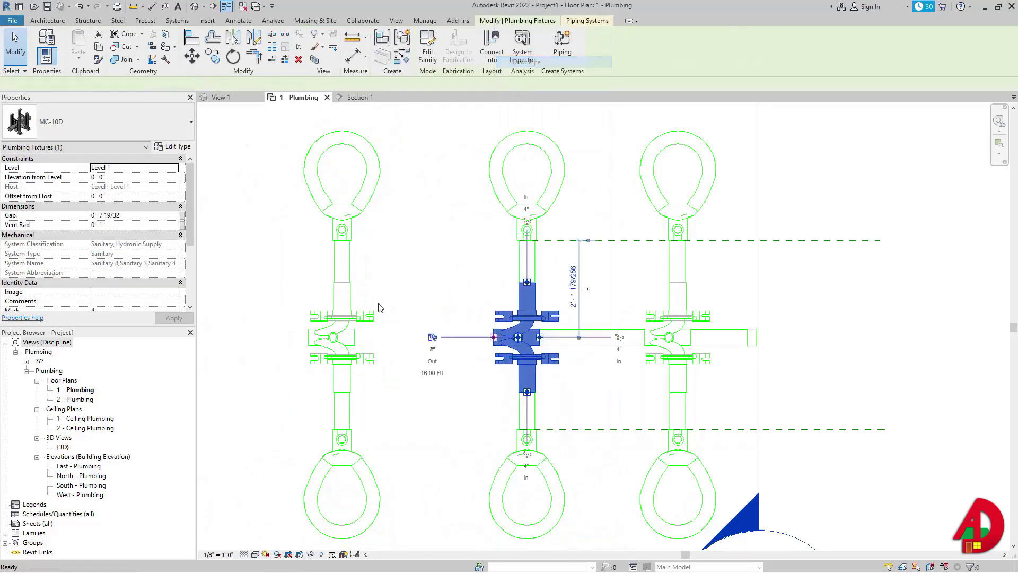
pyautogui.click(355, 337)
pyautogui.press('Escape')
pyautogui.press('Escape')
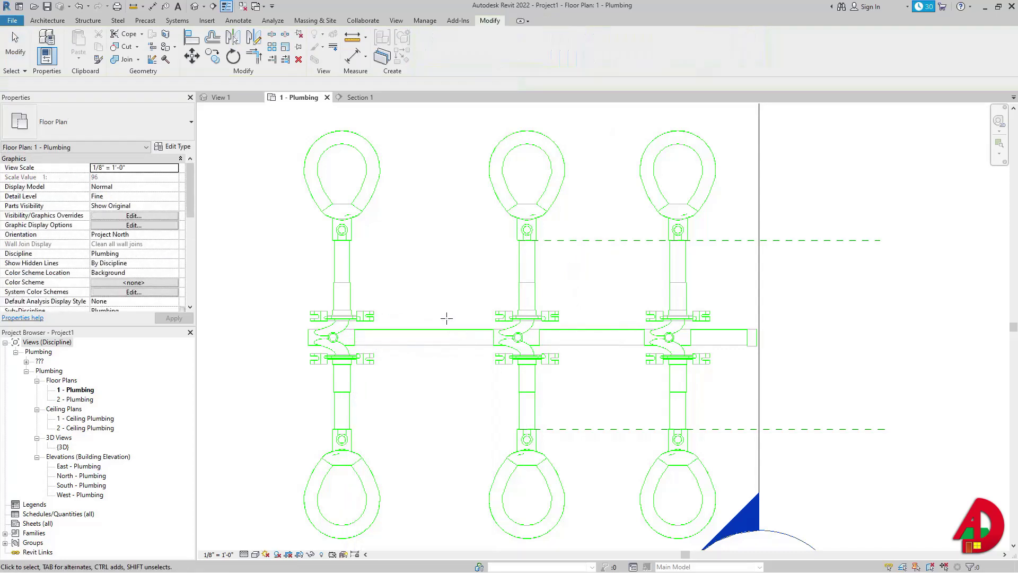
# Step: Draw a horizontal 4" pipe about 2'-11" long to the left from the leftmost MC-10D's outlet connector
pyautogui.scroll(-1, 446, 318)
pyautogui.moveTo(479, 327); pyautogui.dragTo(740, 308, button='middle')
pyautogui.click(606, 320)
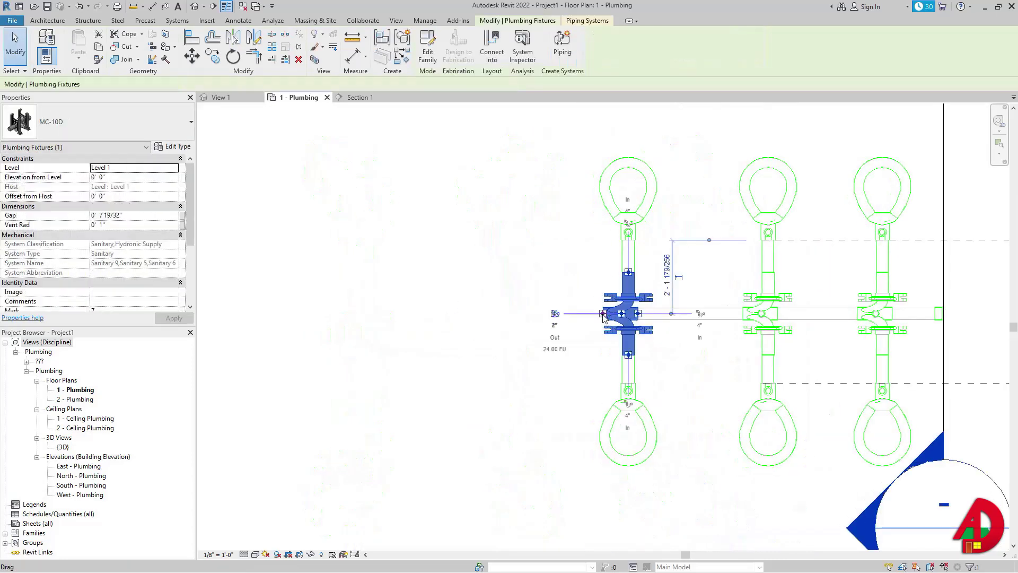
pyautogui.rightClick(606, 319)
pyautogui.click(646, 300)
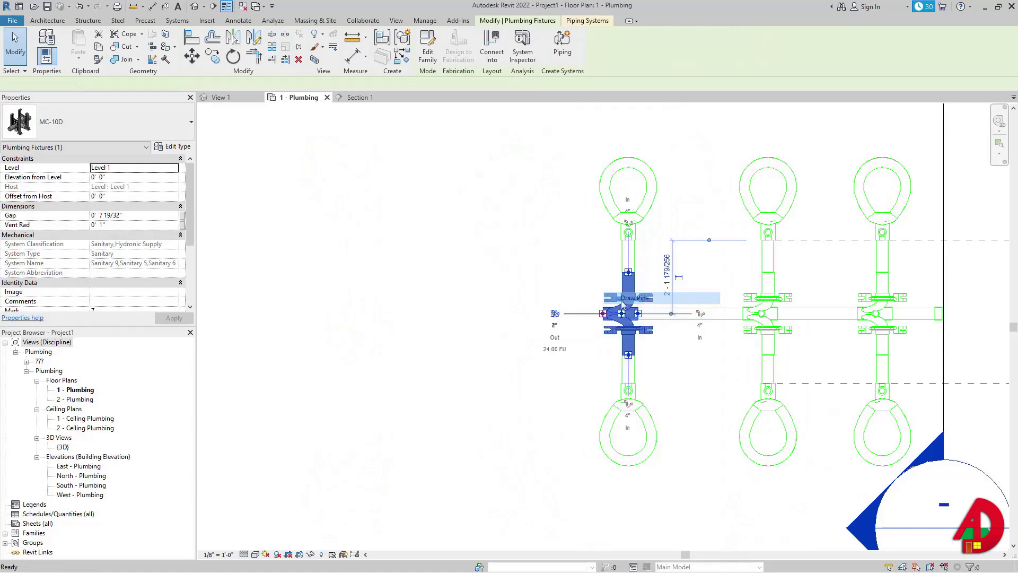
pyautogui.click(502, 314)
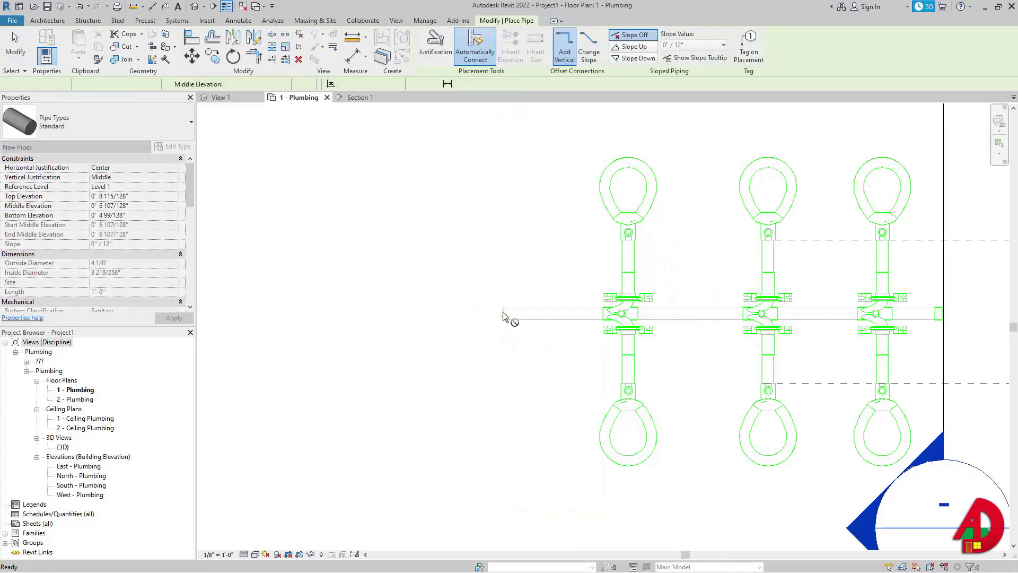
pyautogui.press('Escape')
# Step: Tag the outgoing pipe left of the leftmost MC-10D by category with a leader
pyautogui.moveTo(777, 338); pyautogui.dragTo(697, 346, button='middle')
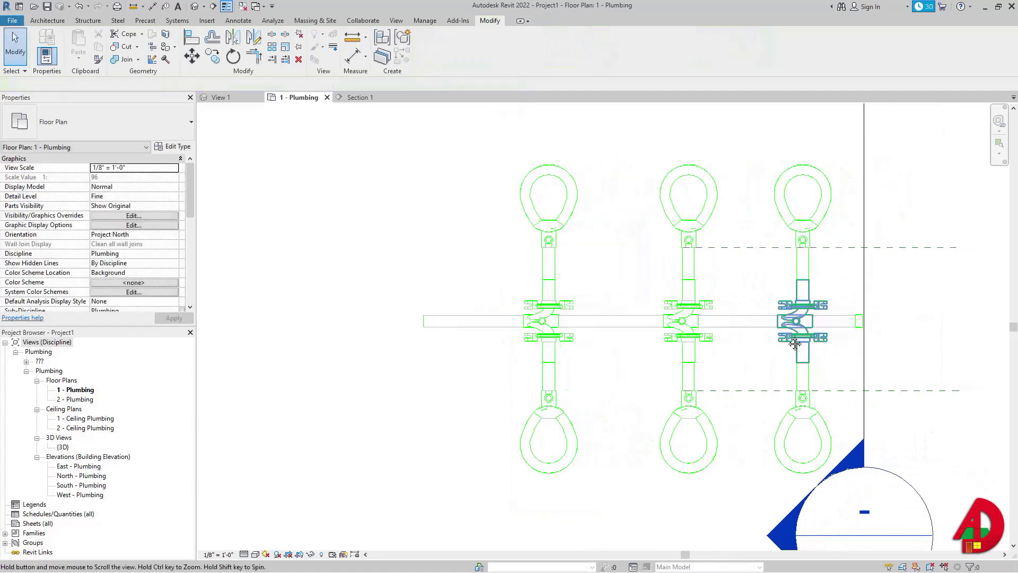
pyautogui.click(845, 330)
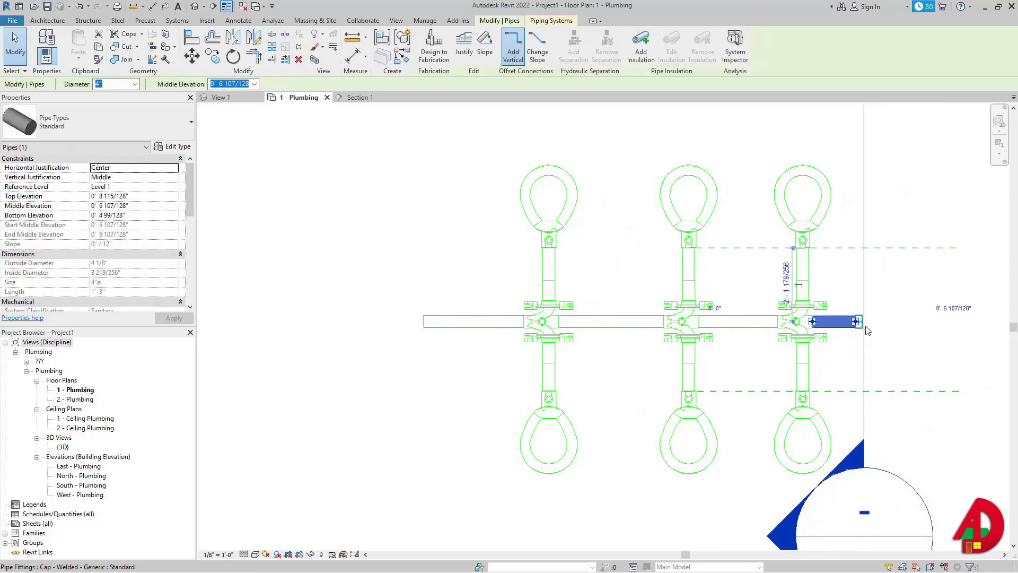
pyautogui.click(464, 324)
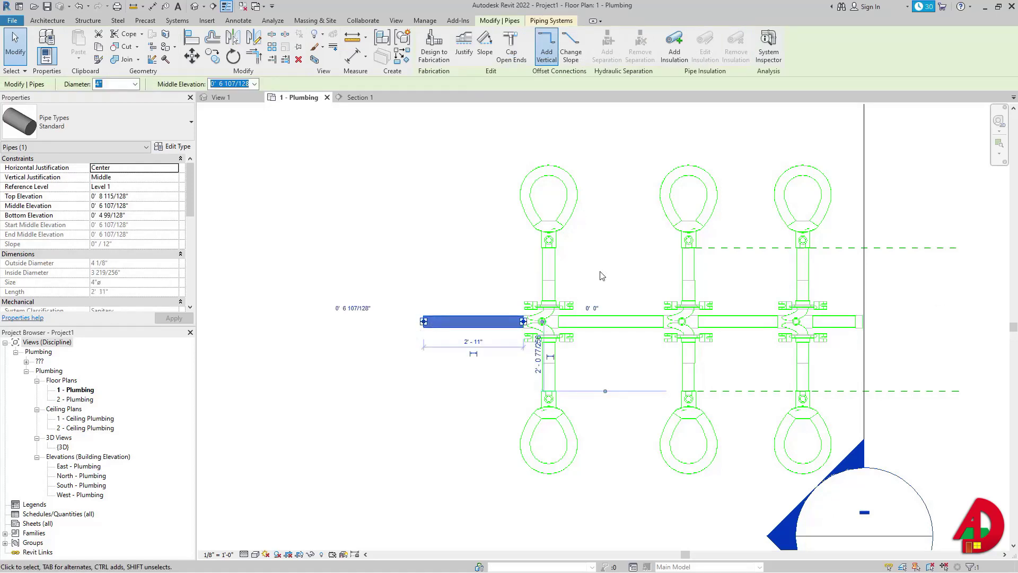
pyautogui.press('t')
pyautogui.press('g')
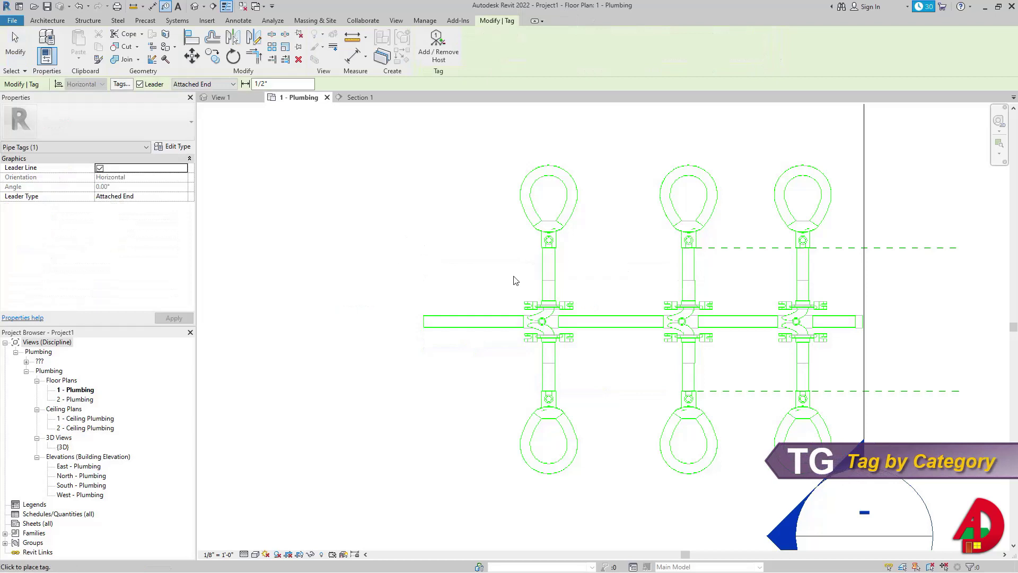
pyautogui.click(450, 317)
pyautogui.press('Escape')
pyautogui.press('Escape')
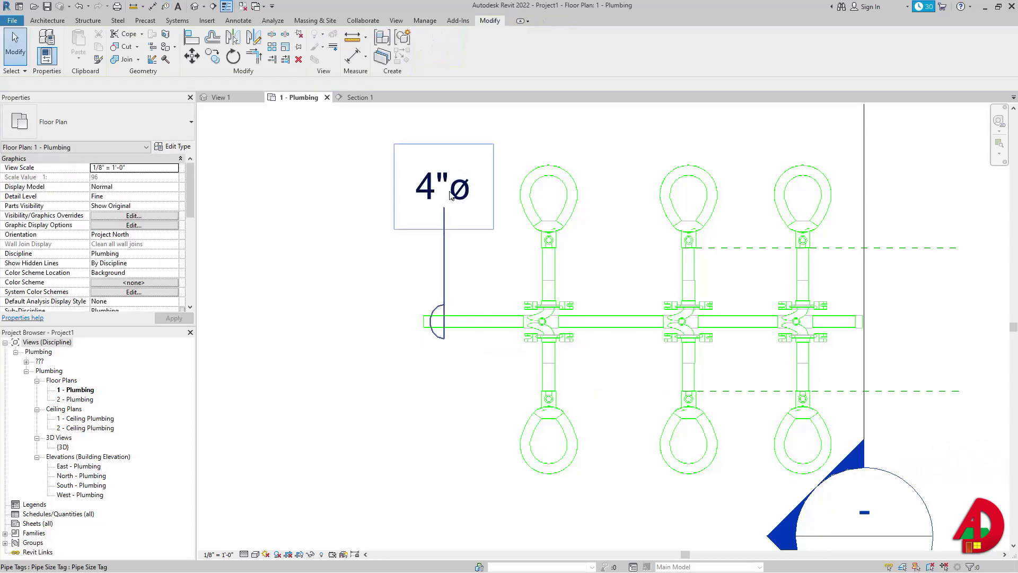
# Step: Open the placed pipe tag's family for editing and bring up the parameters of its Size label
pyautogui.click(452, 192)
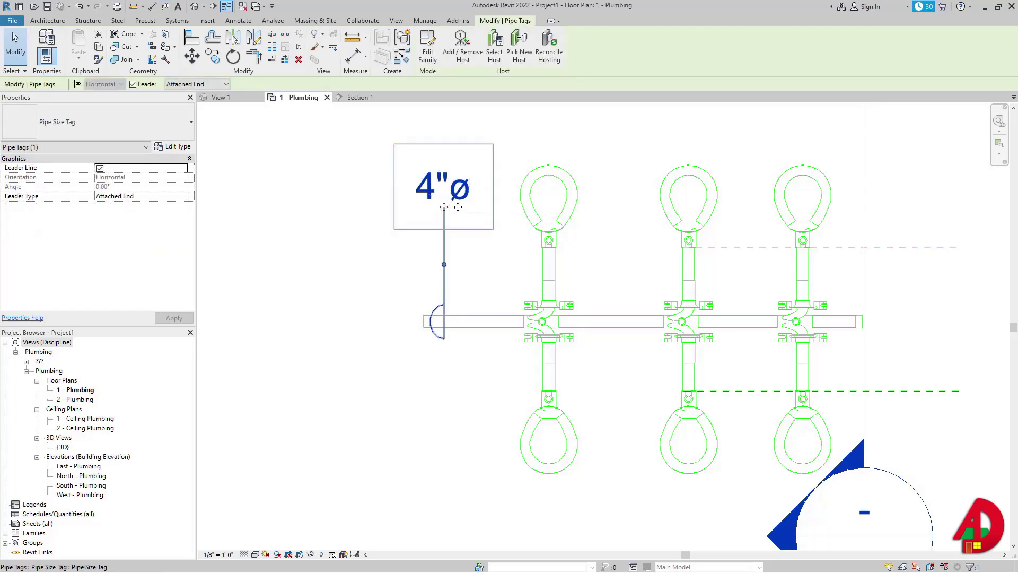
pyautogui.click(427, 45)
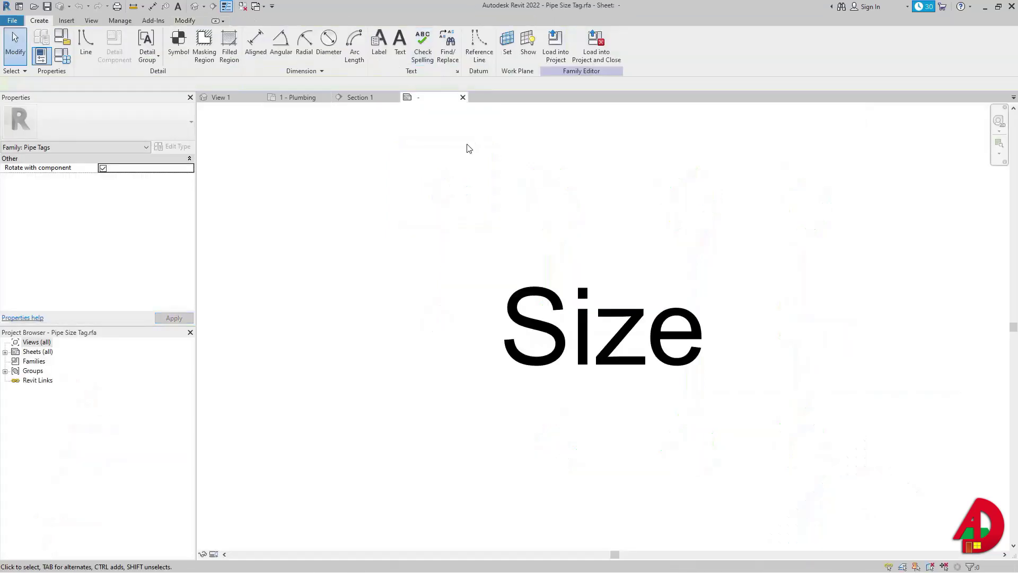
pyautogui.click(531, 307)
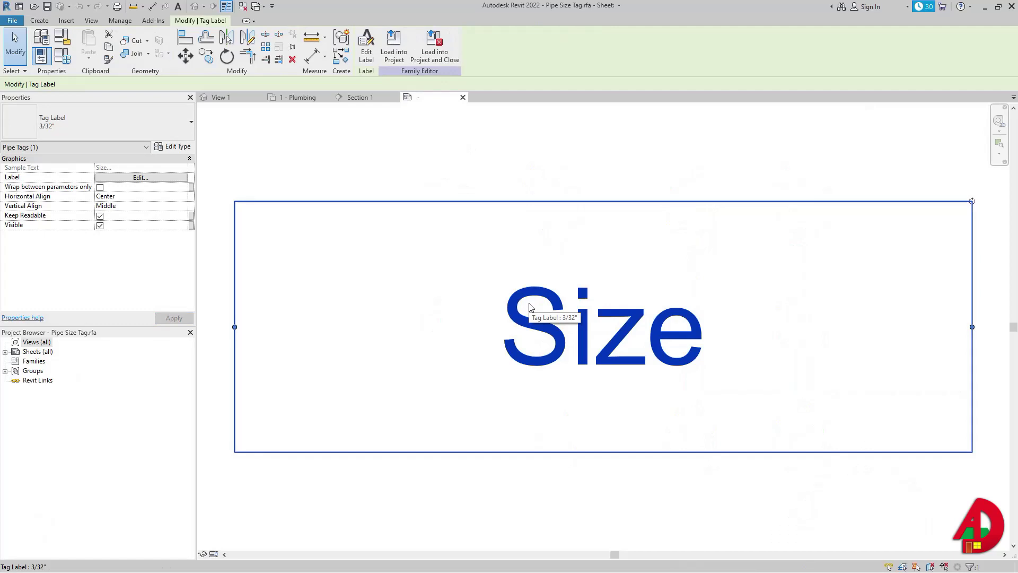
pyautogui.click(126, 179)
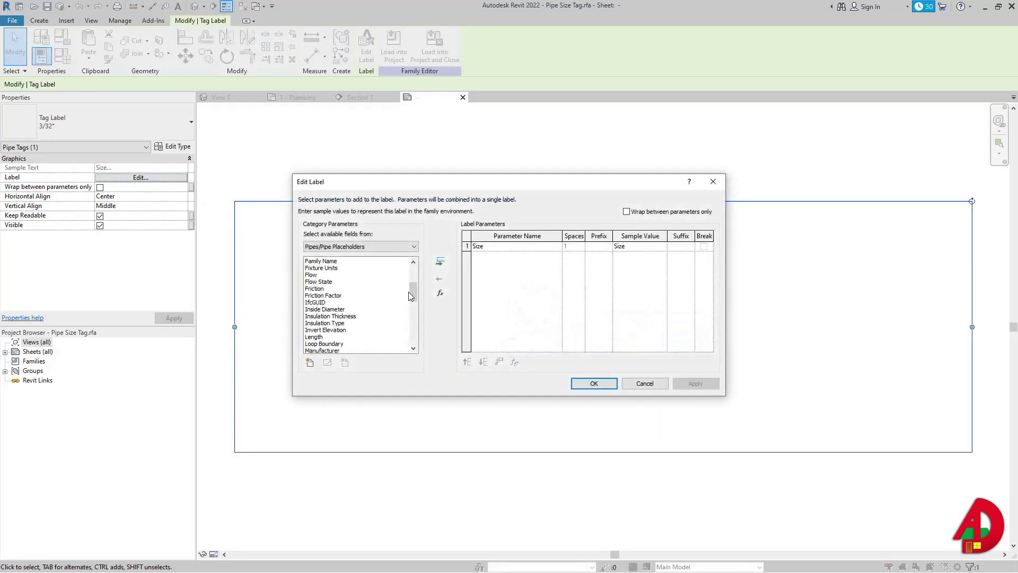
# Step: Add the Fixture Units parameter to the label with an FU suffix and a line break after Size
pyautogui.click(466, 245)
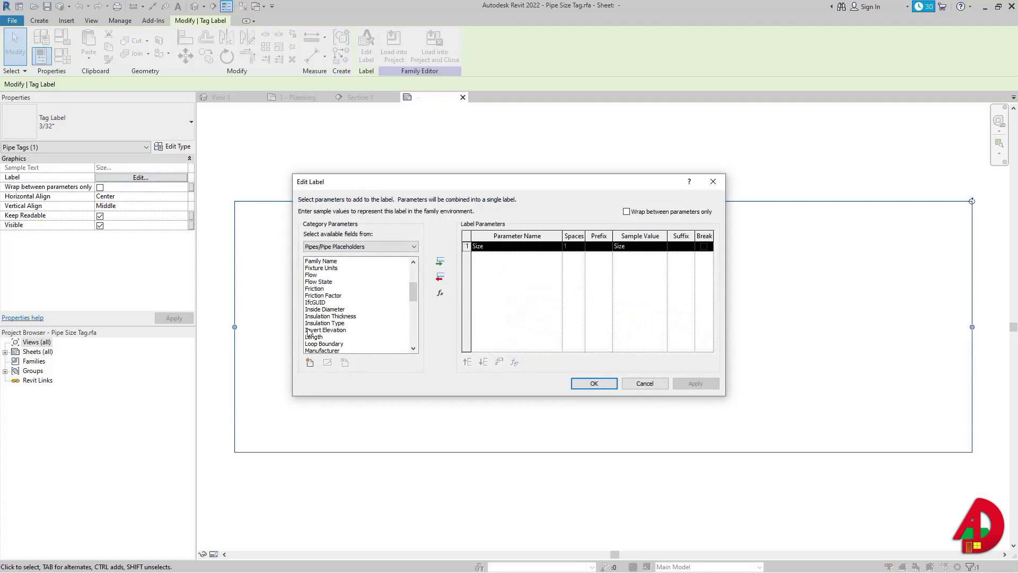
pyautogui.click(346, 317)
pyautogui.press('Home')
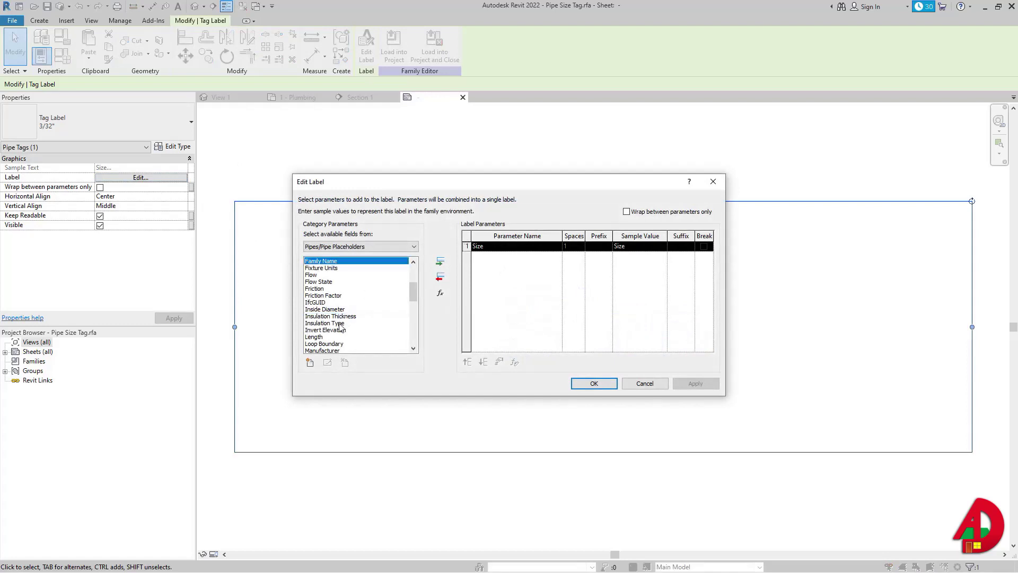
pyautogui.click(391, 268)
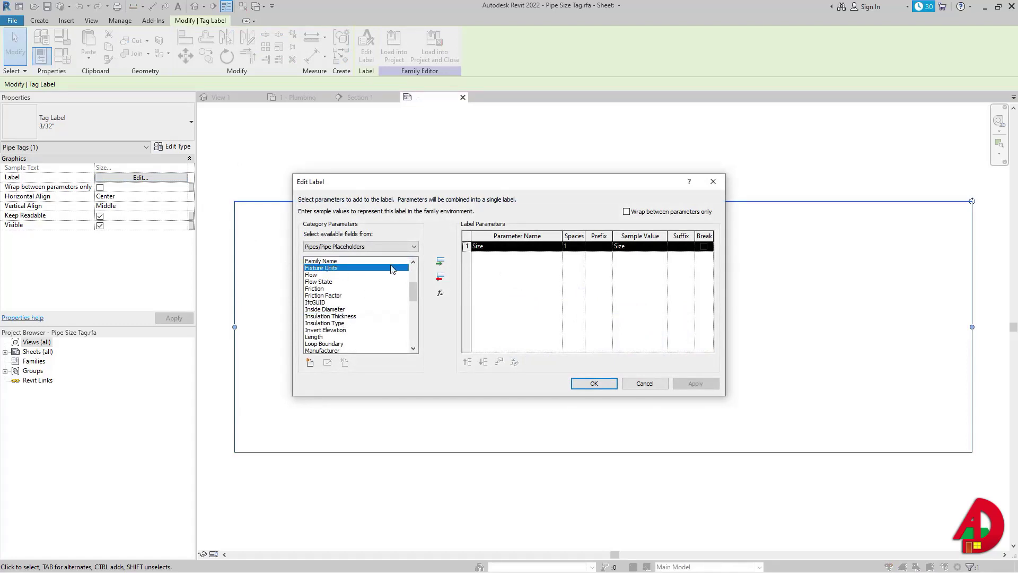
pyautogui.click(440, 262)
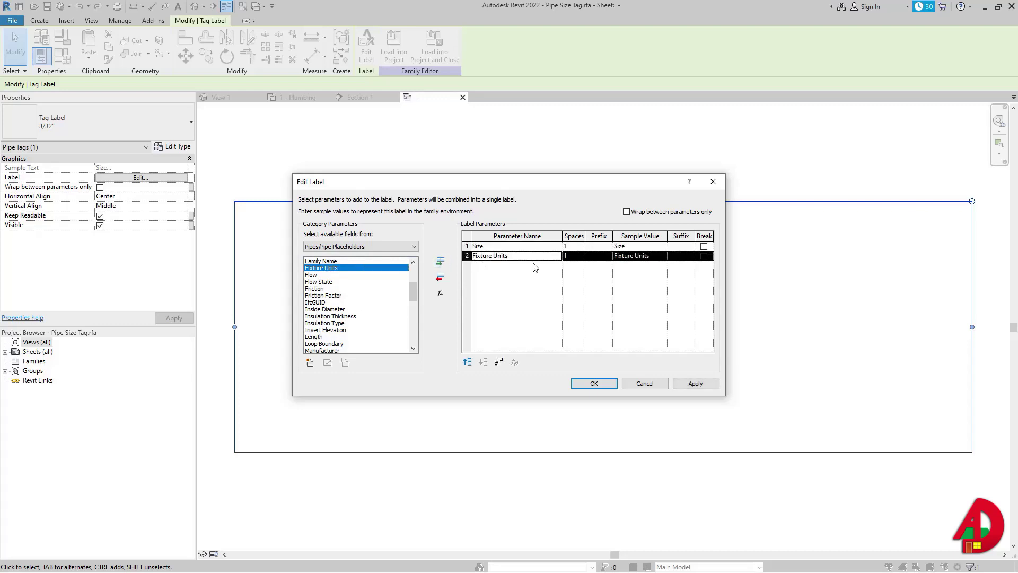
pyautogui.click(703, 246)
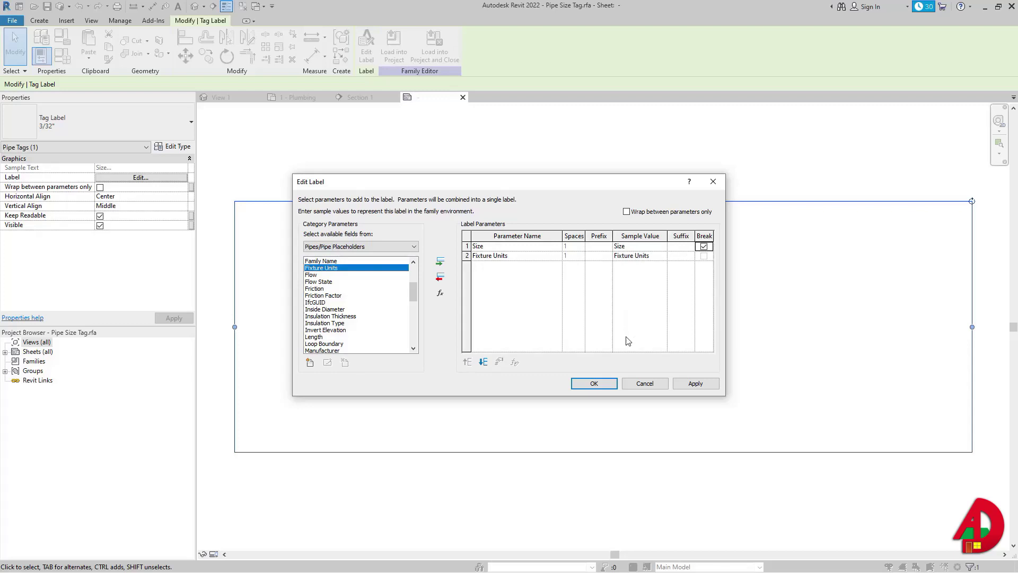
pyautogui.click(676, 258)
pyautogui.click(594, 378)
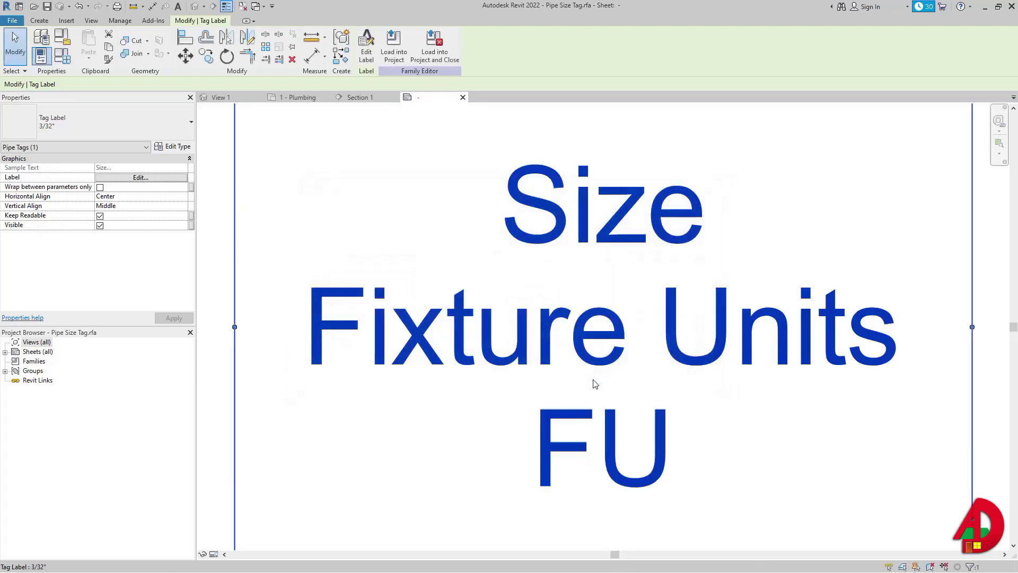
# Step: Load the edited tag family into Project1, overwriting the existing version and its parameter values
pyautogui.click(398, 51)
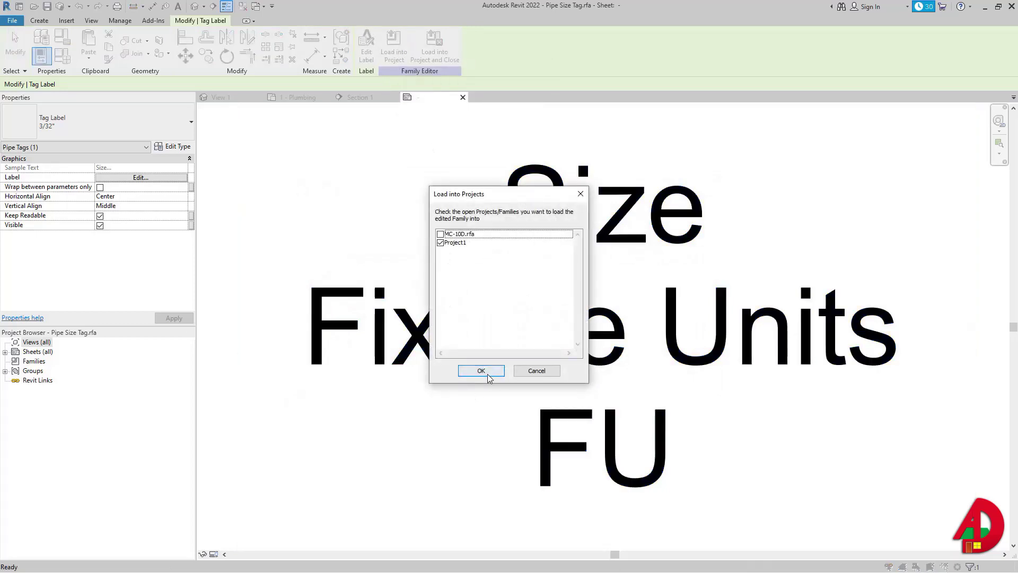
pyautogui.click(480, 370)
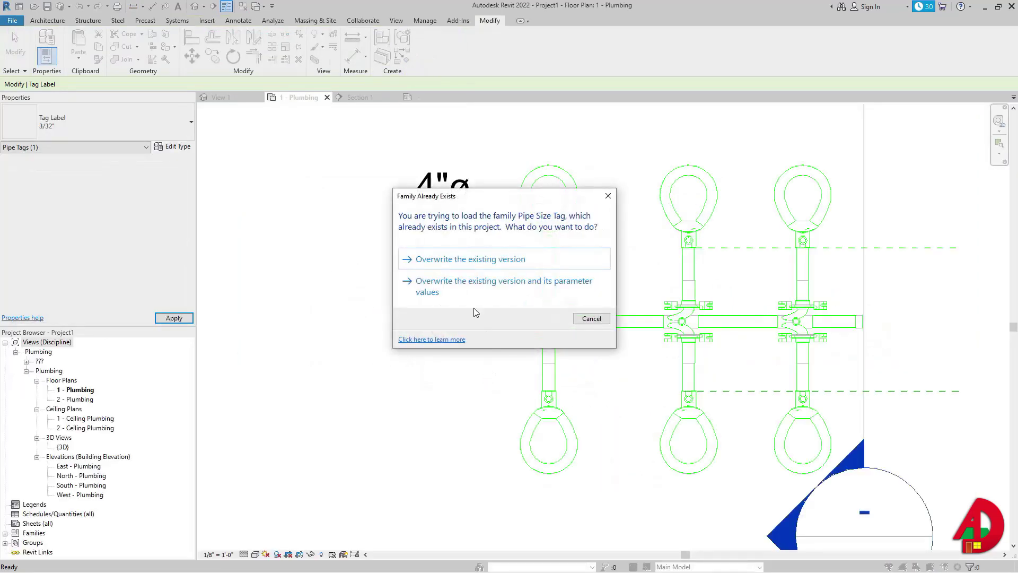
pyautogui.click(456, 284)
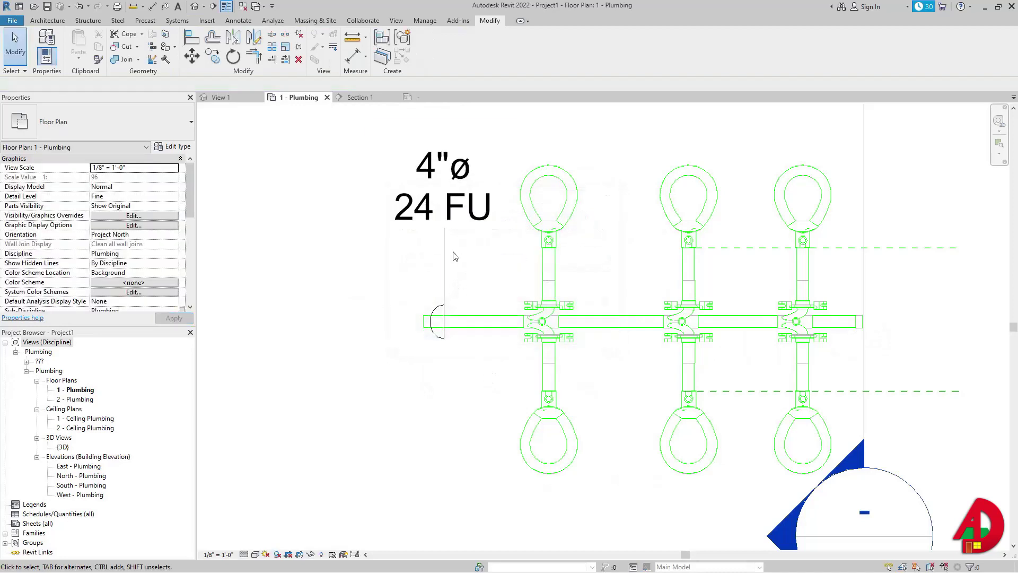
# Step: Place similar tags on the two main pipe segments between the left, middle and right MC-10D carriers
pyautogui.click(415, 215)
pyautogui.press('c')
pyautogui.press('s')
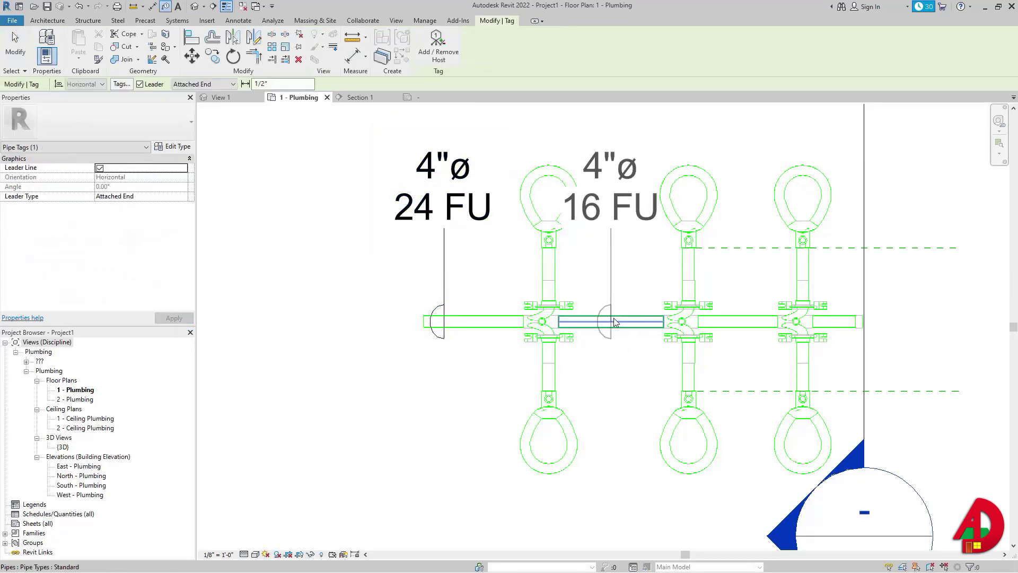
pyautogui.click(616, 322)
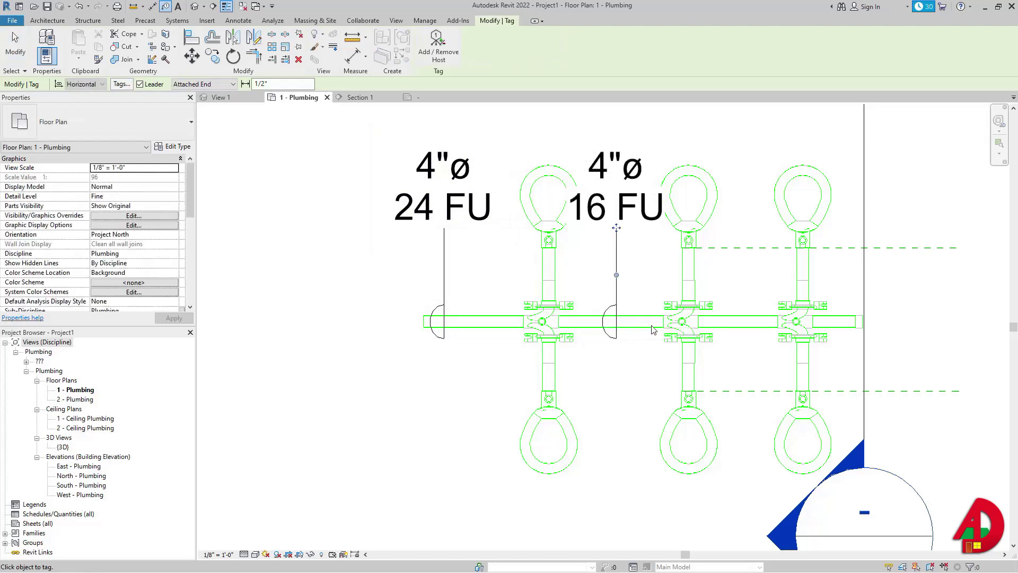
pyautogui.click(745, 320)
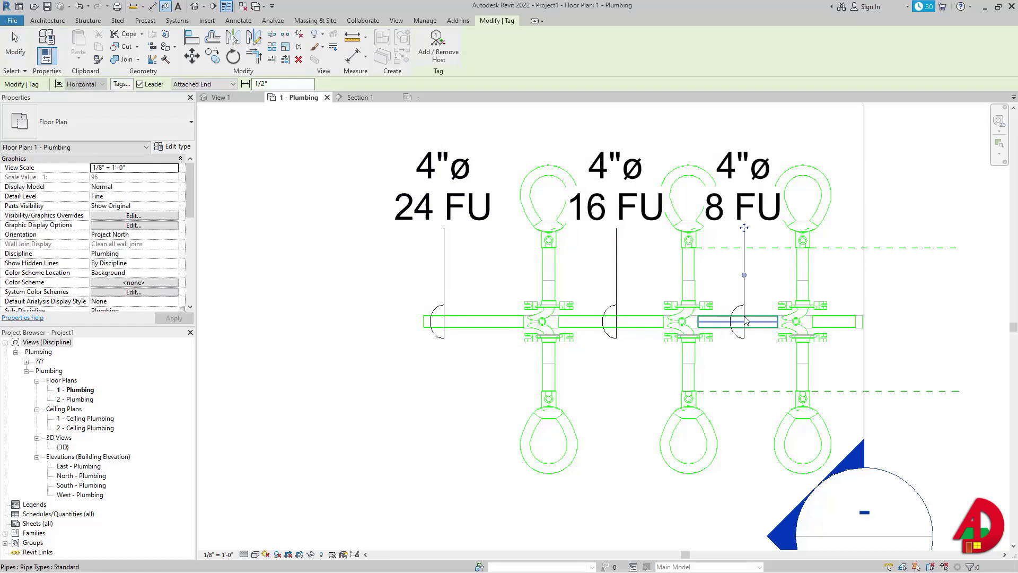
# Step: Set the plumbing floor plan's view scale to 1/4" = 1'-0" and select the water closet above the right-hand carrier
pyautogui.click(215, 554)
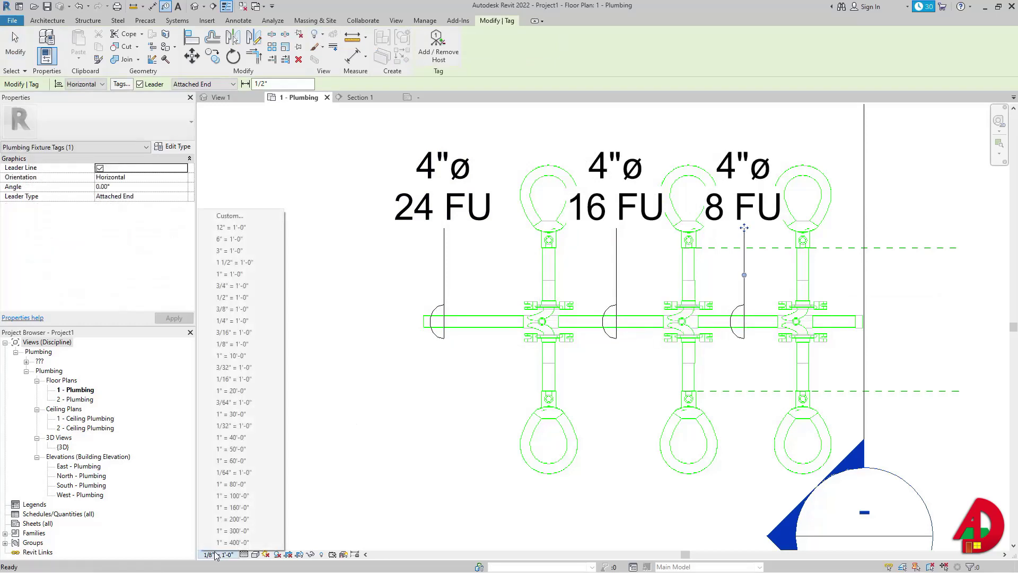
pyautogui.click(248, 321)
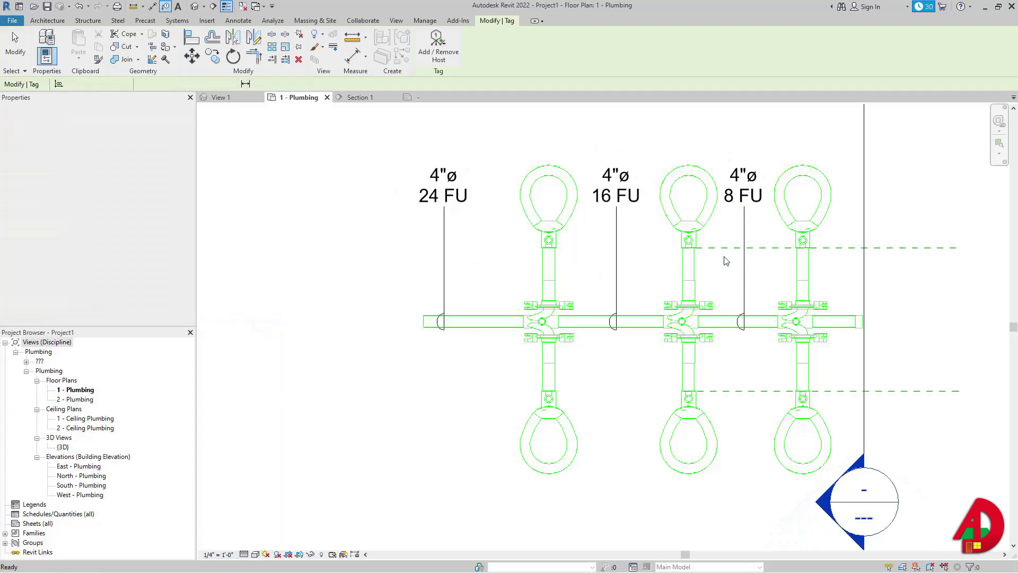
pyautogui.press('Escape')
pyautogui.moveTo(747, 260); pyautogui.dragTo(704, 281, button='middle')
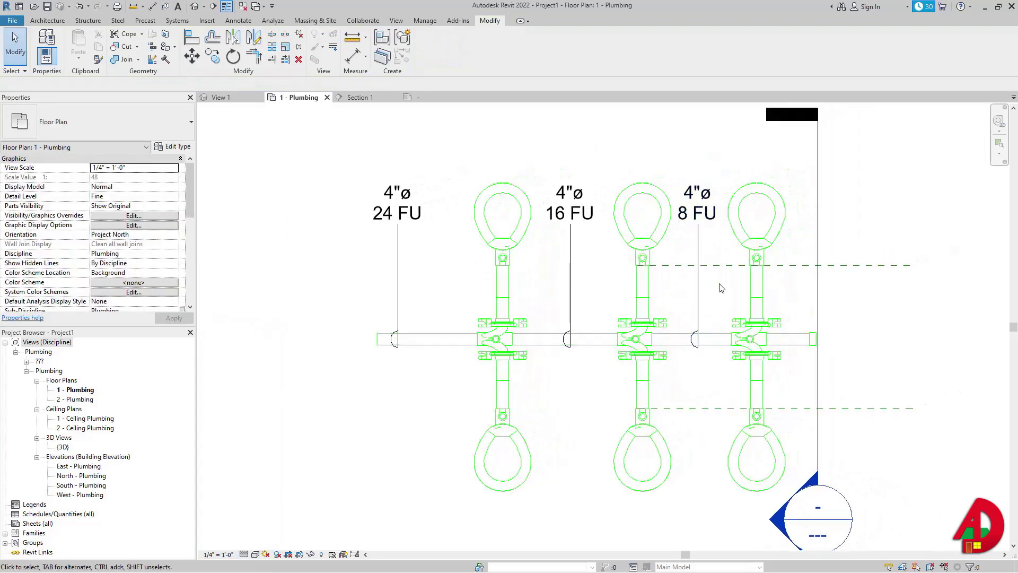
pyautogui.click(779, 230)
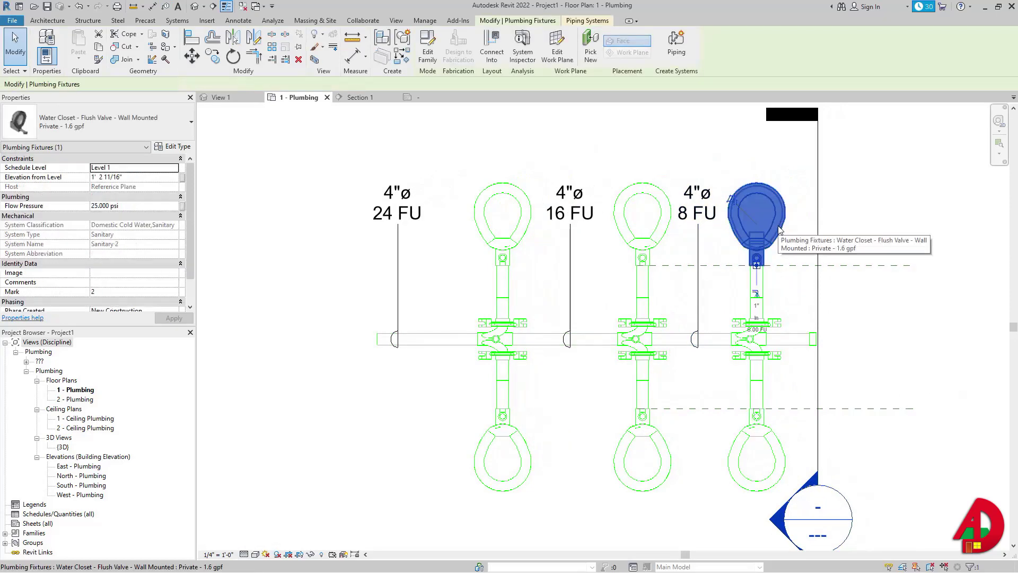
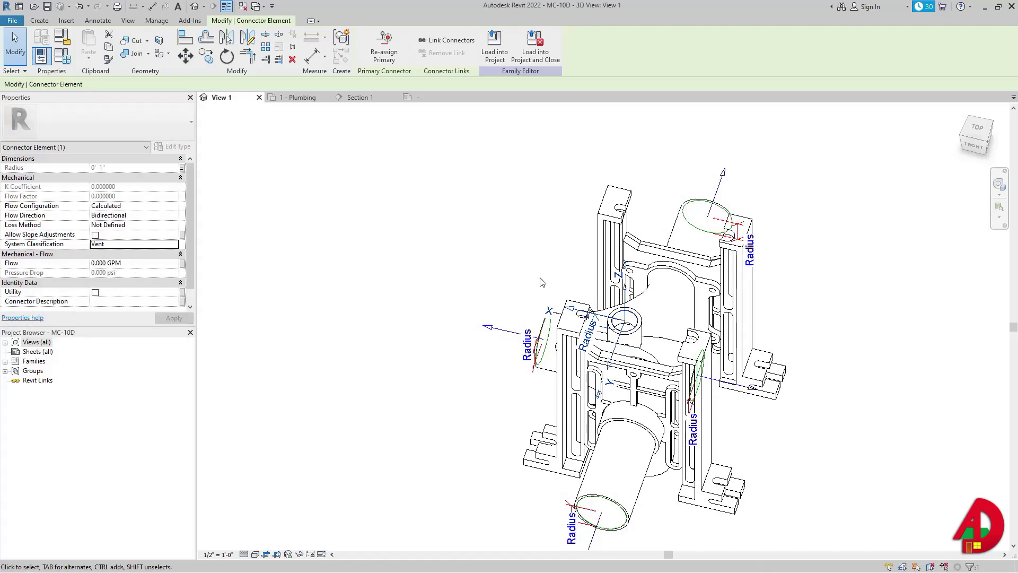
# Step: Set the MC-10D vent connector's system classification to Sanitary and its flow direction to Out
pyautogui.keyDown('shift'); pyautogui.moveTo(540, 282); pyautogui.dragTo(578, 282, button='middle'); pyautogui.keyUp('shift')
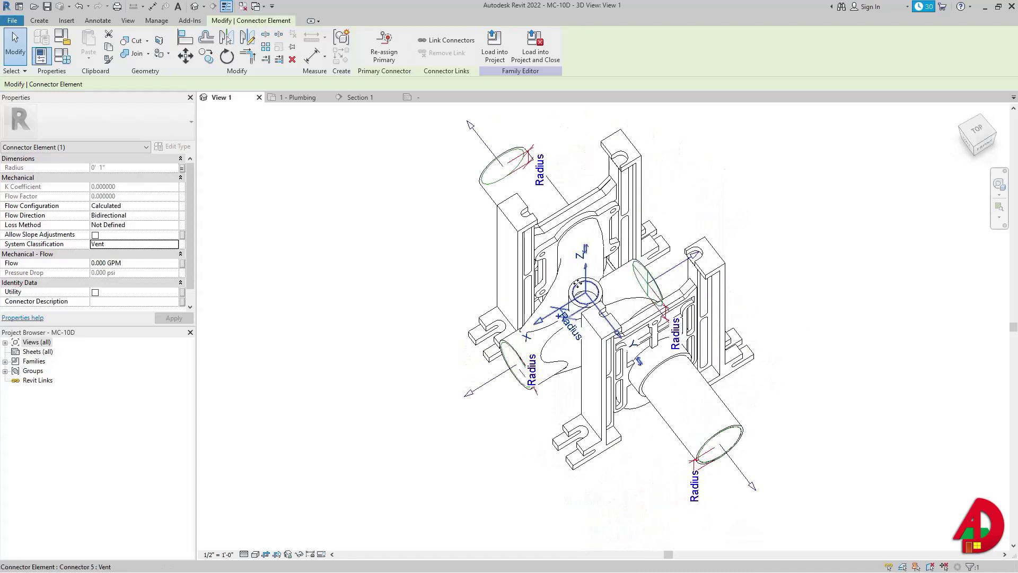
pyautogui.click(174, 245)
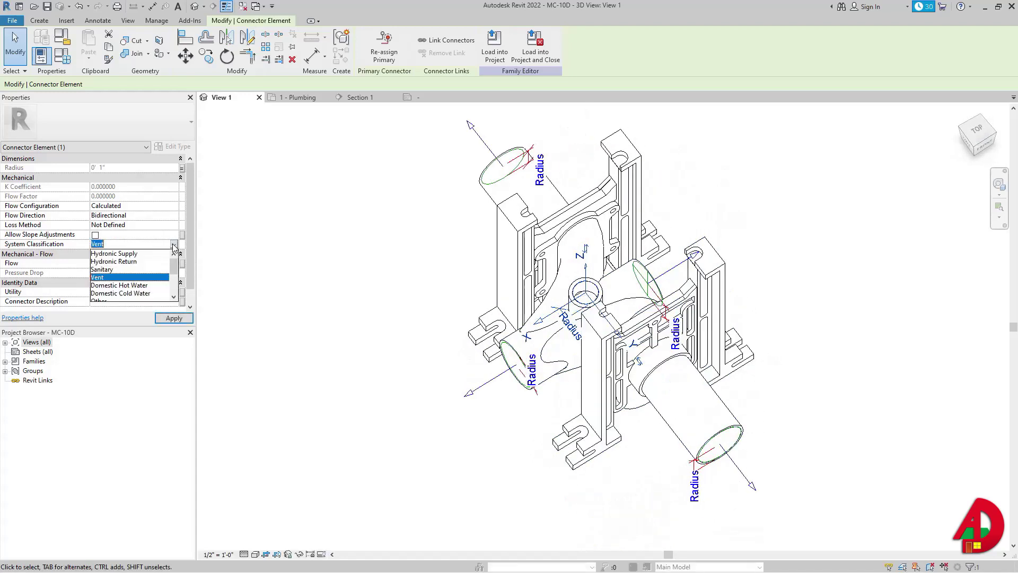
pyautogui.click(108, 270)
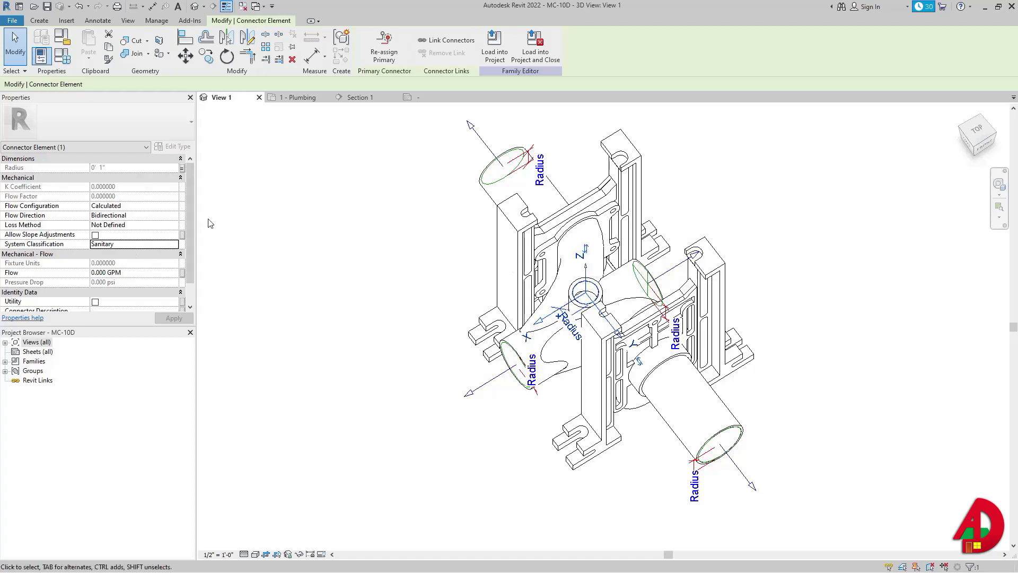
pyautogui.click(175, 216)
pyautogui.click(173, 215)
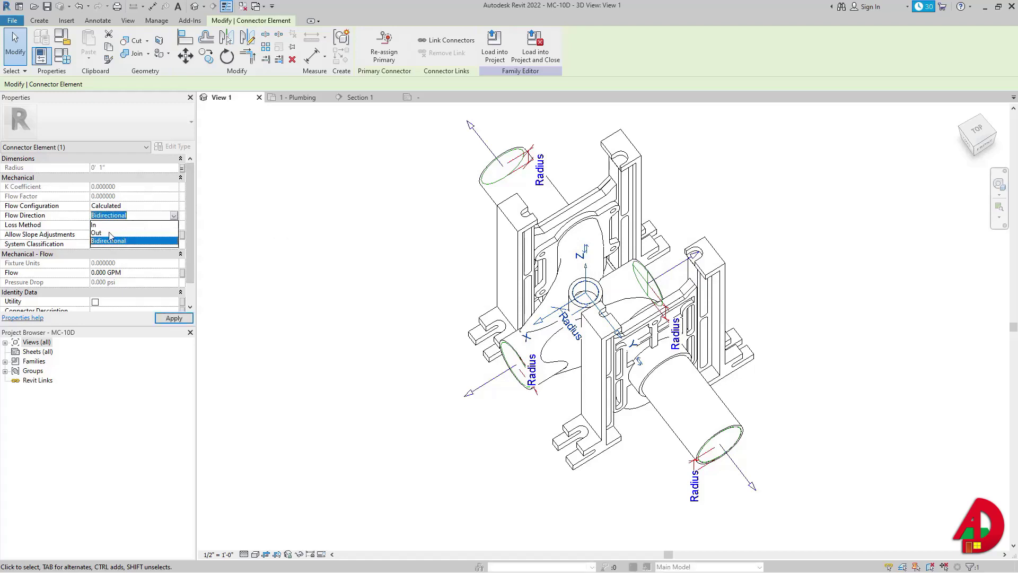
pyautogui.click(109, 233)
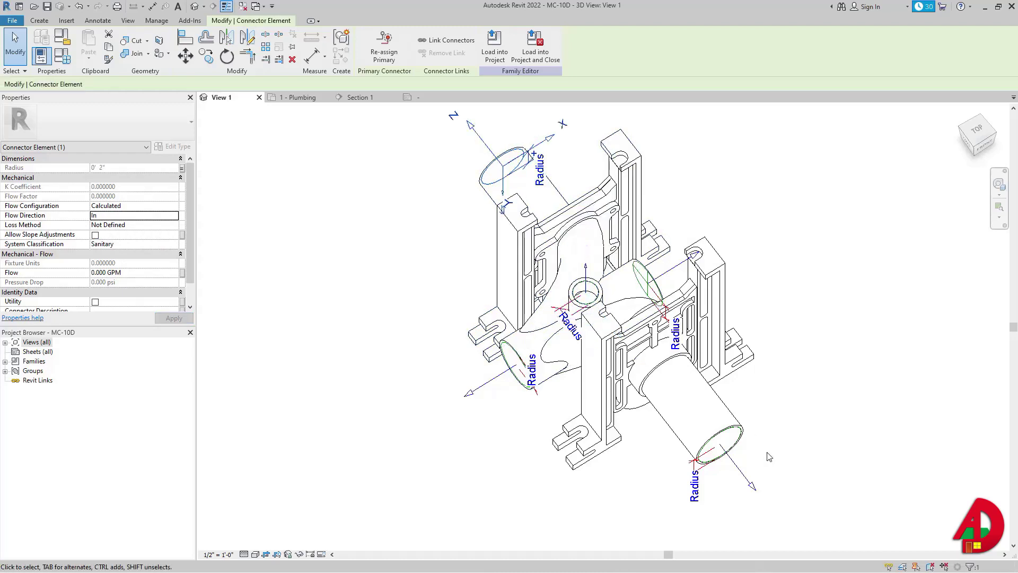
pyautogui.click(737, 470)
pyautogui.press('Escape')
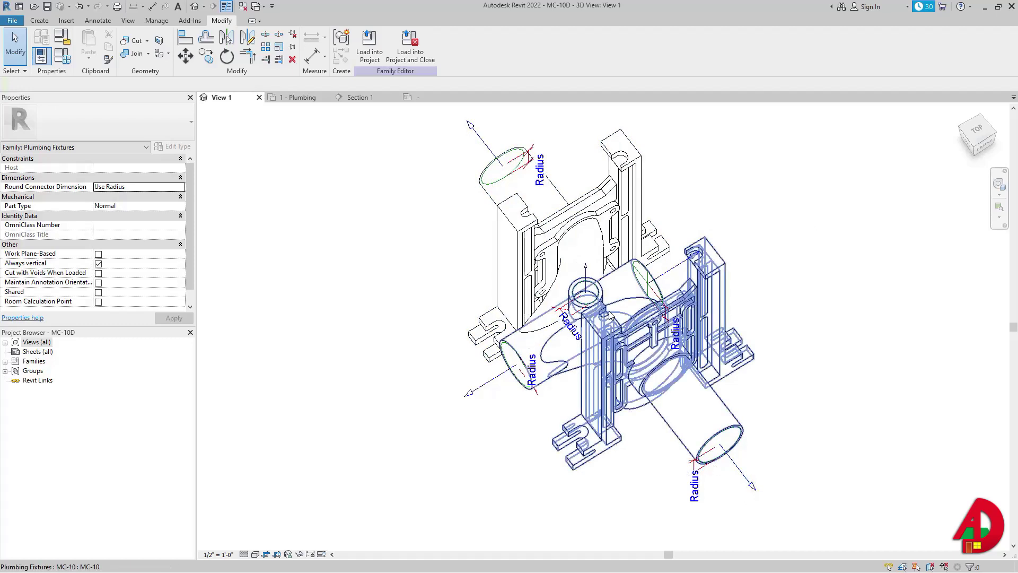
# Step: Set the vent connector's flow configuration to Fixture Units
pyautogui.click(585, 271)
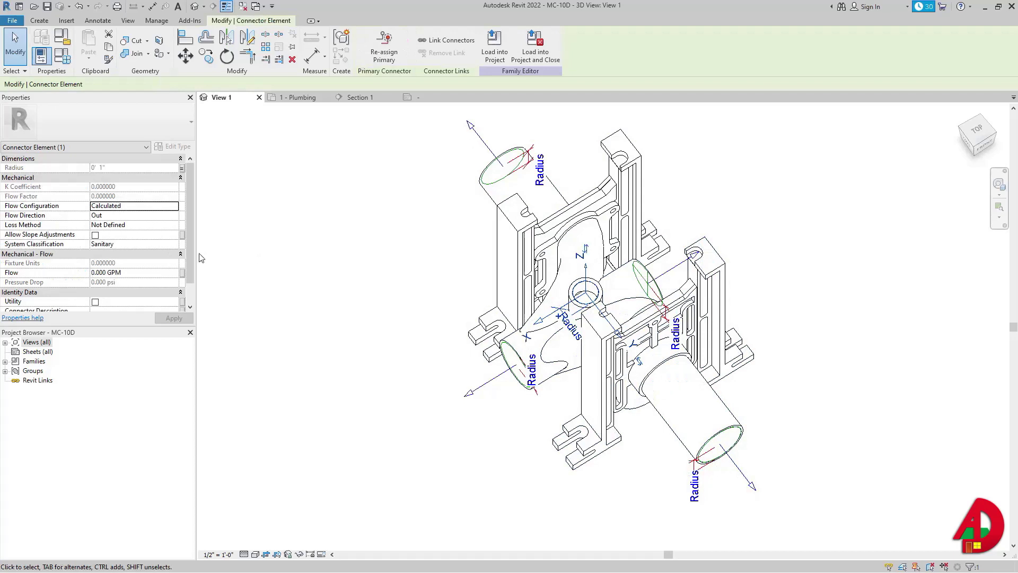
pyautogui.click(171, 207)
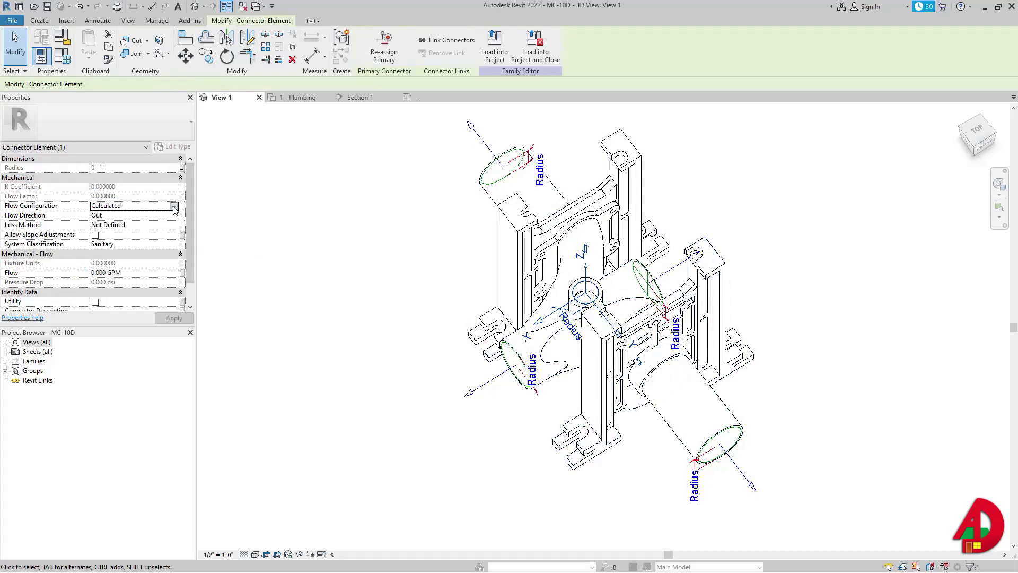
pyautogui.click(174, 205)
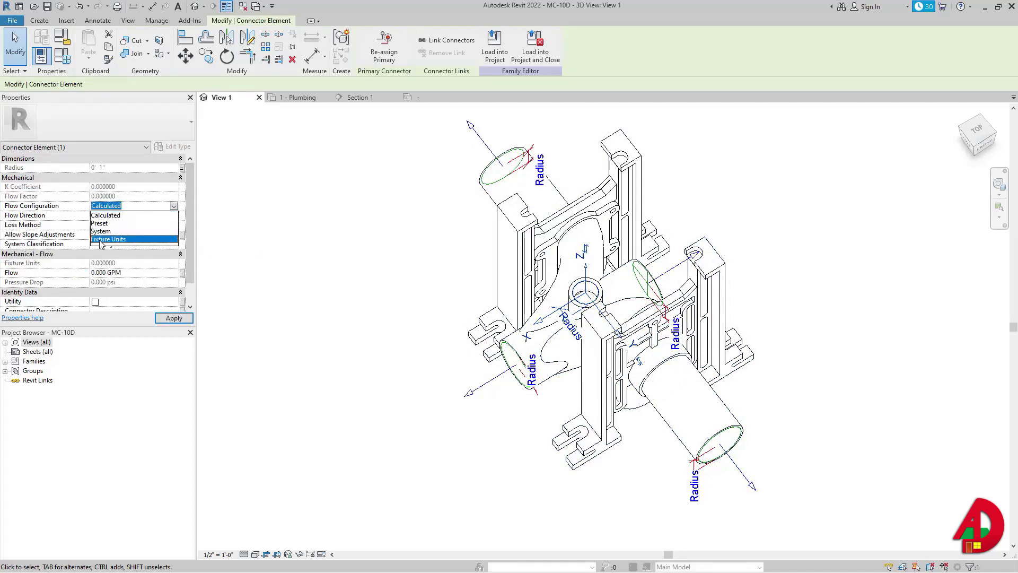
pyautogui.click(100, 239)
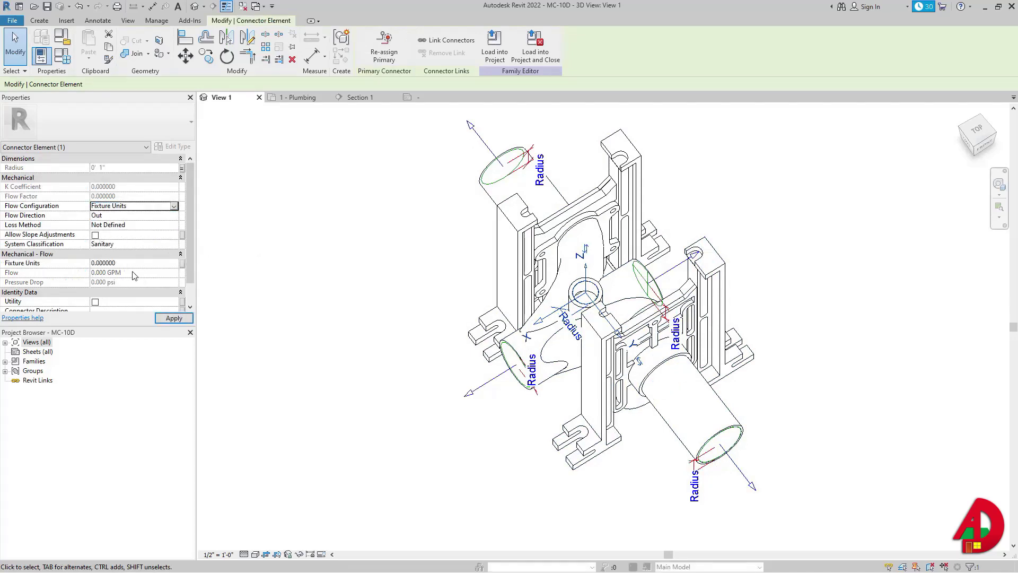
# Step: Create an instance family parameter named VFU and associate it with the vent connector's Fixture Units
pyautogui.click(181, 263)
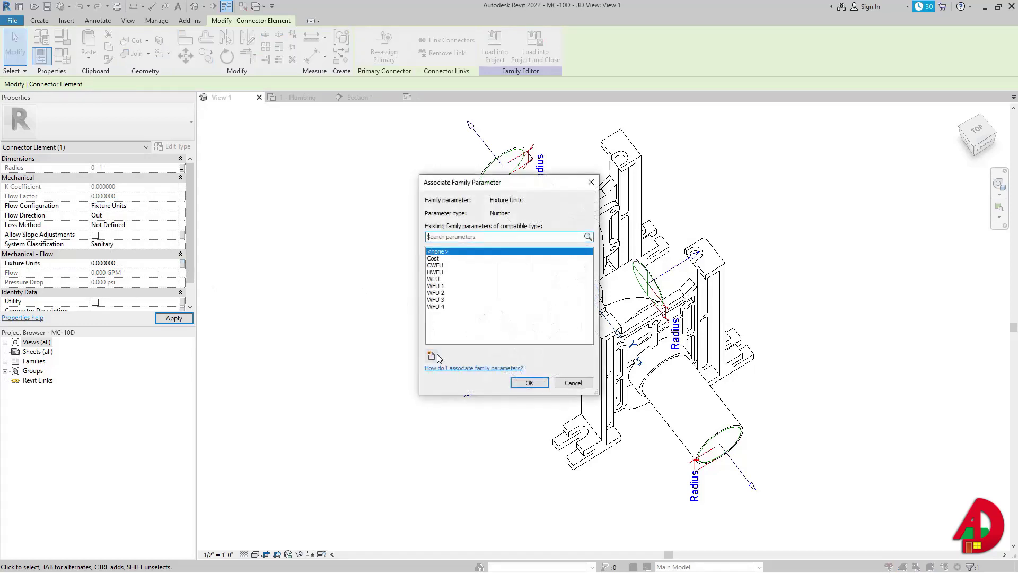
pyautogui.click(437, 355)
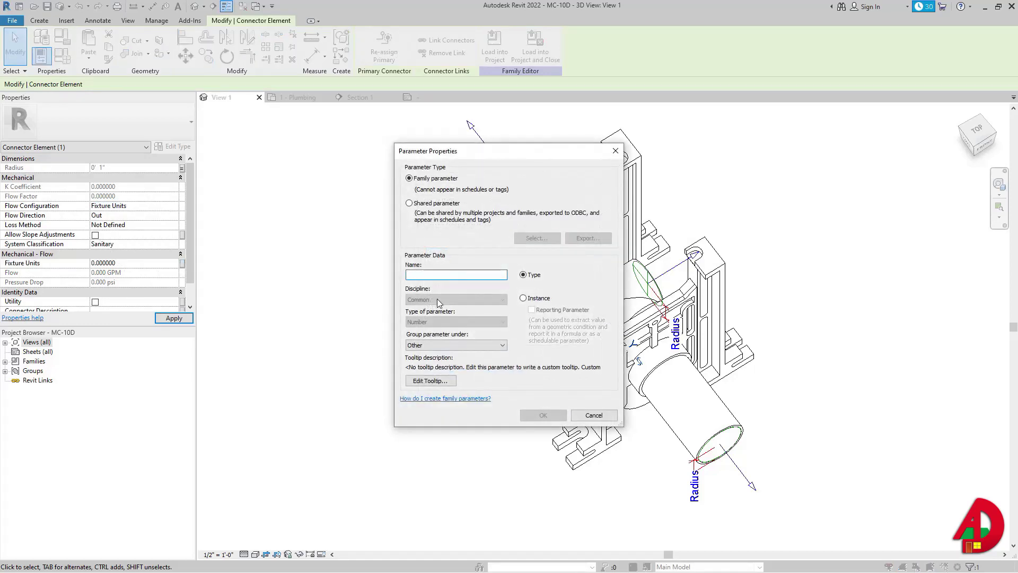
pyautogui.write('VFU')
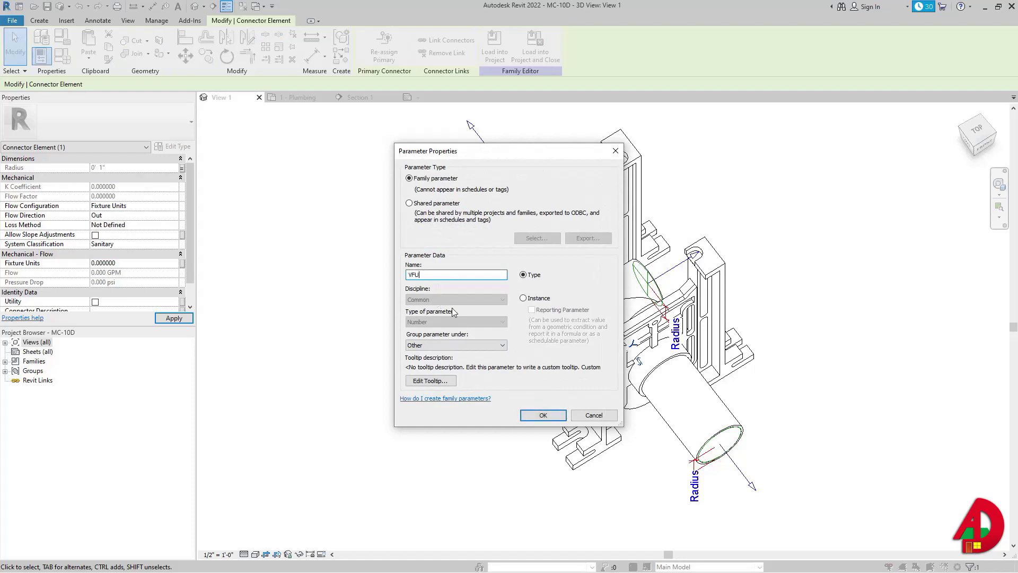
pyautogui.click(523, 299)
pyautogui.click(541, 415)
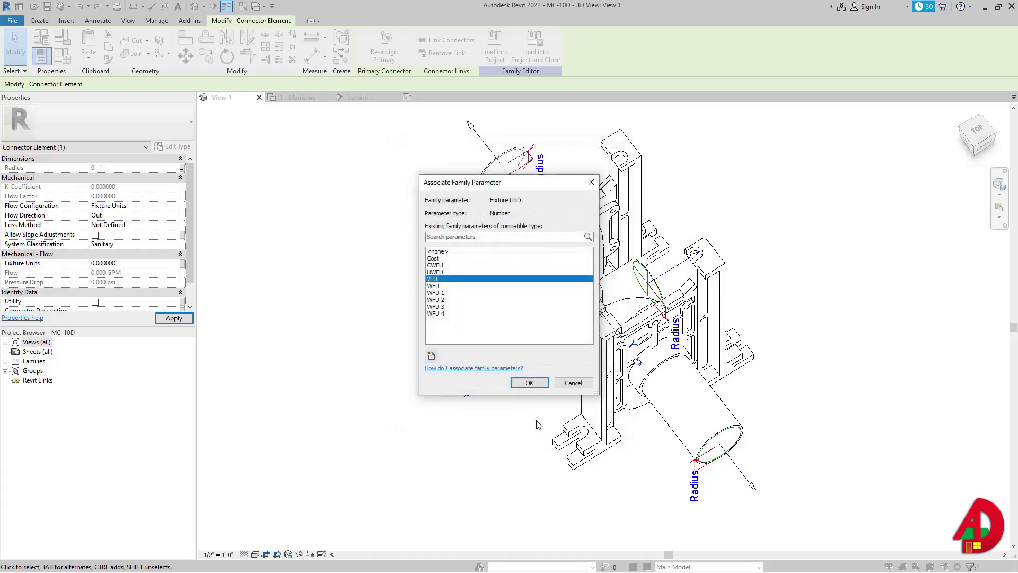
pyautogui.click(530, 382)
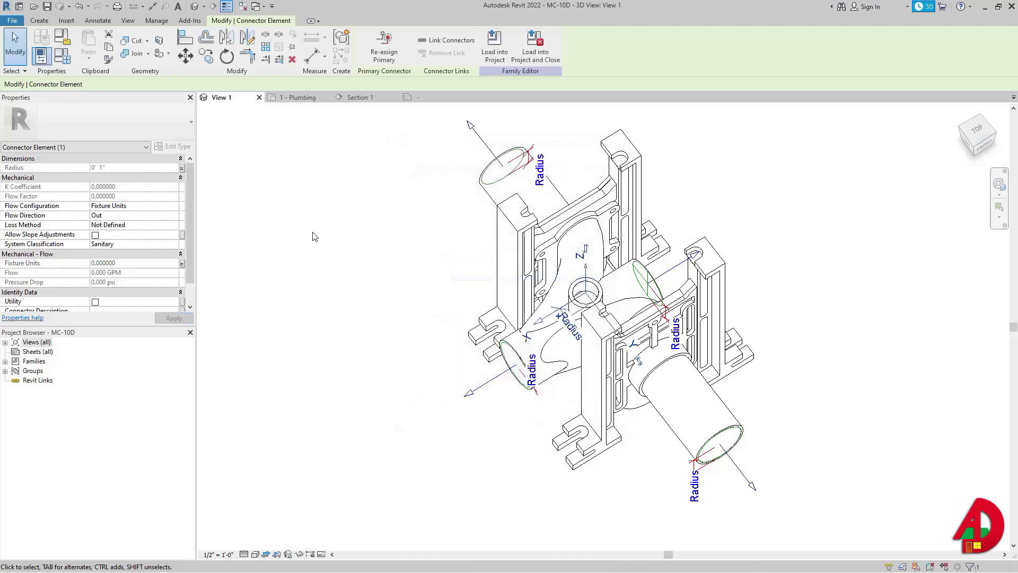
# Step: Give the VFU parameter the formula WFU 2+WFU 4 in the family types and apply it
pyautogui.click(289, 237)
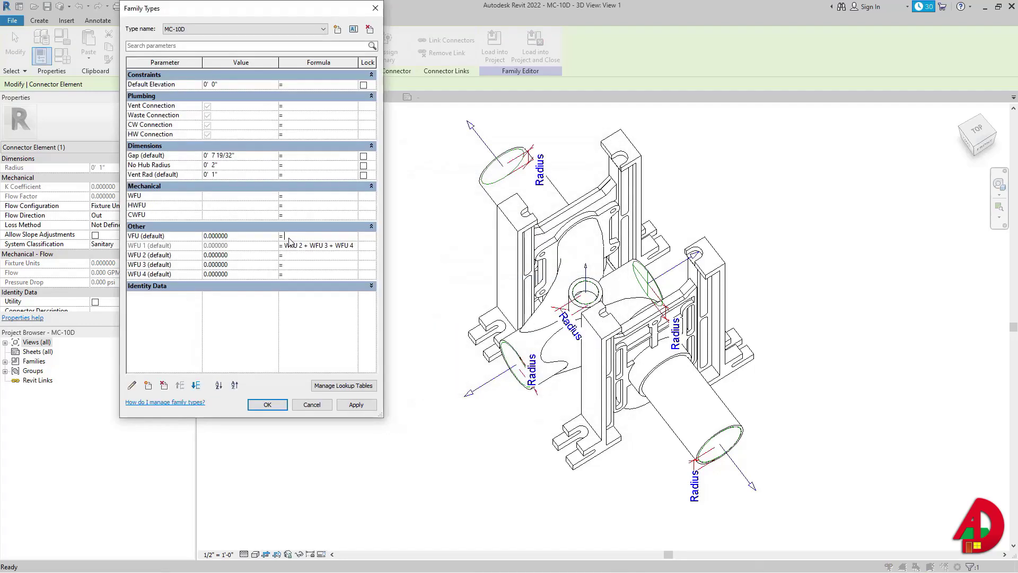
pyautogui.write('WFU 2+WFU 4')
pyautogui.click(356, 404)
pyautogui.click(254, 404)
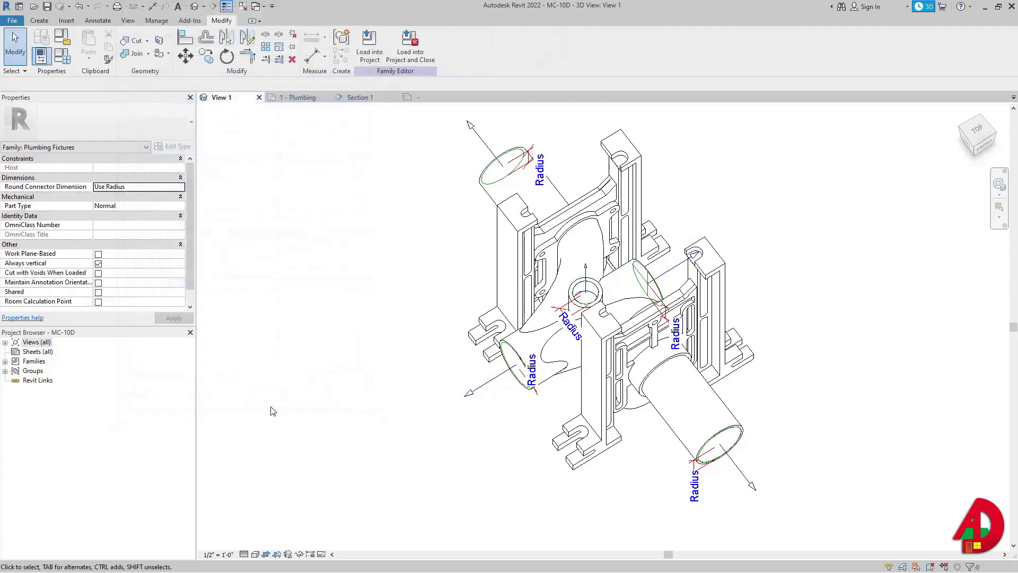
# Step: Check the front carrier inlet connector and load MC-10D into Project1, overwriting the existing version and its parameter values
pyautogui.click(477, 147)
pyautogui.click(735, 466)
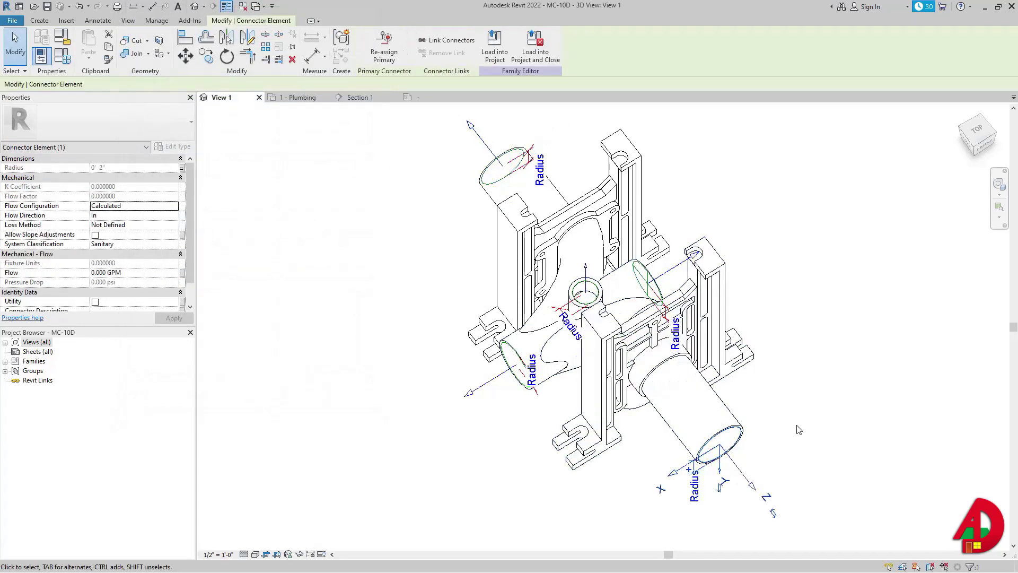
pyautogui.click(492, 55)
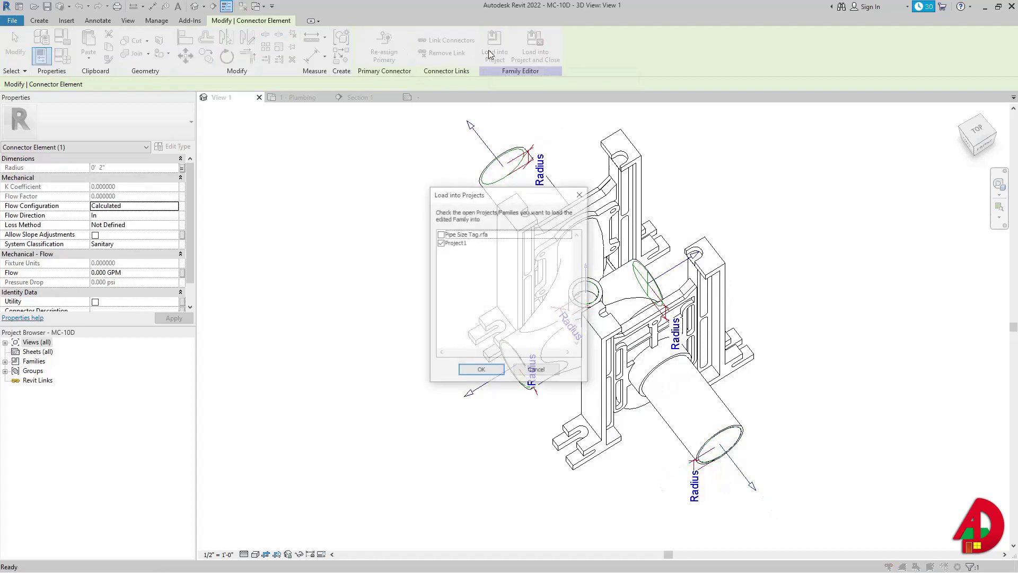
pyautogui.click(471, 374)
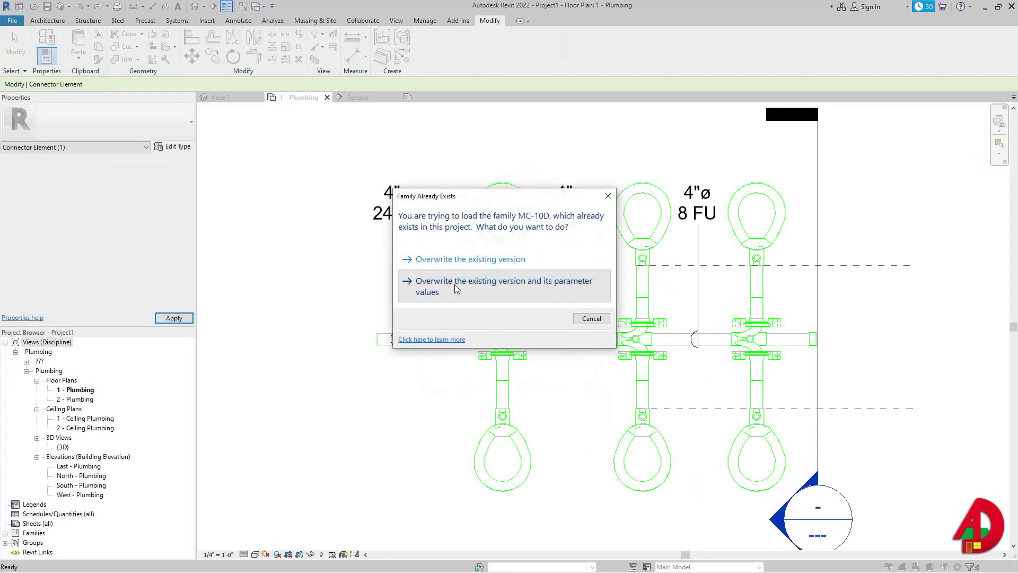
pyautogui.click(454, 287)
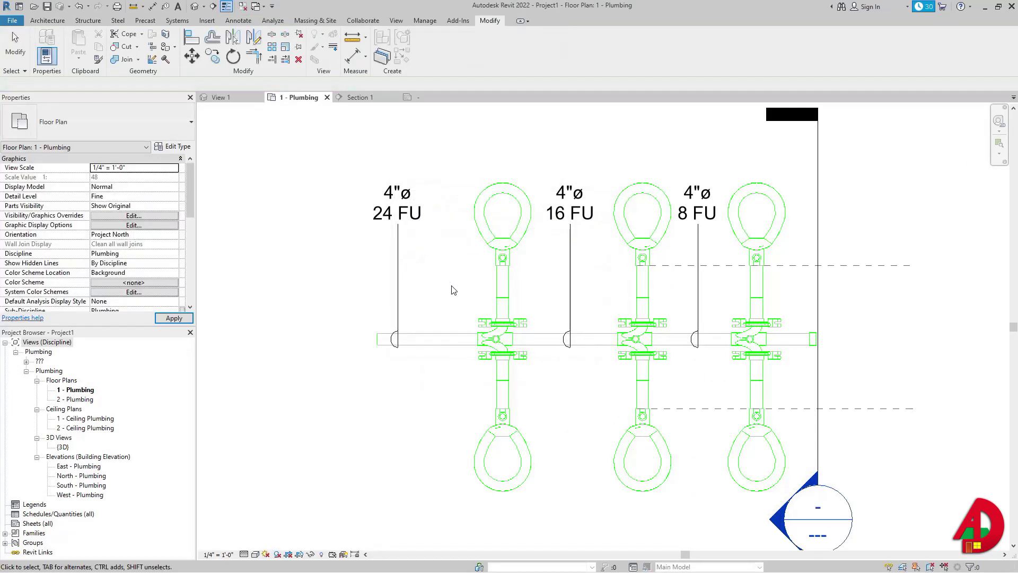
# Step: Create a similar horizontal section across all three carriers, just below the main pipe and facing up the plan
pyautogui.click(817, 389)
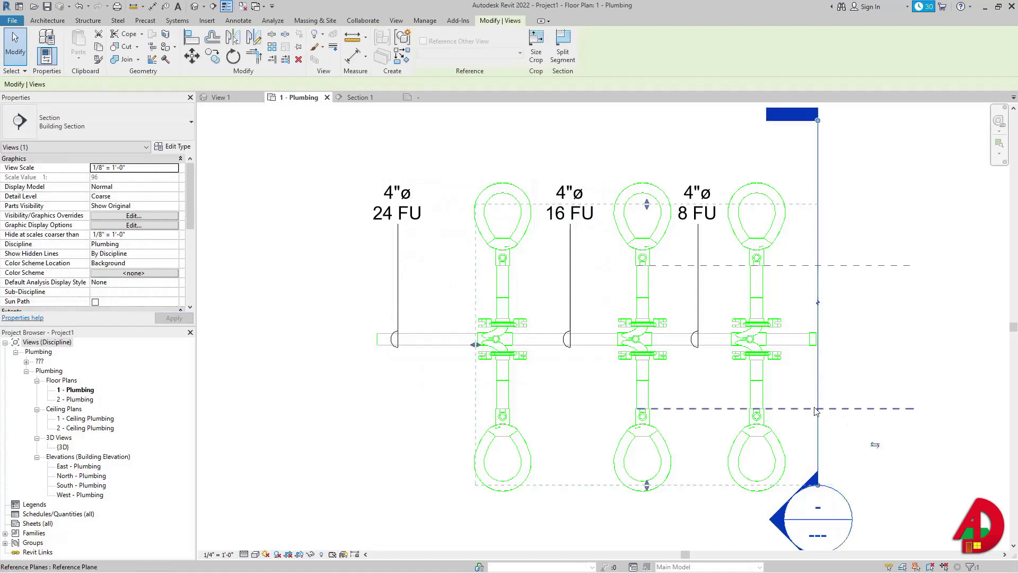
pyautogui.press('c')
pyautogui.press('s')
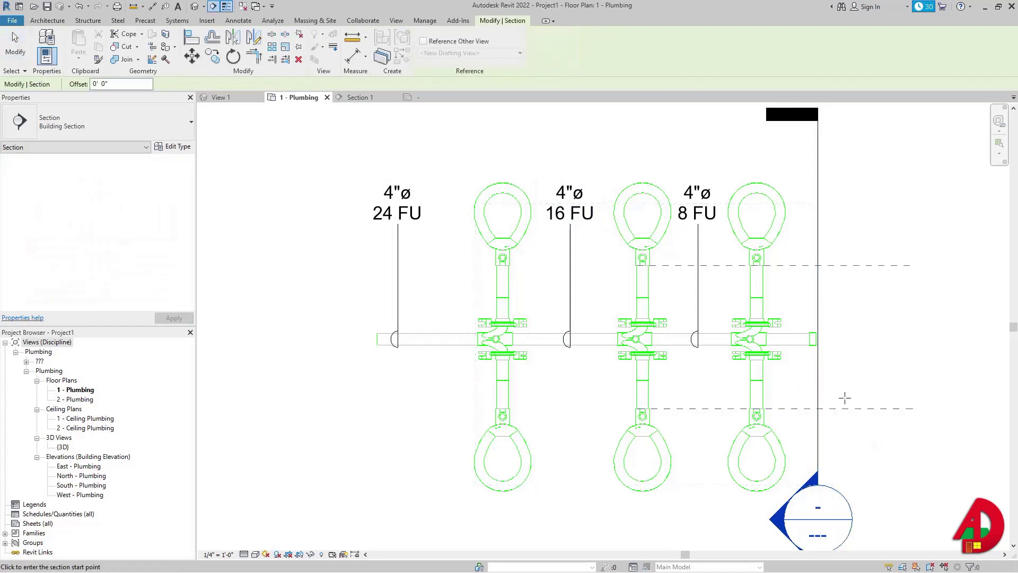
pyautogui.click(302, 395)
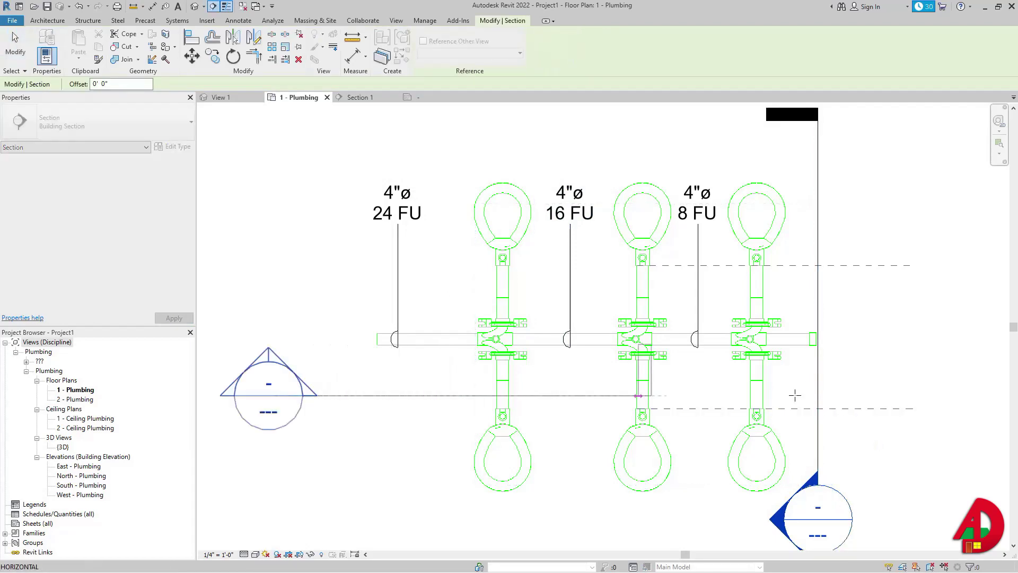
pyautogui.click(905, 395)
pyautogui.press('Escape')
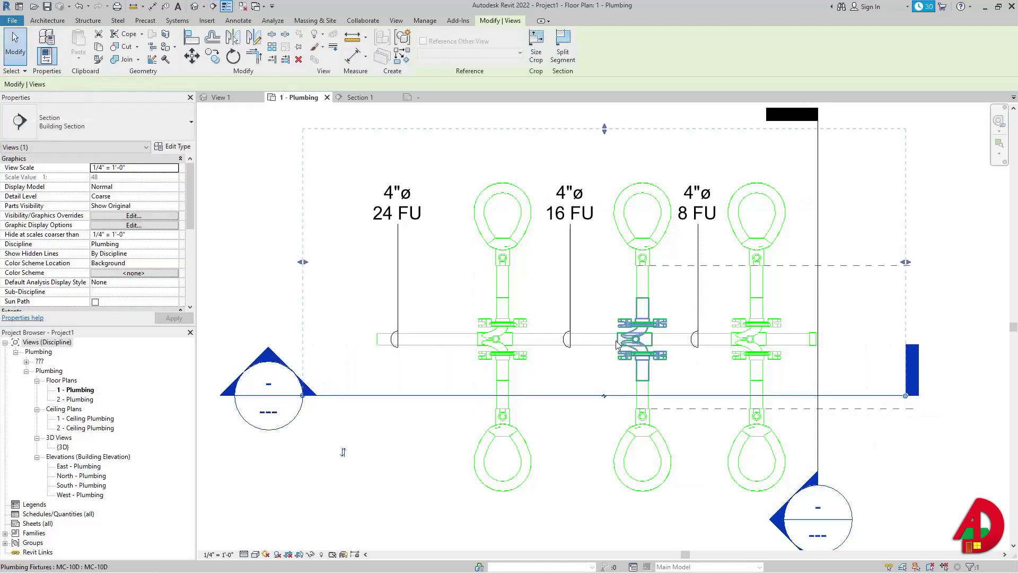
pyautogui.press('Escape')
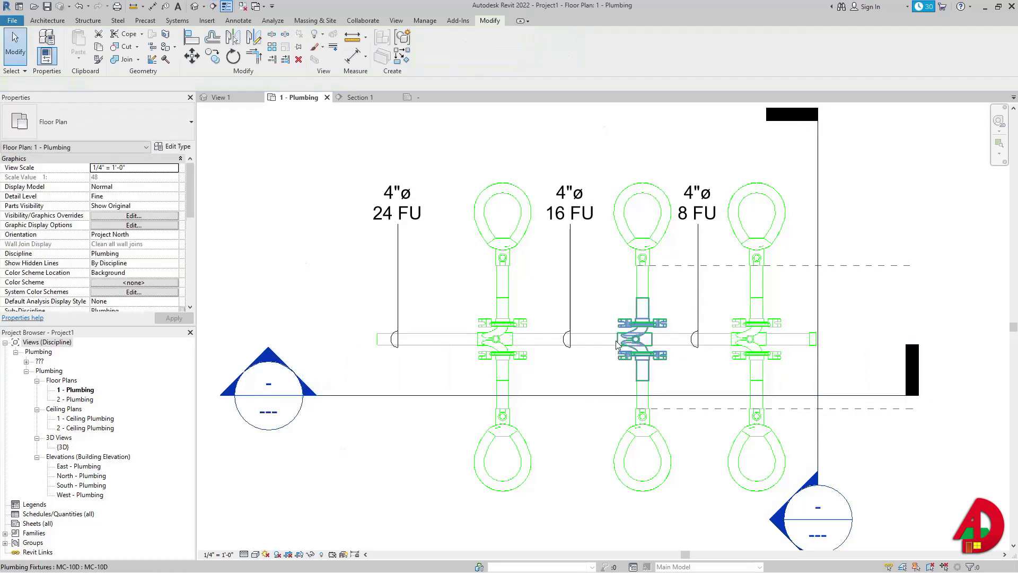
# Step: Open the new horizontal section's view and set its detail level to Fine
pyautogui.rightClick(595, 396)
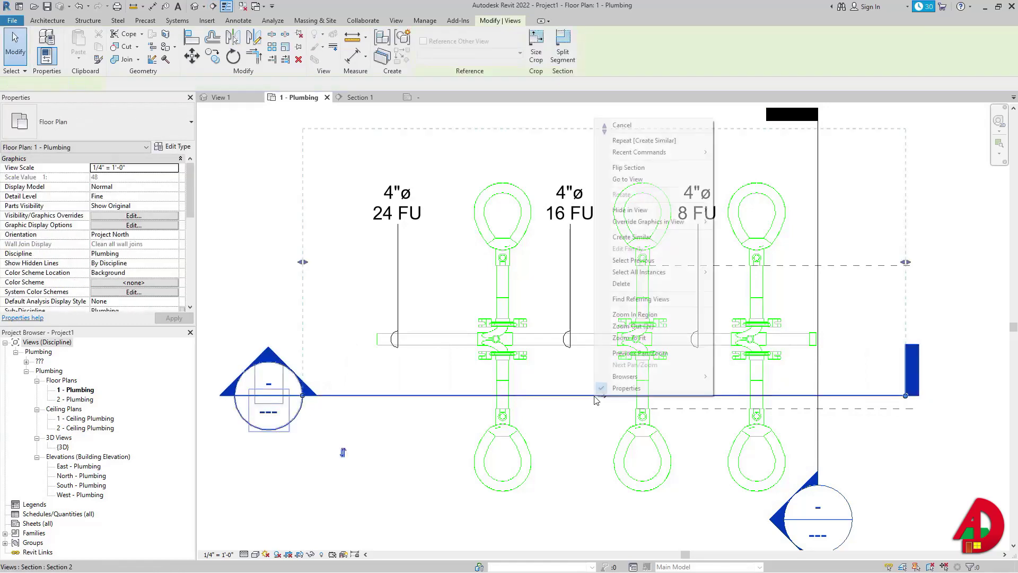
pyautogui.click(677, 187)
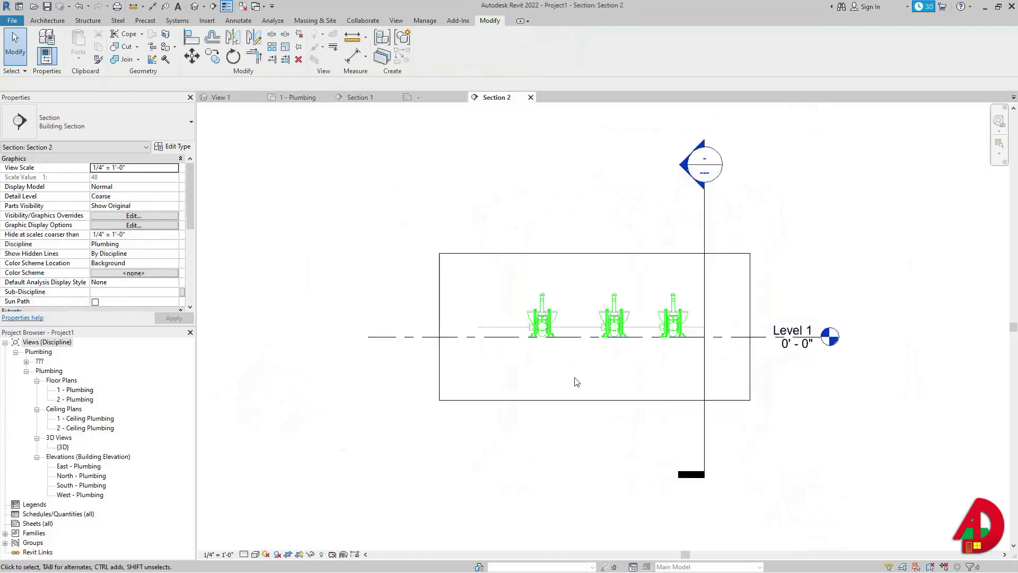
pyautogui.click(255, 554)
pyautogui.click(257, 542)
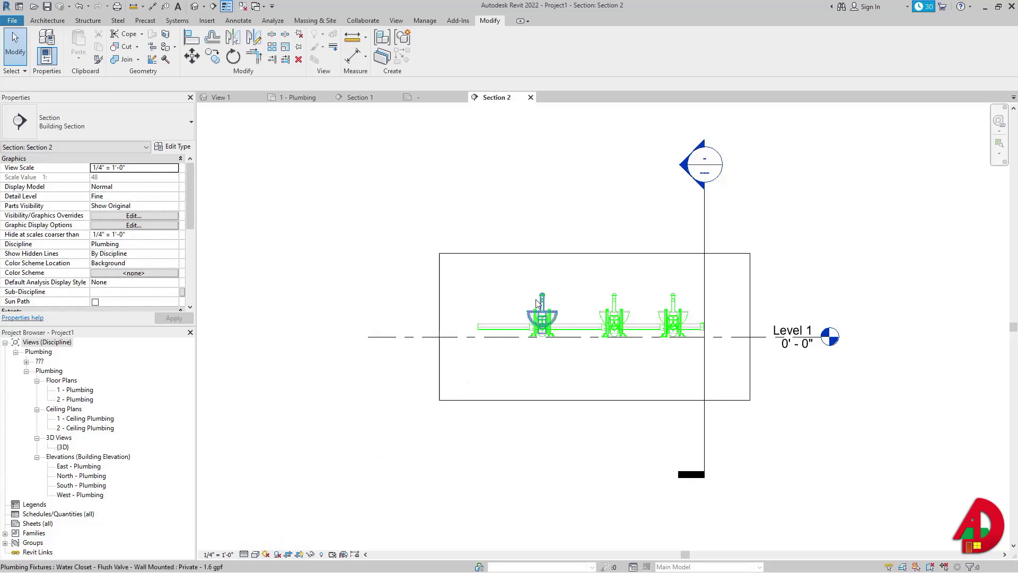
pyautogui.scroll(6, 547, 311)
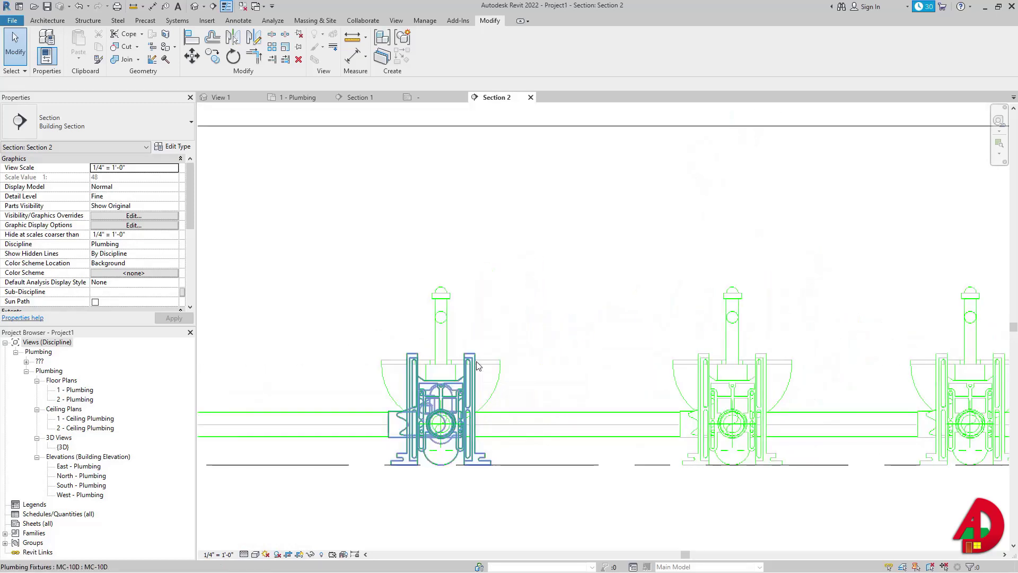
# Step: Draw a vertical 2" pipe about 2' 10" long upward from the leftmost carrier's vent connector
pyautogui.click(477, 365)
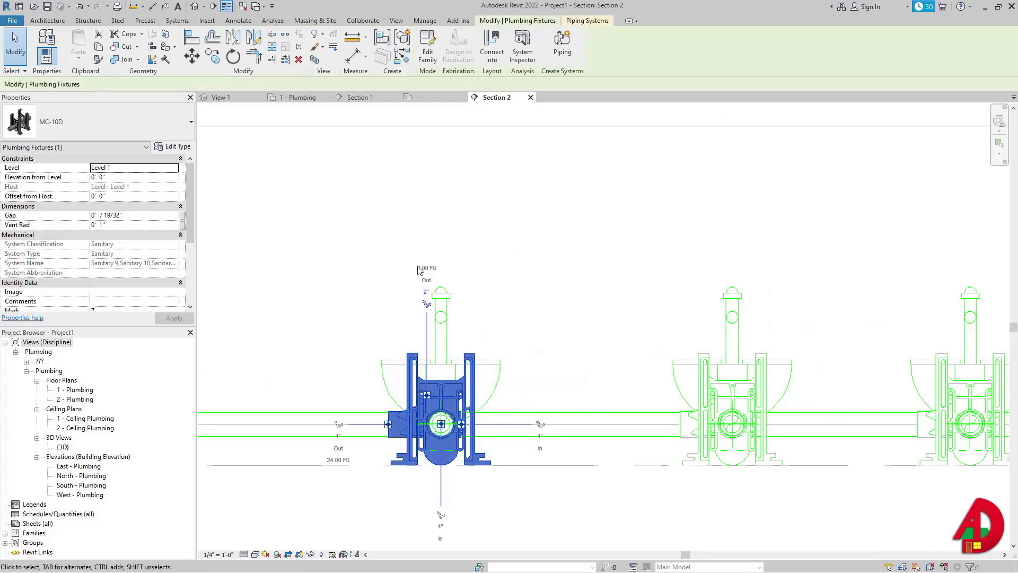
pyautogui.click(426, 305)
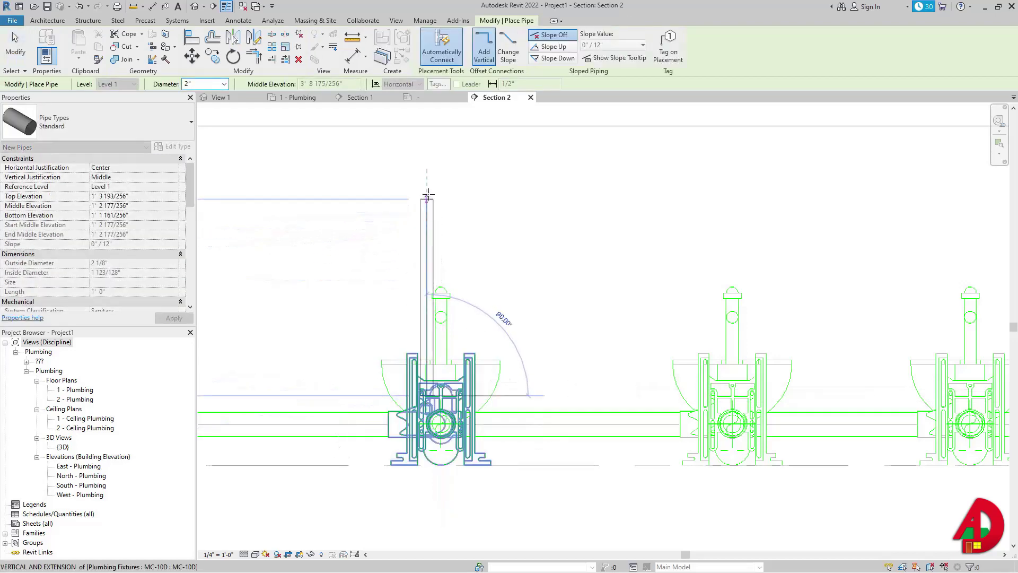
pyautogui.click(427, 193)
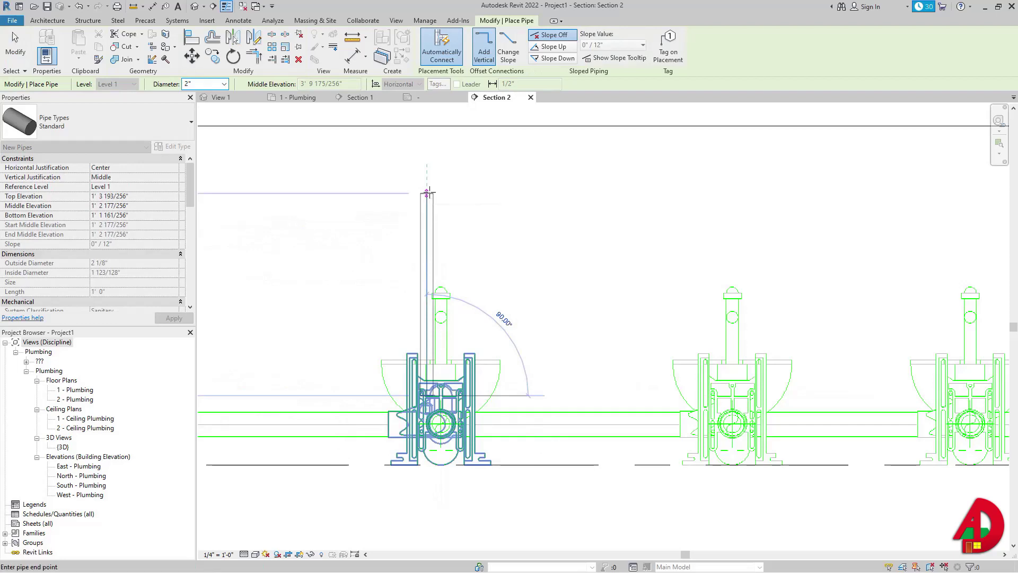
pyautogui.press('Escape')
pyautogui.press('Escape')
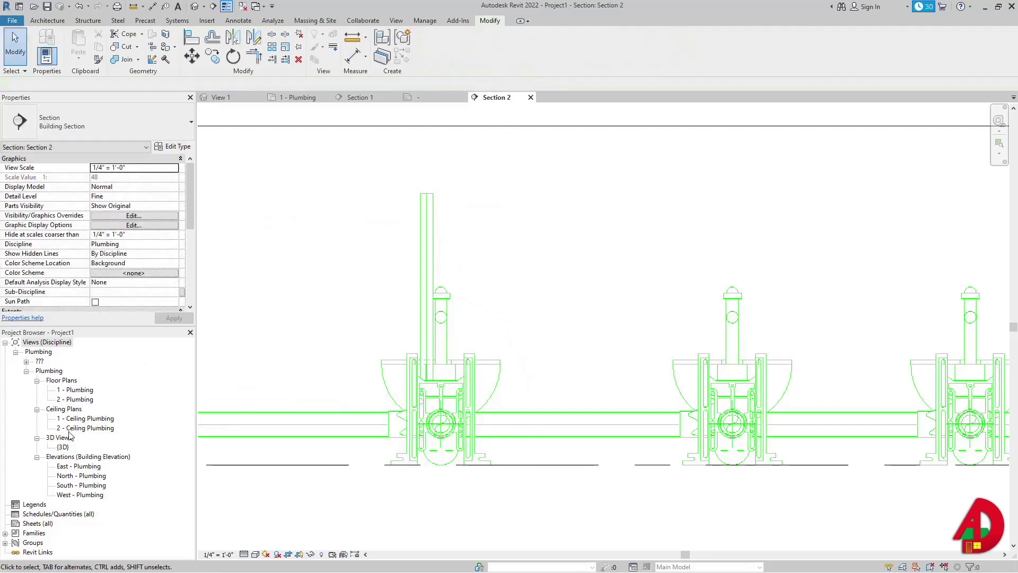
# Step: Search the project browser for Sanitary and duplicate the Sanitary piping system type
pyautogui.rightClick(60, 399)
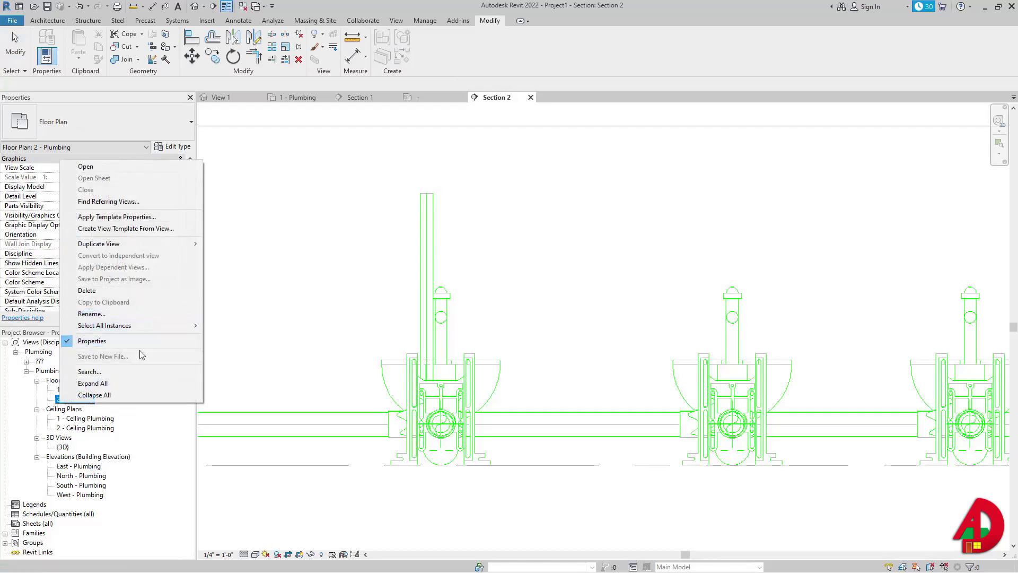
pyautogui.click(128, 370)
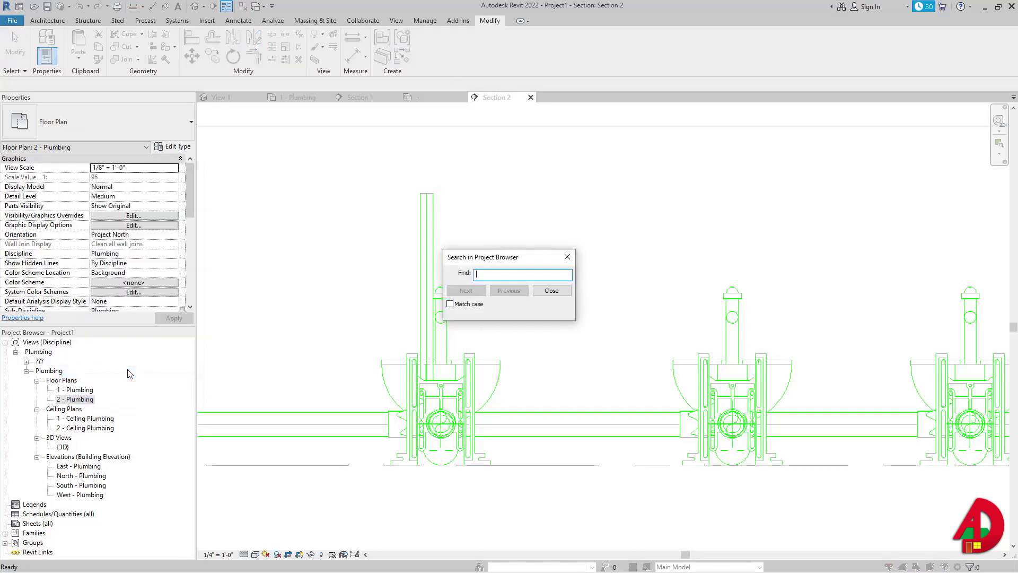
pyautogui.write('S')
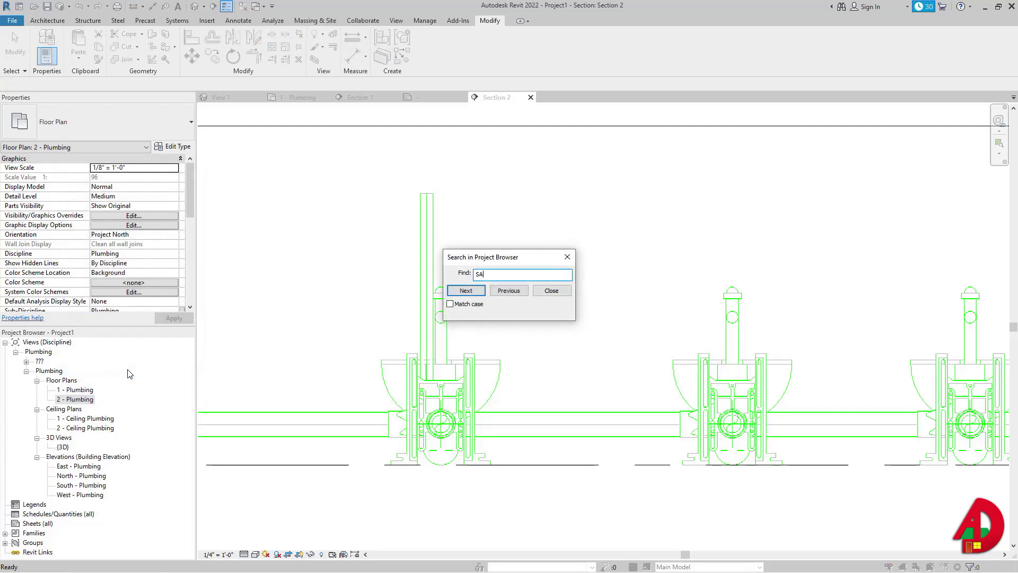
pyautogui.write('anitary')
pyautogui.press('Return')
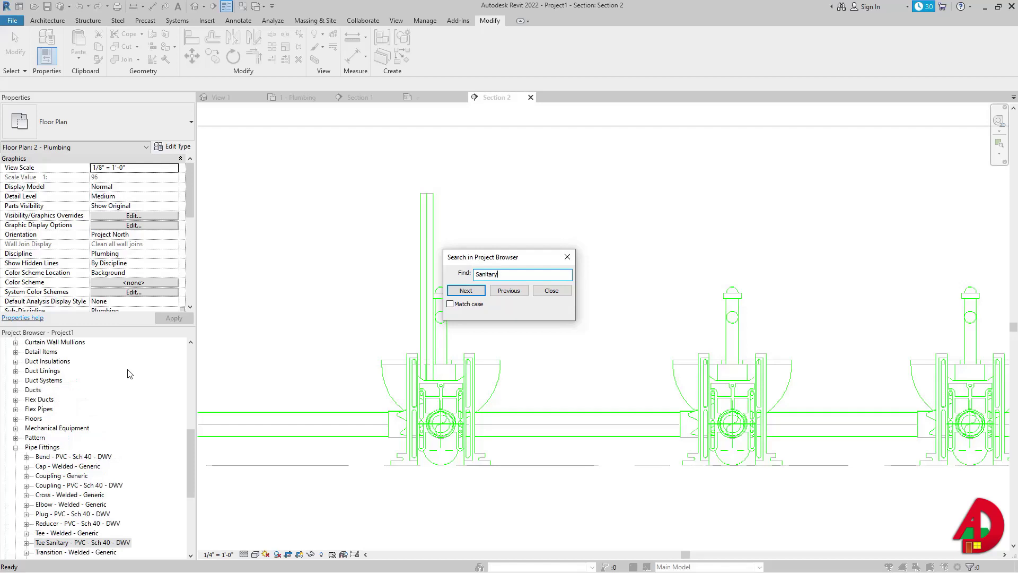
pyautogui.press('Return')
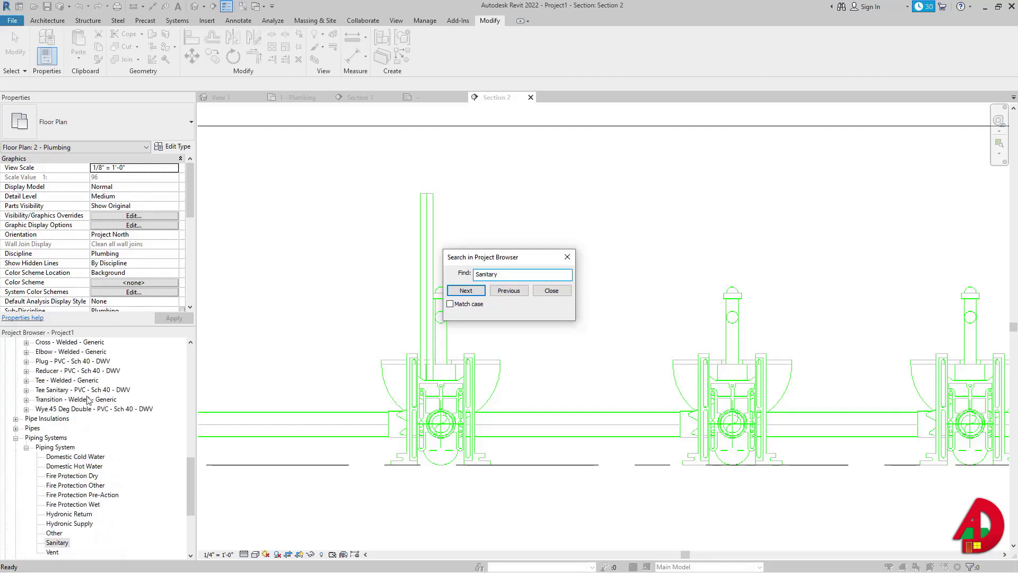
pyautogui.press('Escape')
pyautogui.click(57, 542)
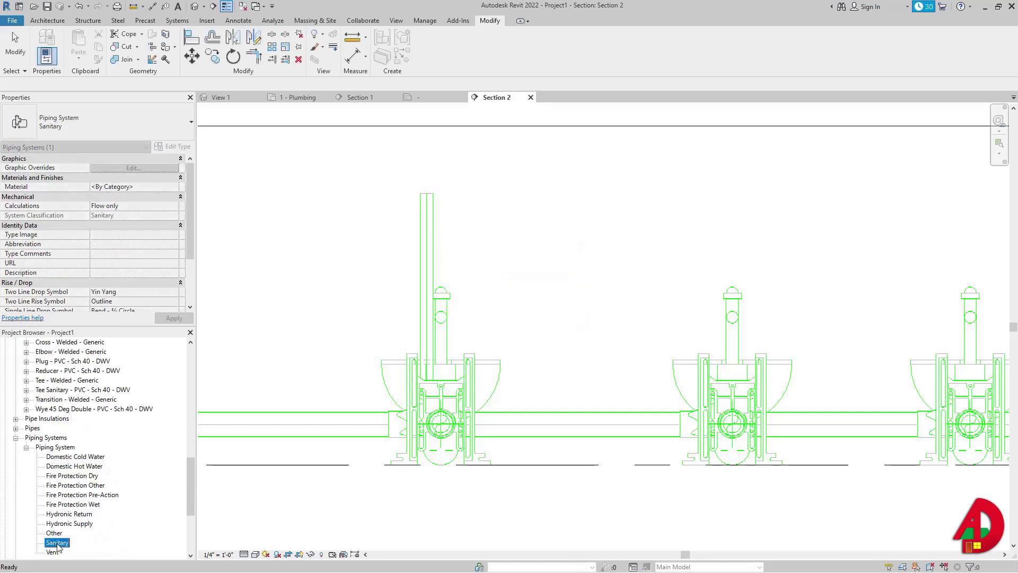
pyautogui.rightClick(57, 542)
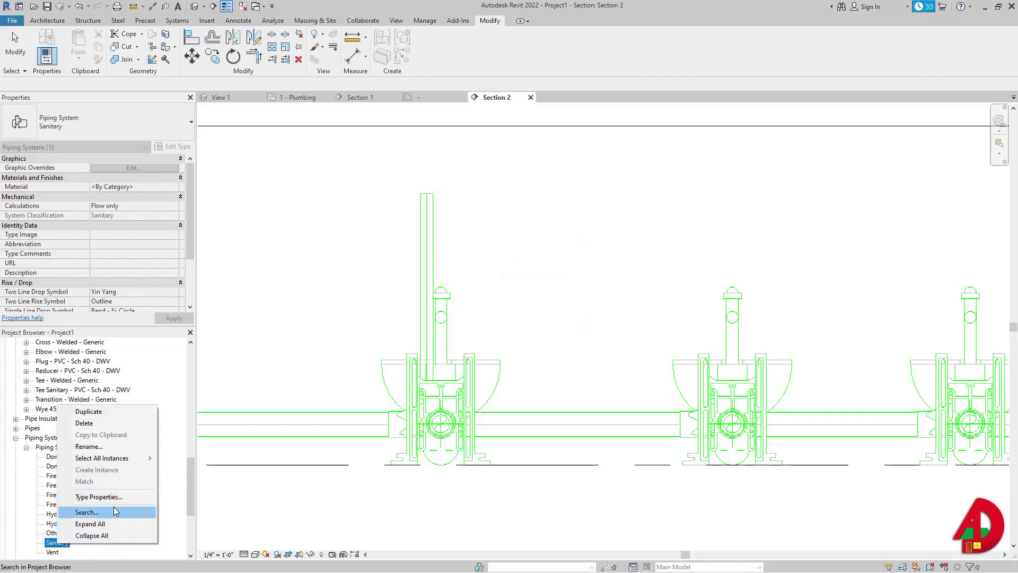
pyautogui.click(123, 412)
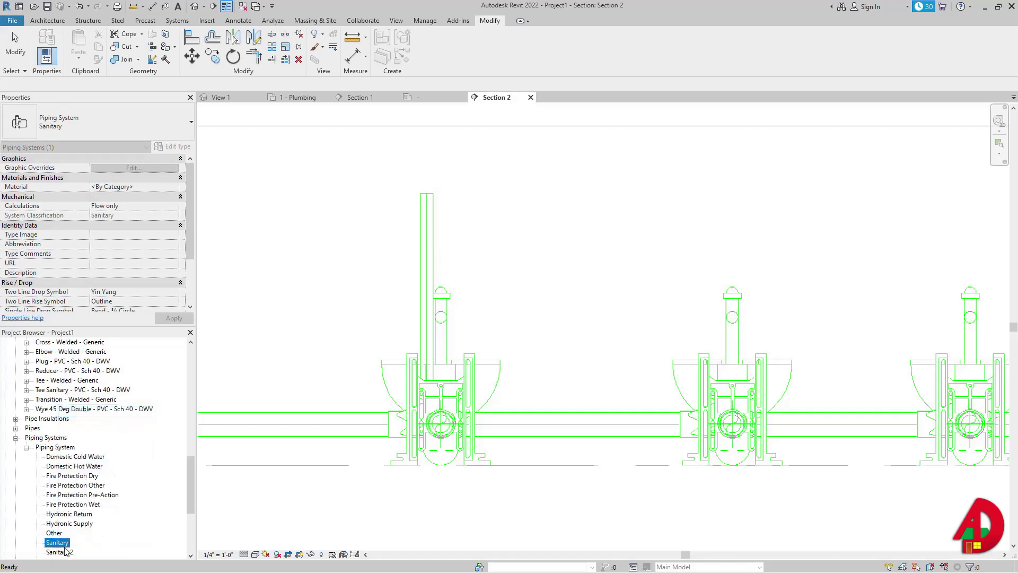
# Step: Rename the duplicated Sanitary piping system type as Vent FU
pyautogui.click(71, 553)
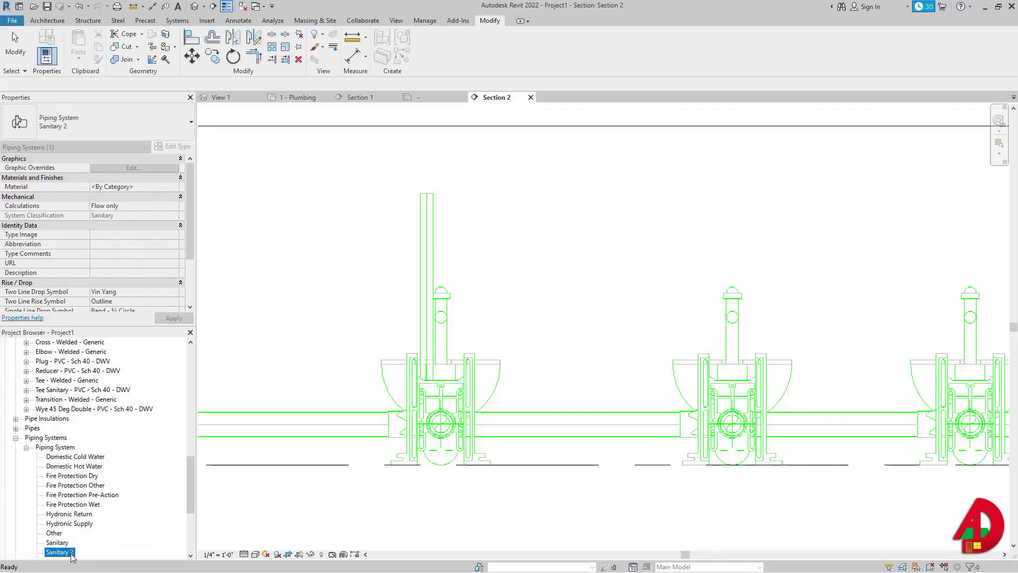
pyautogui.click(71, 553)
pyautogui.click(52, 553)
pyautogui.write('Ve')
pyautogui.hotkey('shift', 'End')
pyautogui.write('nt F')
pyautogui.click(133, 543)
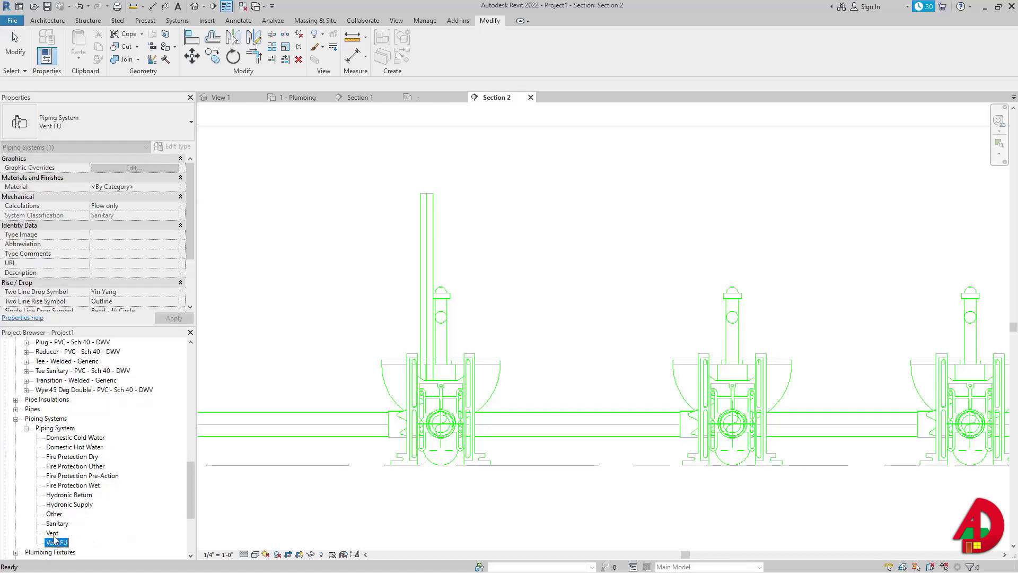
# Step: Override the Vent FU system type's line color with the tan custom color RGB 223-192-134
pyautogui.rightClick(61, 546)
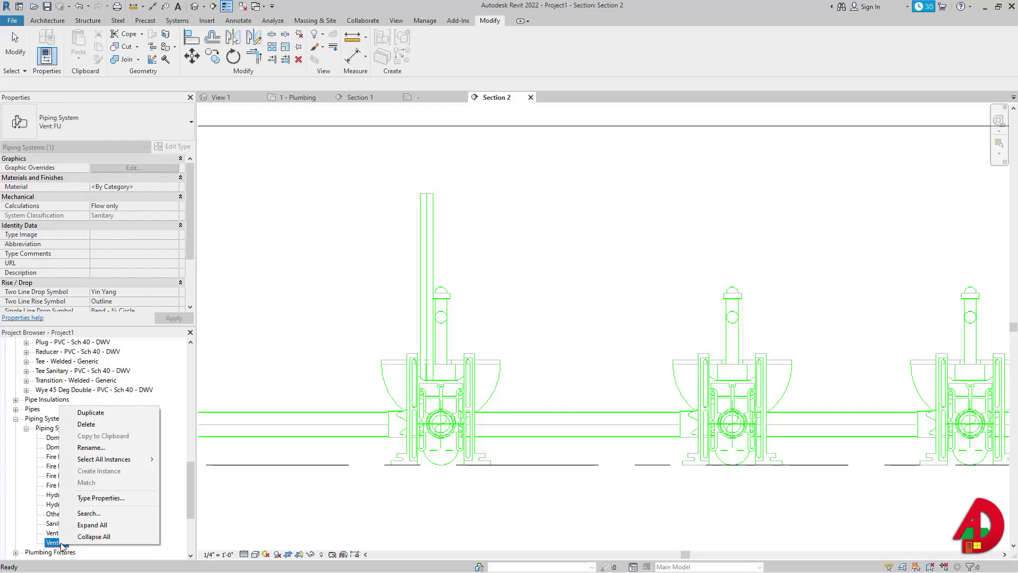
pyautogui.click(109, 499)
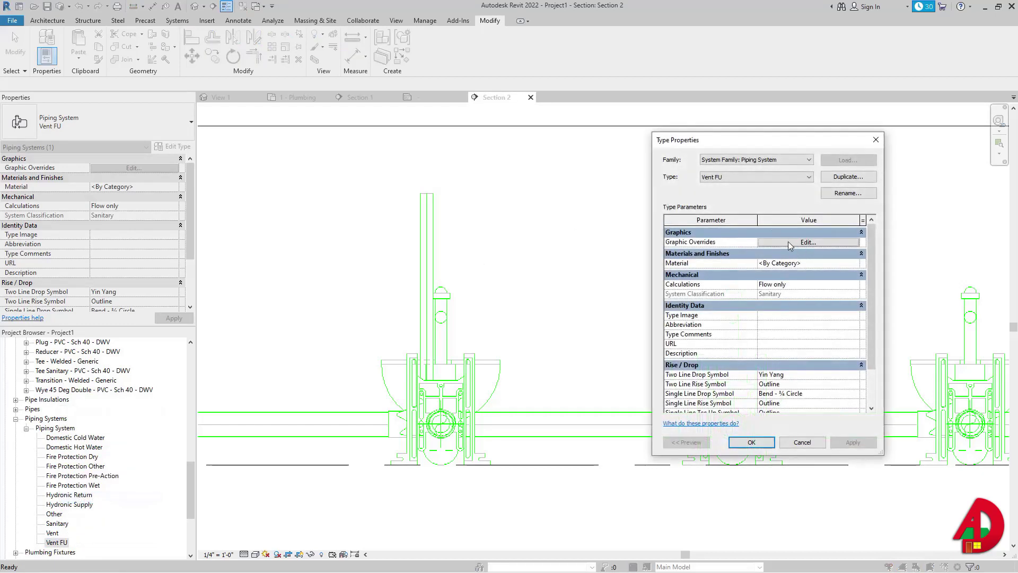
pyautogui.click(800, 242)
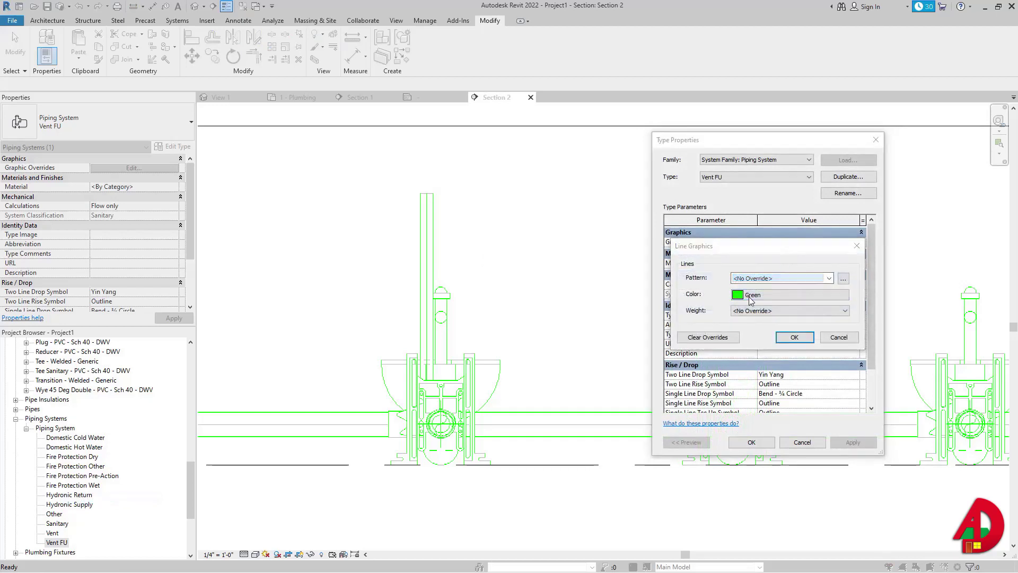
pyautogui.click(754, 295)
pyautogui.click(657, 308)
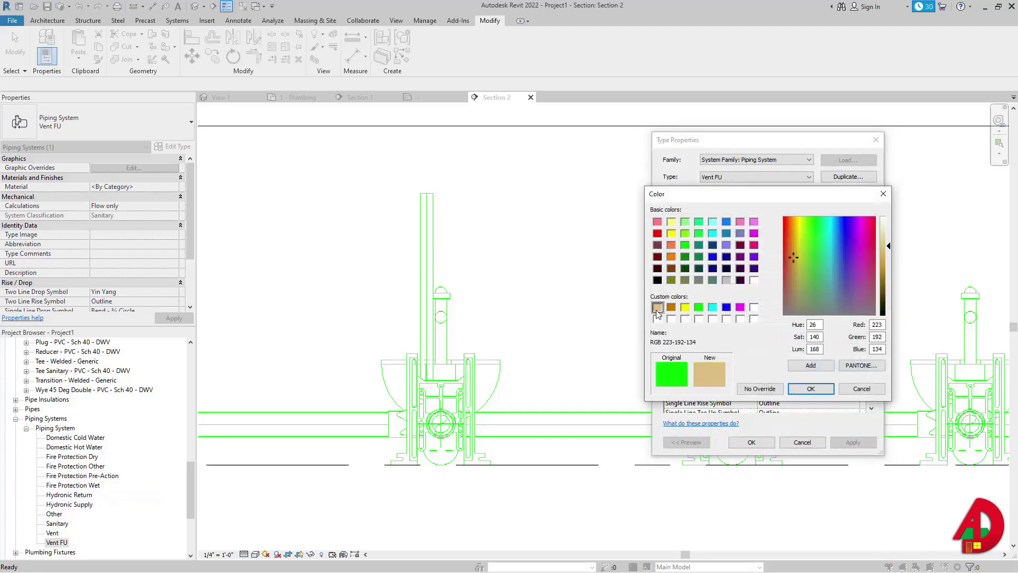
pyautogui.click(808, 391)
pyautogui.click(779, 334)
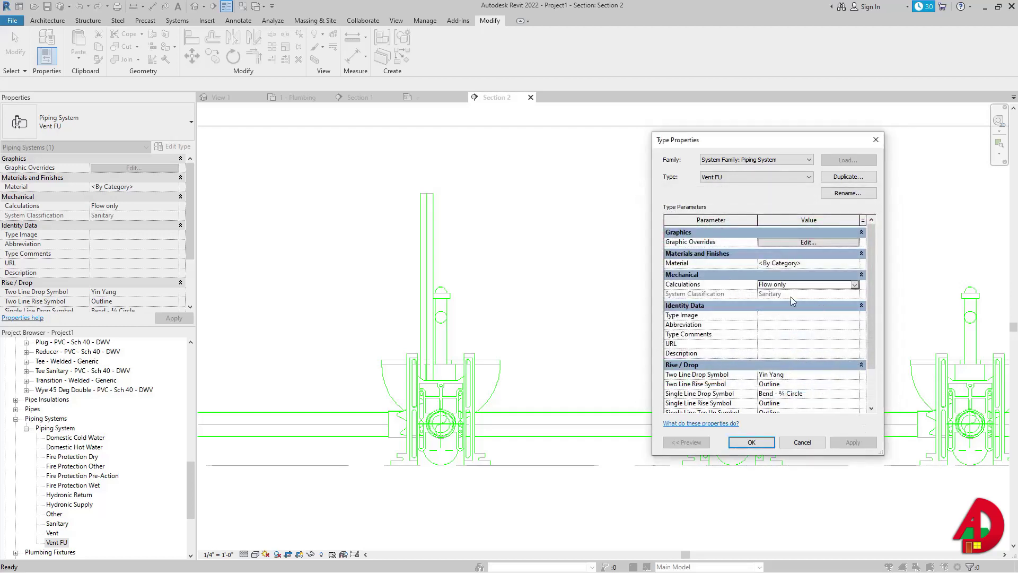
pyautogui.click(751, 442)
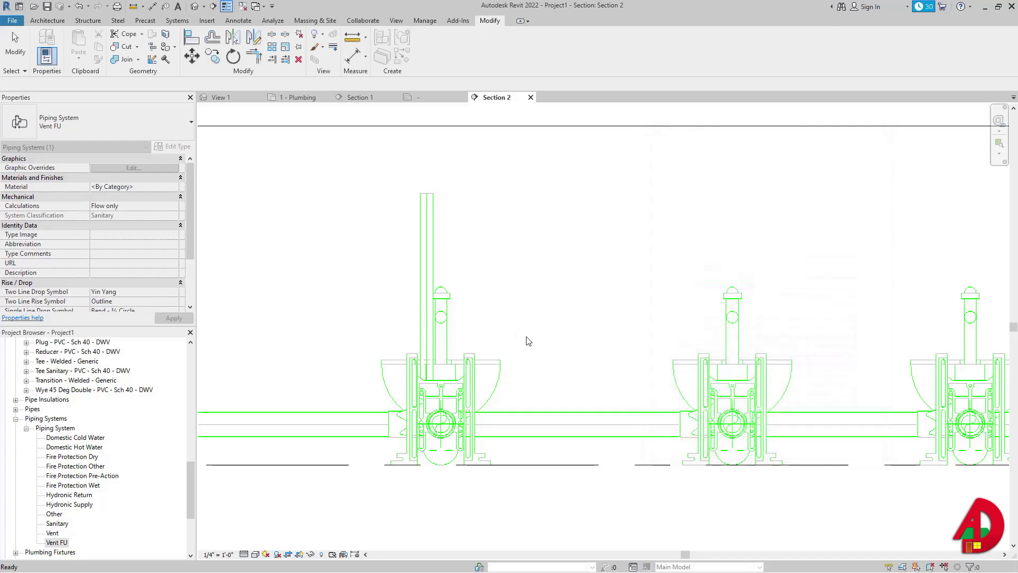
# Step: Set the vertical vent pipe's system type to Vent FU and apply it
pyautogui.click(430, 289)
pyautogui.scroll(-3, 131, 268)
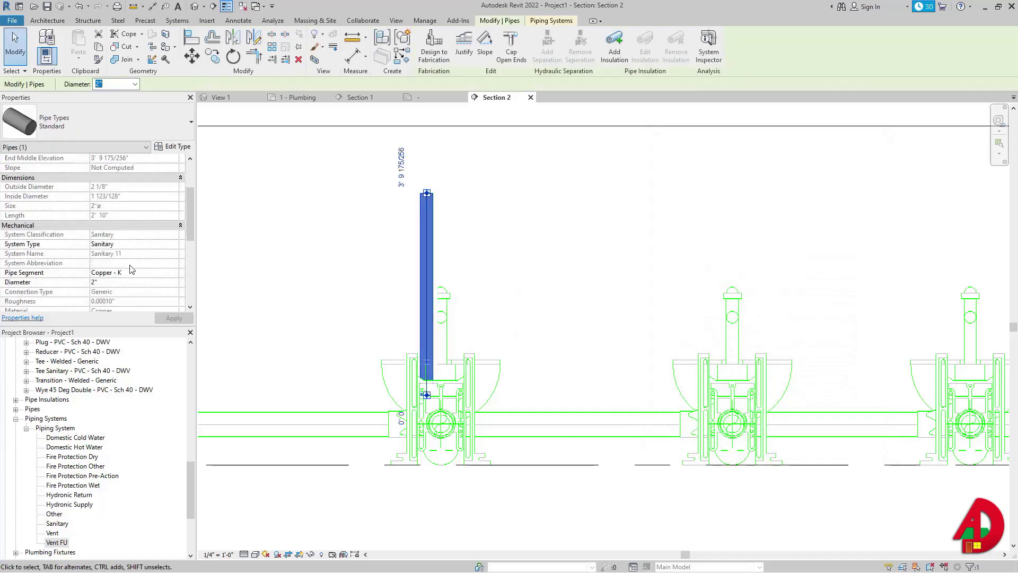
pyautogui.click(133, 245)
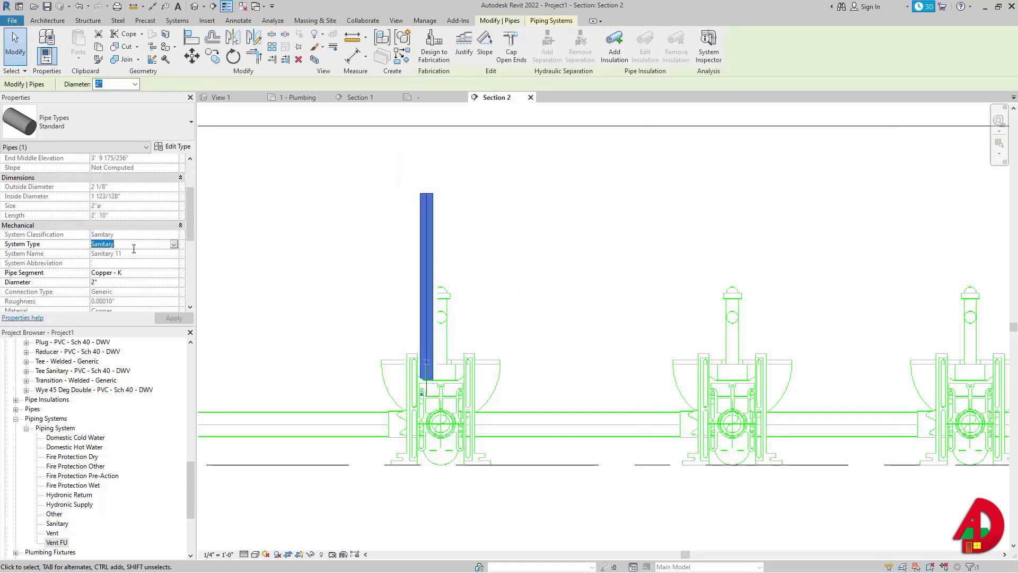
pyautogui.write('Vent FU')
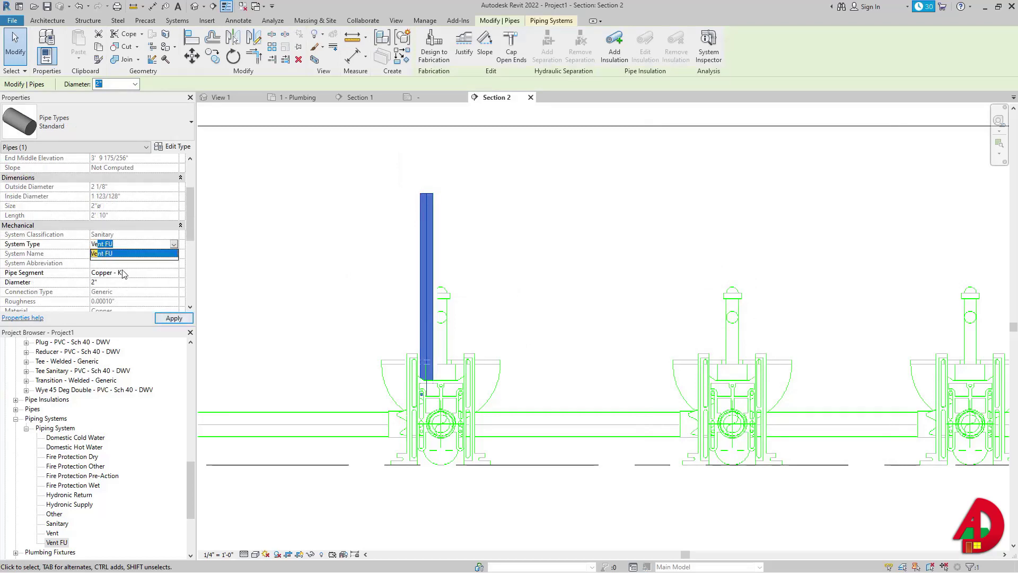
pyautogui.click(162, 318)
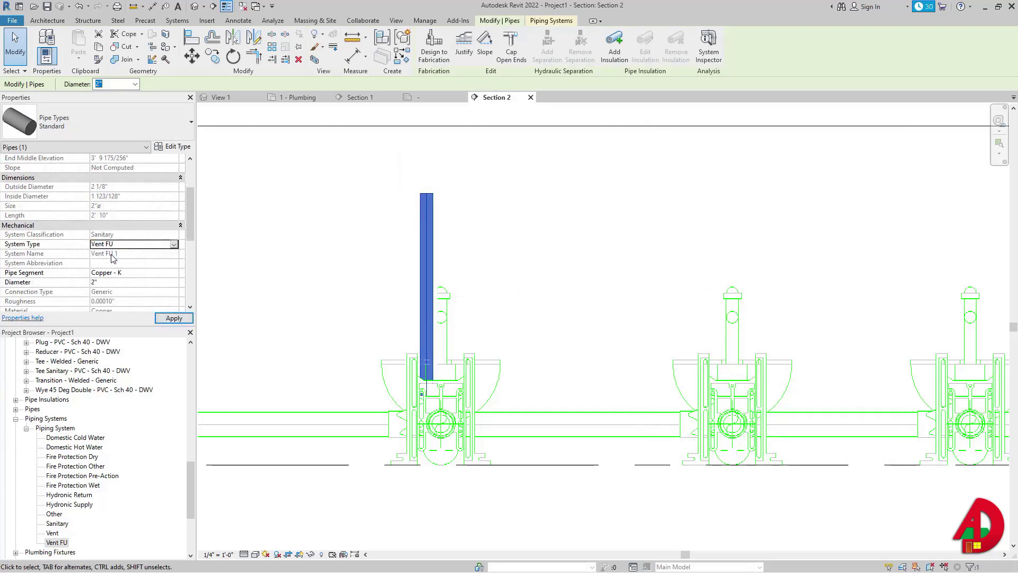
pyautogui.click(499, 305)
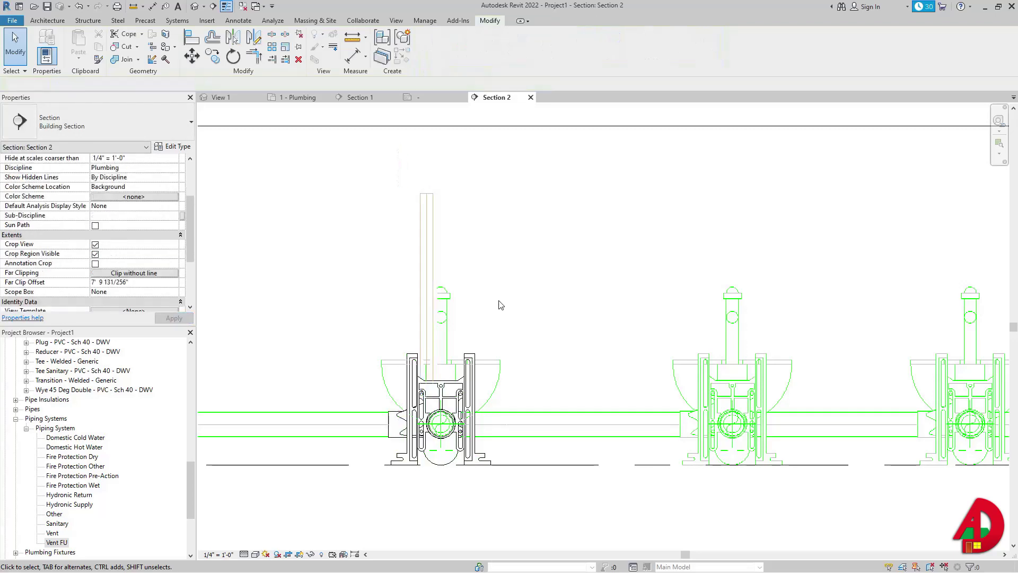
# Step: Draw a horizontal 2" pipe from the top of the vent riser across to just beyond the rightmost carrier
pyautogui.click(426, 231)
pyautogui.rightClick(429, 195)
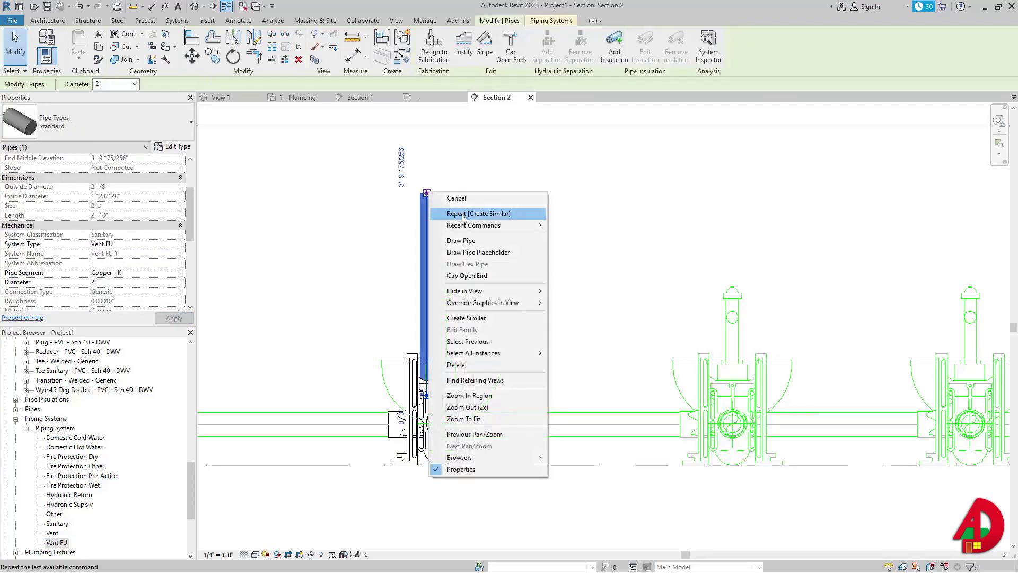
pyautogui.click(477, 237)
pyautogui.scroll(-1, 842, 201)
pyautogui.moveTo(842, 202); pyautogui.dragTo(655, 268, button='middle')
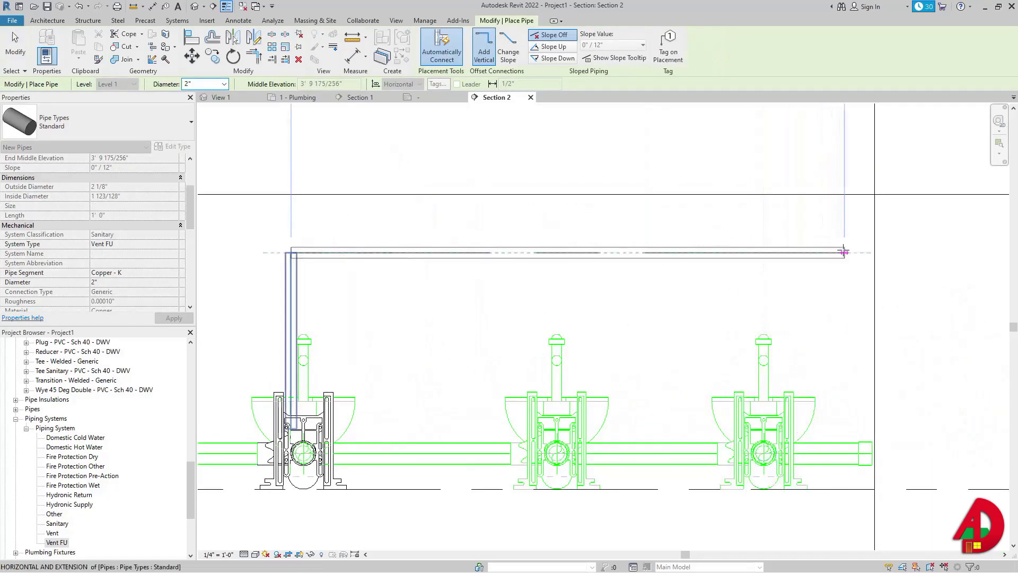
pyautogui.press('Escape')
pyautogui.press('Escape')
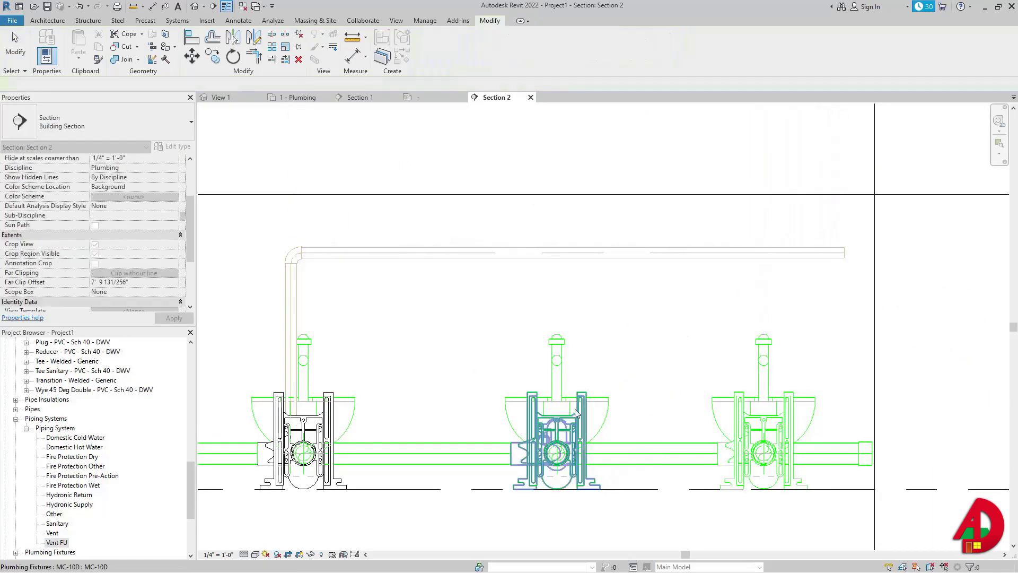
# Step: Connect the middle carrier's 2" vent outlet into the horizontal vent pipe with Connect Into
pyautogui.click(575, 408)
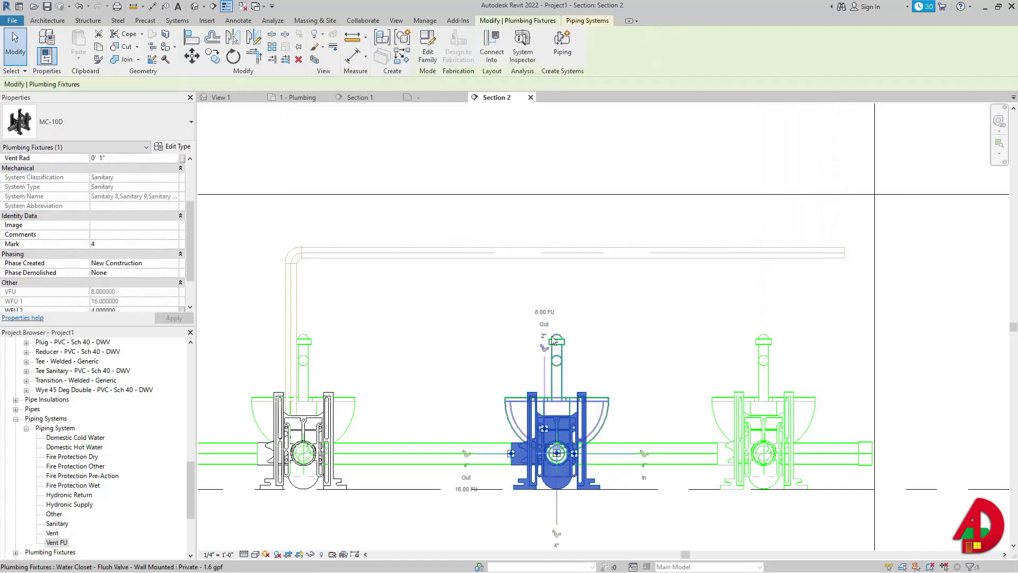
pyautogui.press('Escape')
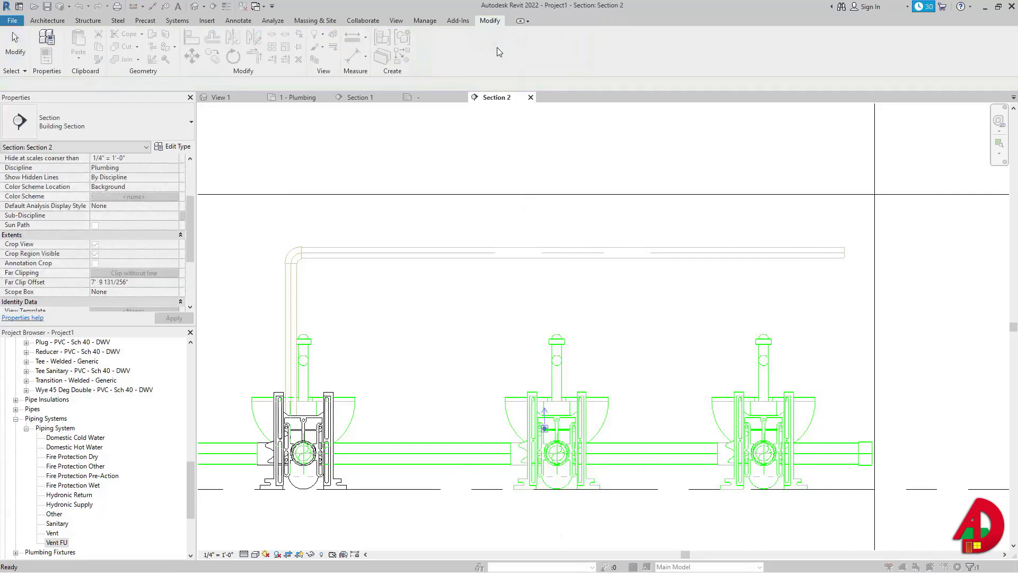
pyautogui.click(498, 47)
pyautogui.scroll(3, 546, 429)
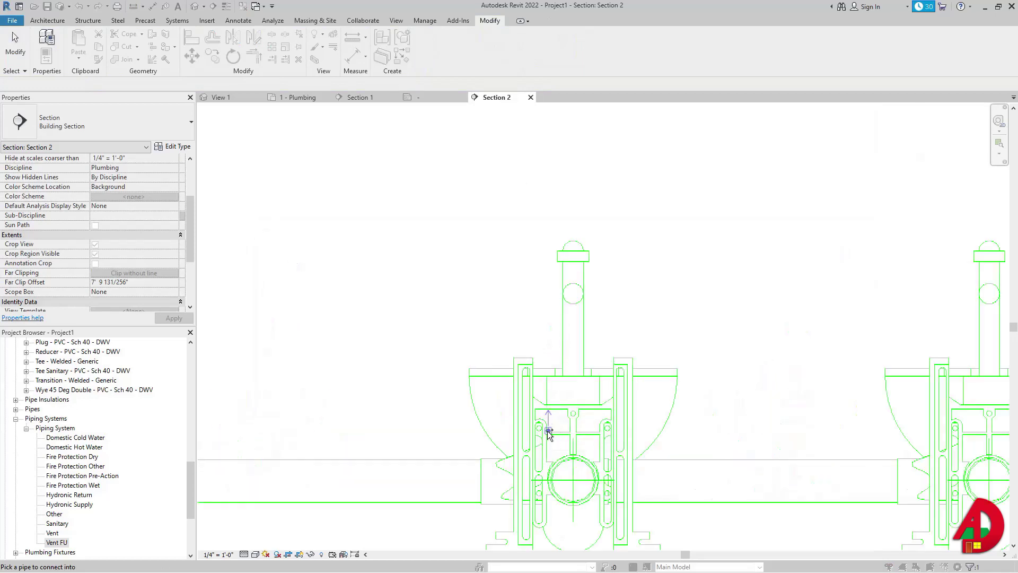
pyautogui.scroll(-3, 549, 408)
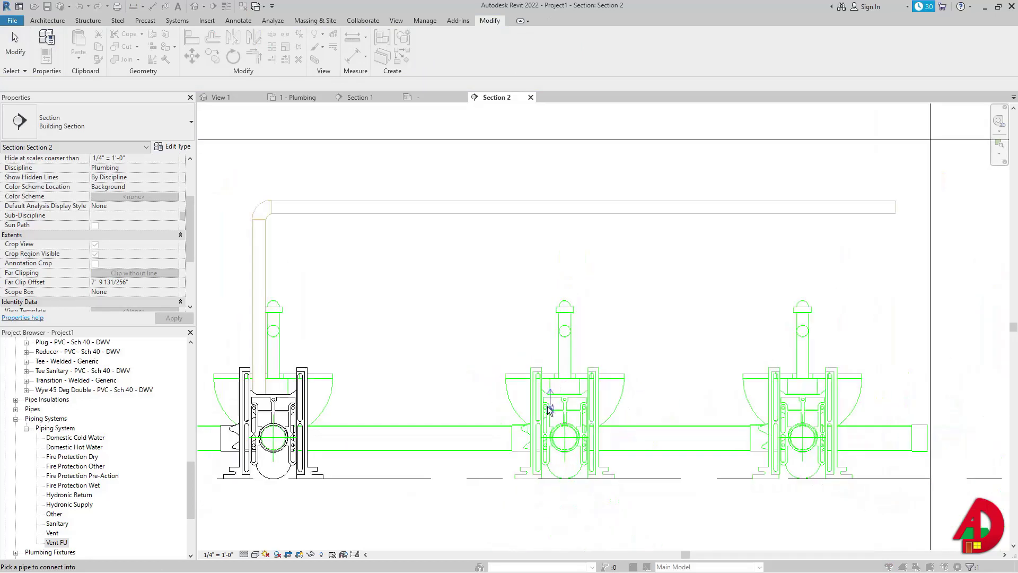
pyautogui.click(549, 211)
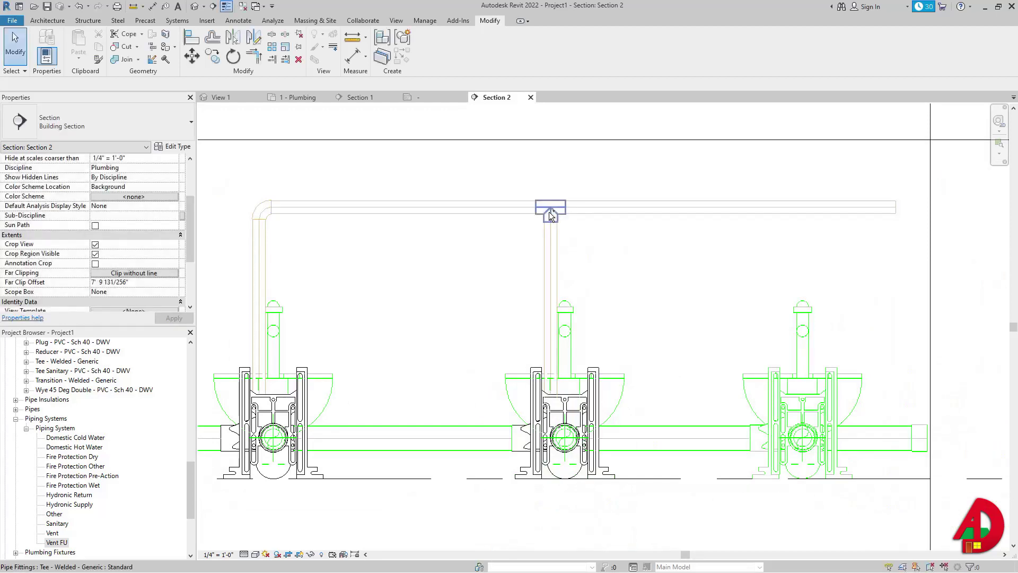
# Step: Connect the rightmost carrier's 2" vent outlet into the horizontal vent pipe with Connect Into
pyautogui.click(786, 399)
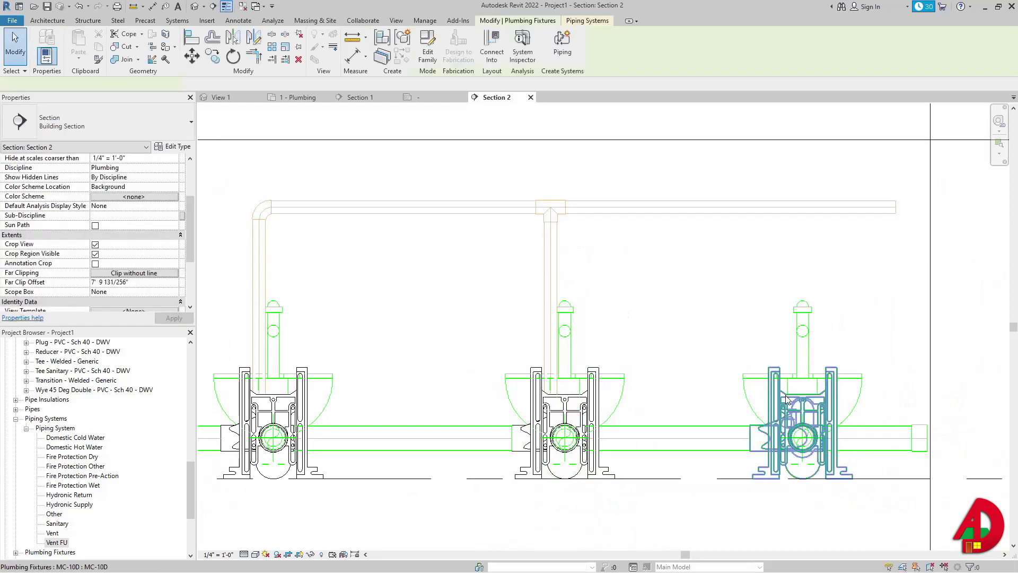
pyautogui.click(492, 53)
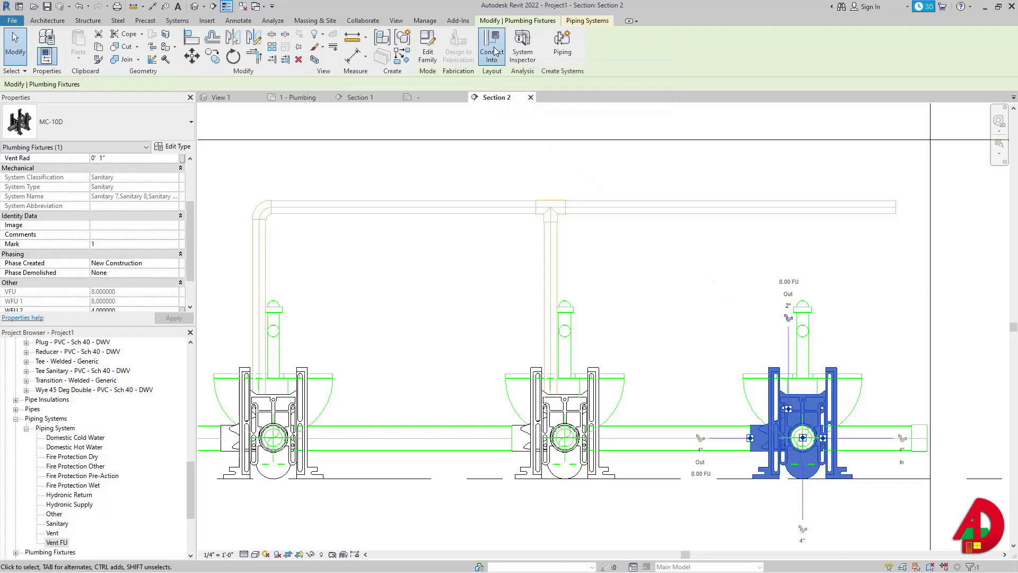
pyautogui.click(802, 211)
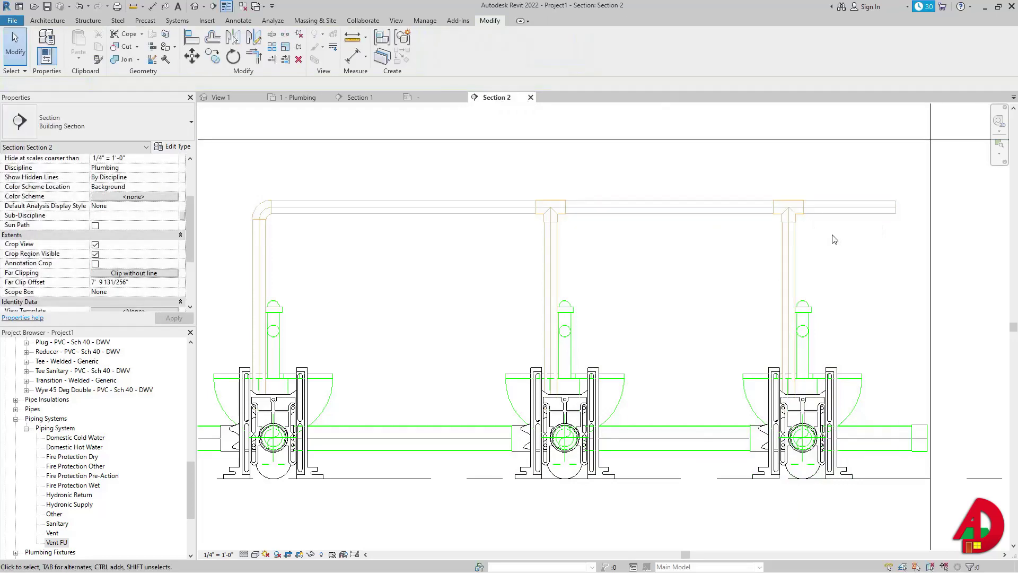
# Step: Tag by category the two horizontal vent pipe segments between the three carriers, using attached-end leaders
pyautogui.scroll(-3, 784, 241)
pyautogui.scroll(-2, 575, 244)
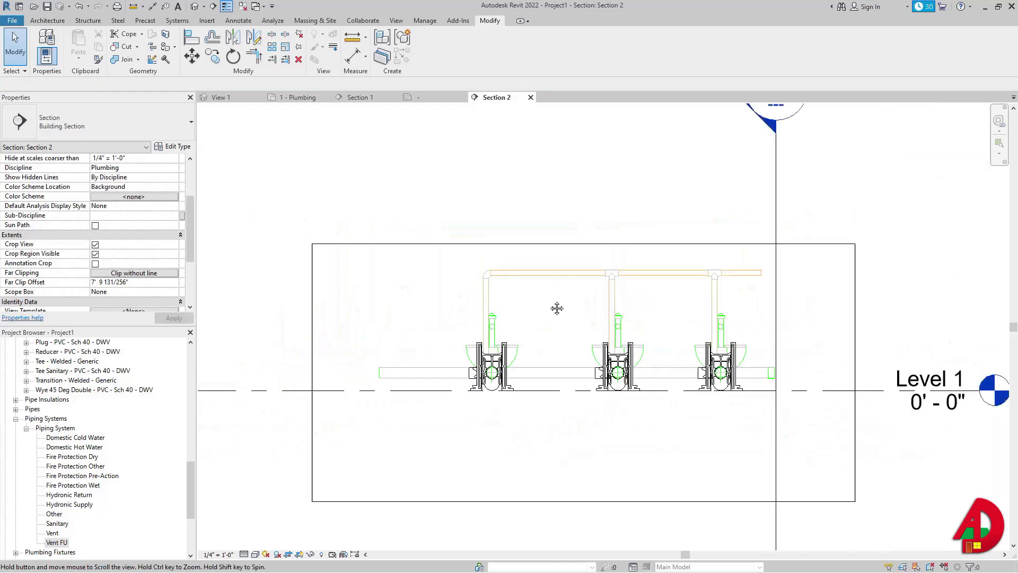
pyautogui.press('t')
pyautogui.press('g')
pyautogui.click(551, 285)
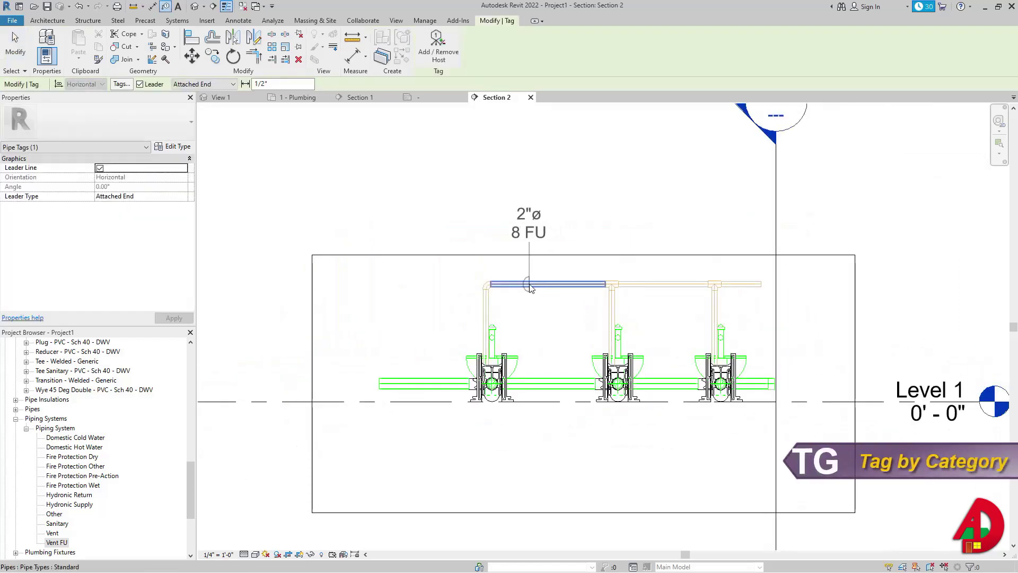
pyautogui.click(543, 284)
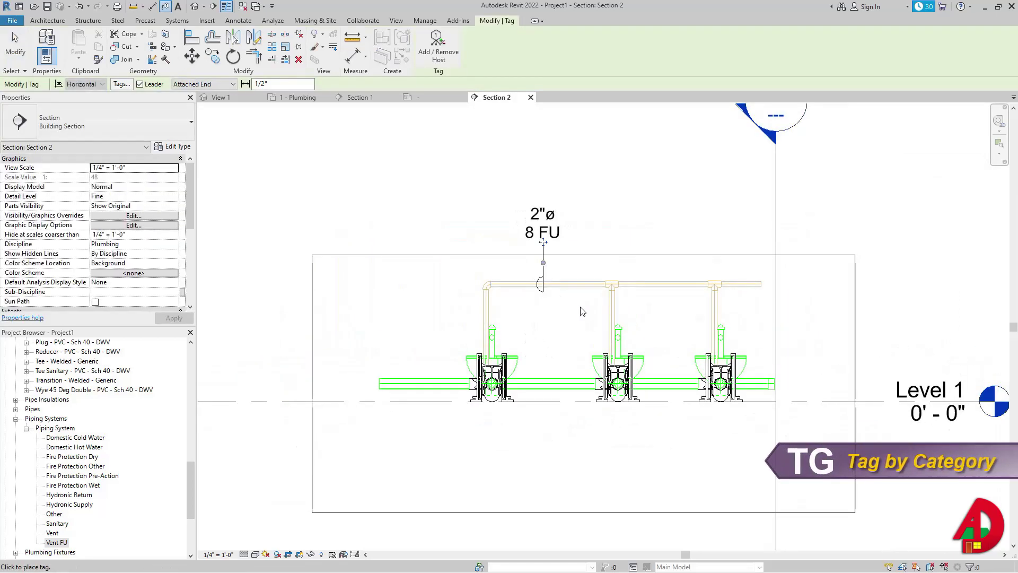
pyautogui.click(663, 286)
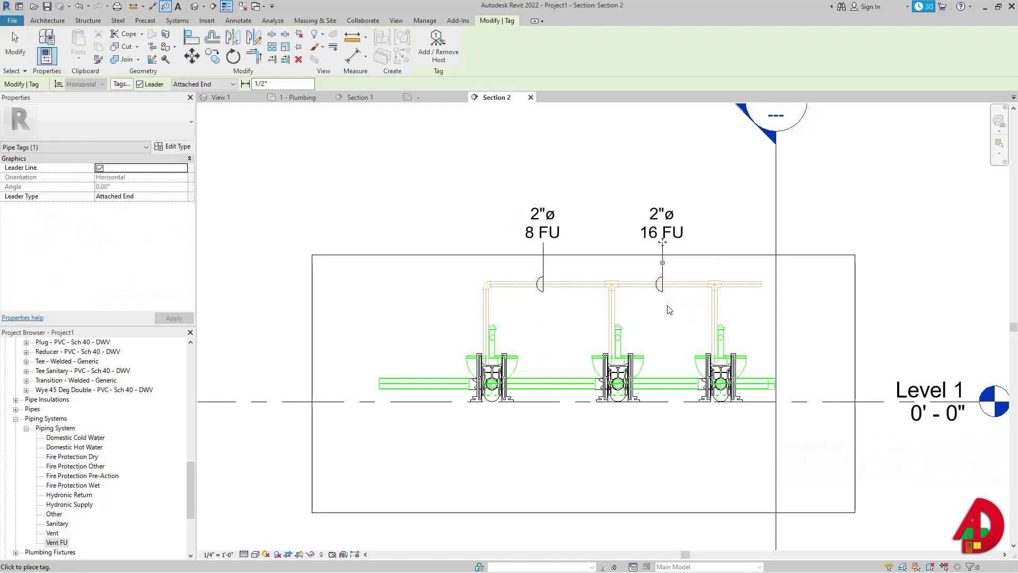
pyautogui.press('Escape')
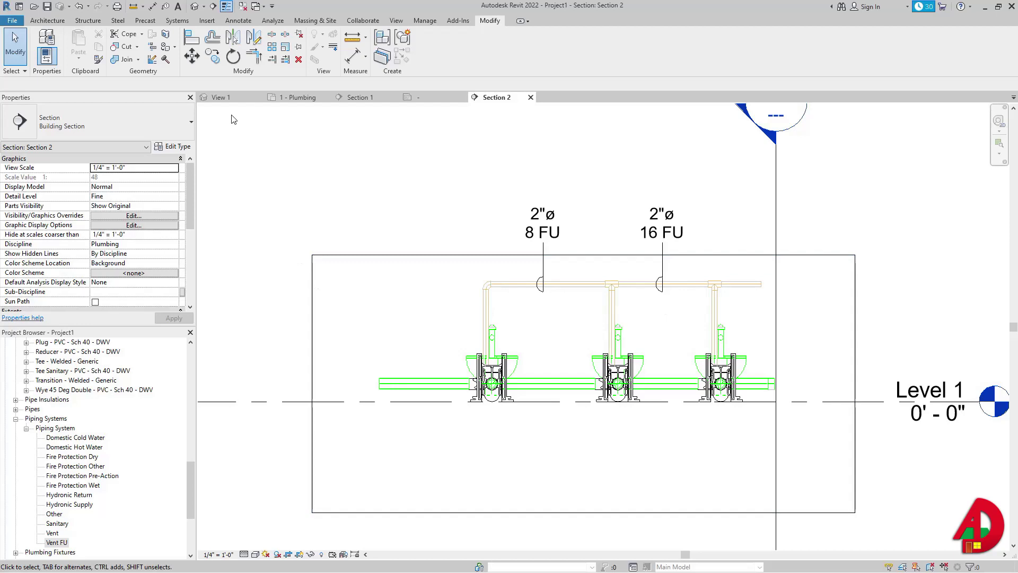
# Step: Return to the MC-10D family's 3D view and choose Pipe Fittings as its family category
pyautogui.click(221, 99)
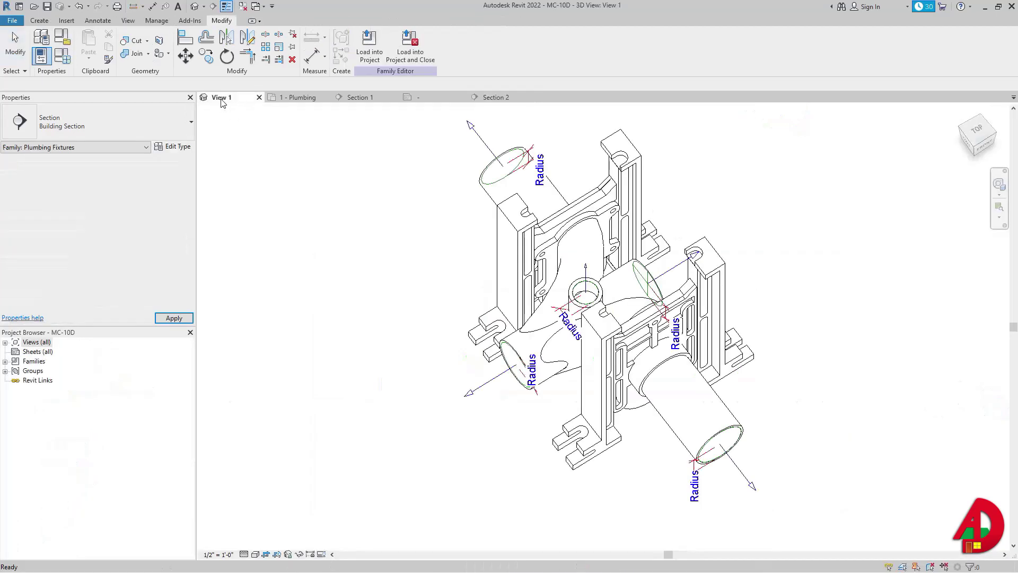
pyautogui.click(62, 39)
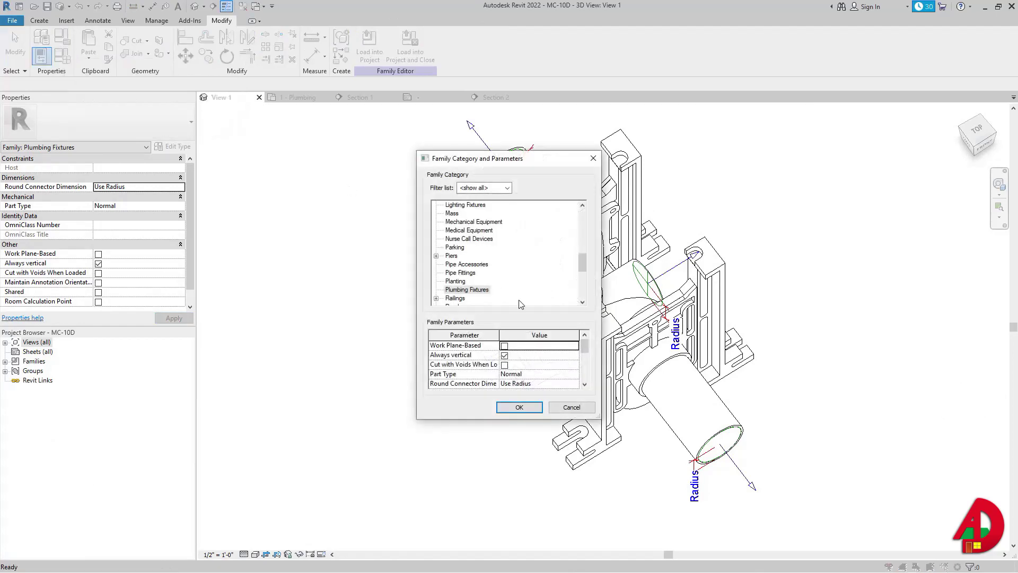
pyautogui.click(459, 291)
pyautogui.click(460, 273)
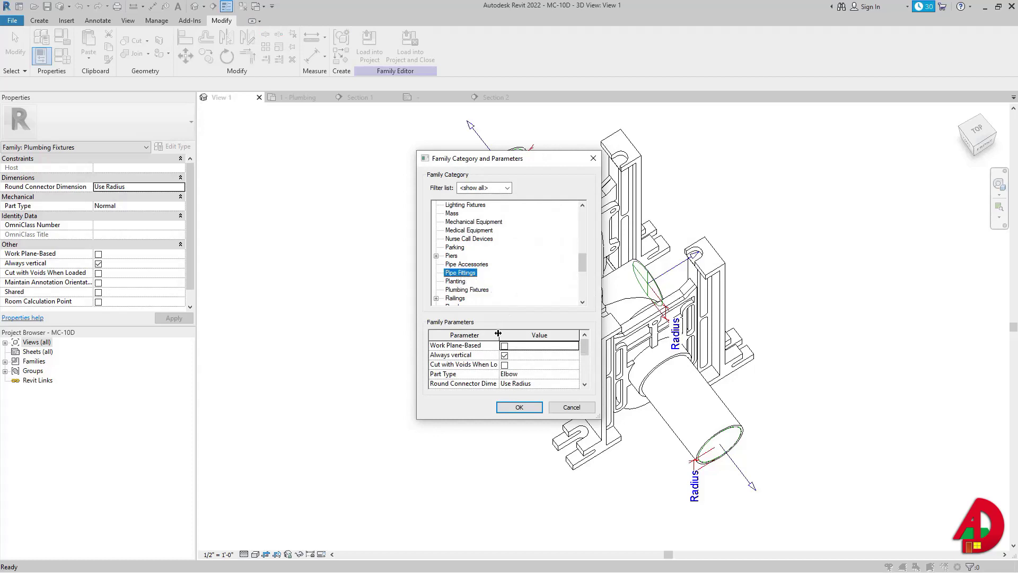